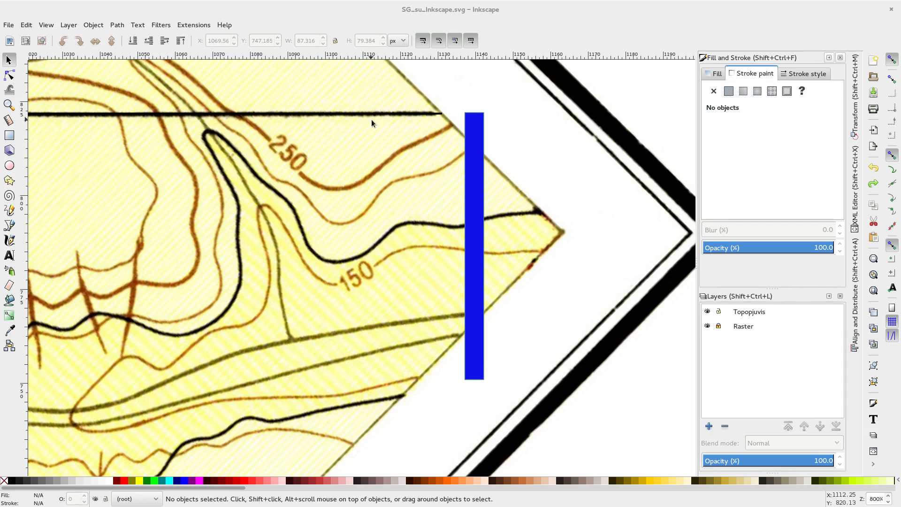
# Step: Examine the horizontal profile line, the blue rectangle beside it, and the map's 1:50 000 scale bar and legend
pyautogui.click(436, 114)
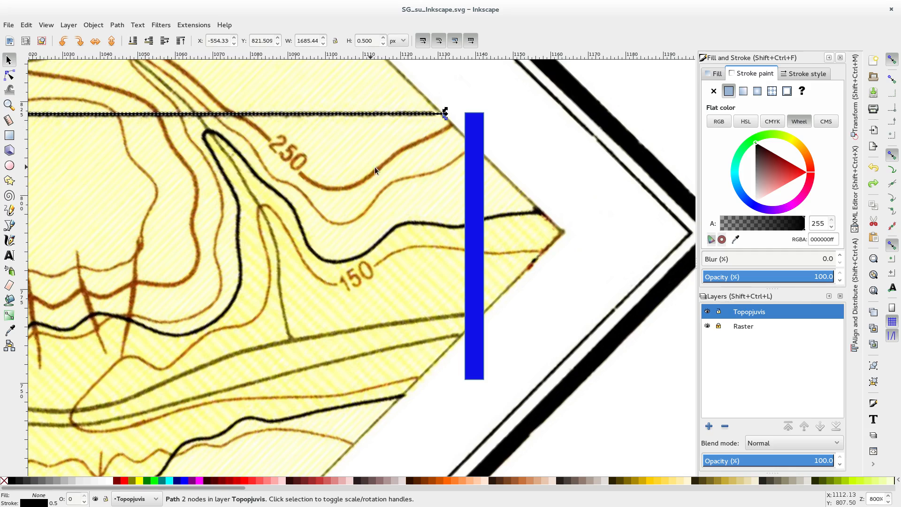
pyautogui.click(477, 140)
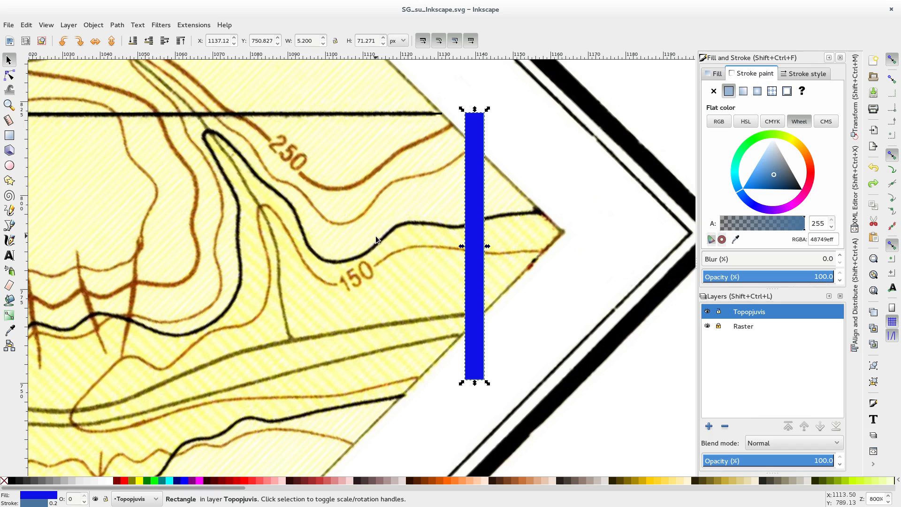
pyautogui.keyDown('ctrl'); pyautogui.scroll(-7, 377, 239); pyautogui.keyUp('ctrl')
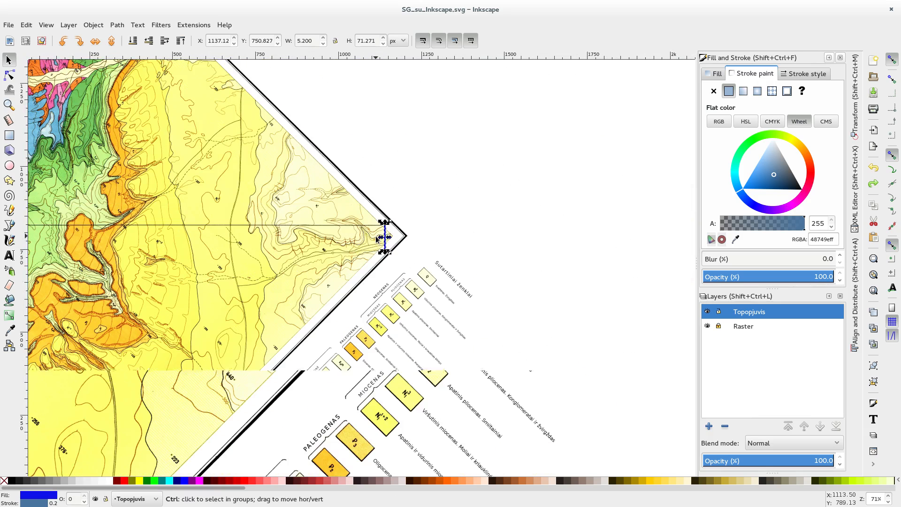
pyautogui.moveTo(267, 416); pyautogui.dragTo(614, 18)
pyautogui.keyDown('ctrl'); pyautogui.scroll(1, 454, 296); pyautogui.keyUp('ctrl')
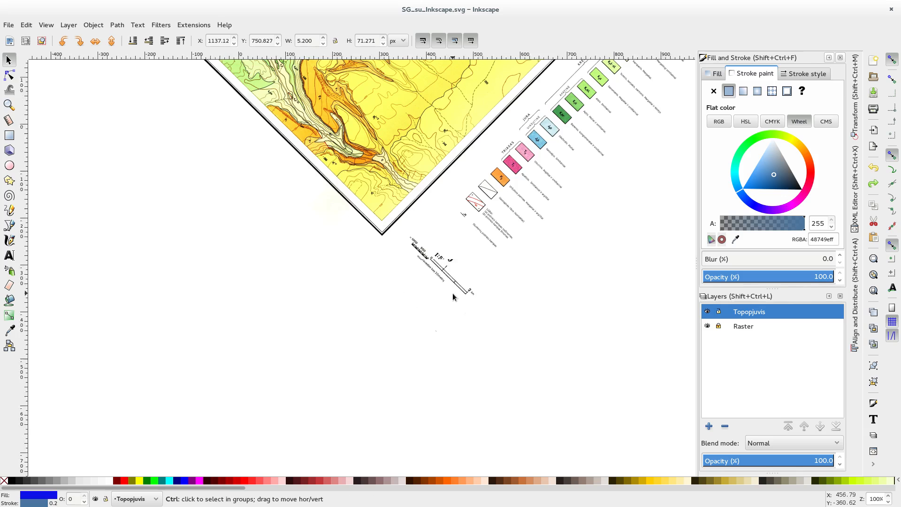
pyautogui.keyDown('ctrl'); pyautogui.scroll(3, 453, 296); pyautogui.keyUp('ctrl')
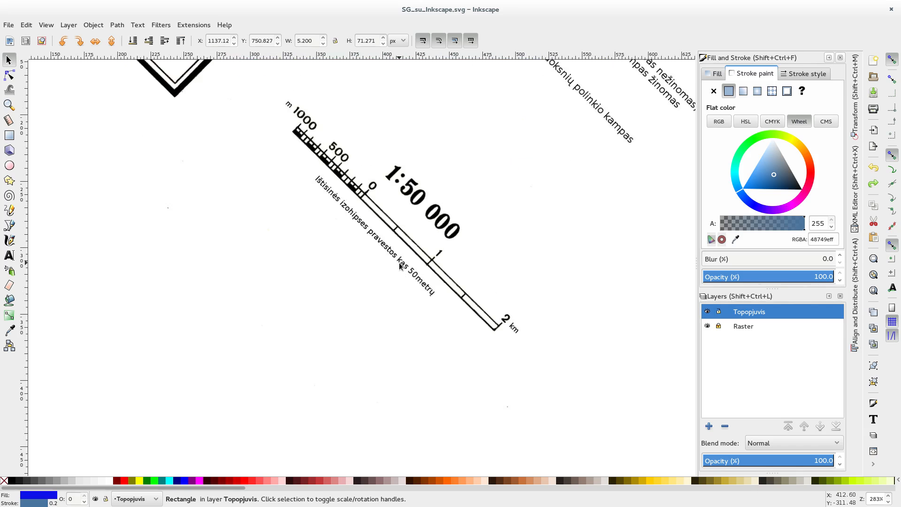
pyautogui.press('ctrl')
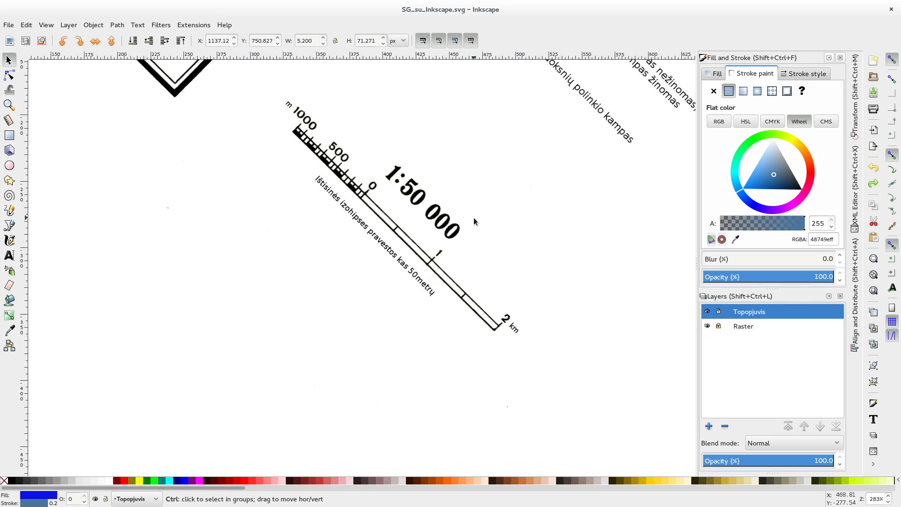
pyautogui.keyDown('ctrl'); pyautogui.scroll(-2, 474, 218); pyautogui.keyUp('ctrl')
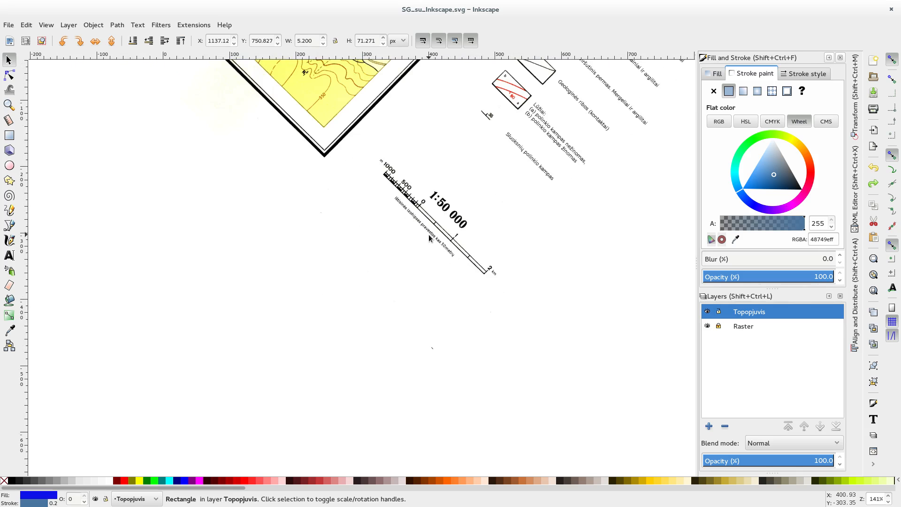
pyautogui.scroll(15, 446, 225)
pyautogui.hscroll(6, 445, 225)
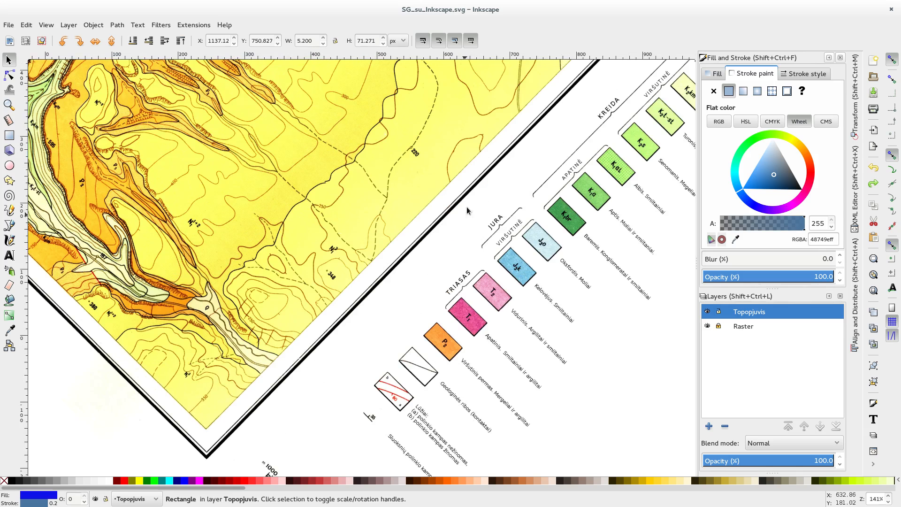
pyautogui.moveTo(476, 185); pyautogui.dragTo(359, 396)
pyautogui.moveTo(532, 149); pyautogui.dragTo(280, 383)
pyautogui.moveTo(469, 207); pyautogui.dragTo(410, 255)
# Step: Duplicate the black horizontal line level with the blue rectangle's upper end and place the copy about 3 px below it
pyautogui.scroll(2, 410, 255)
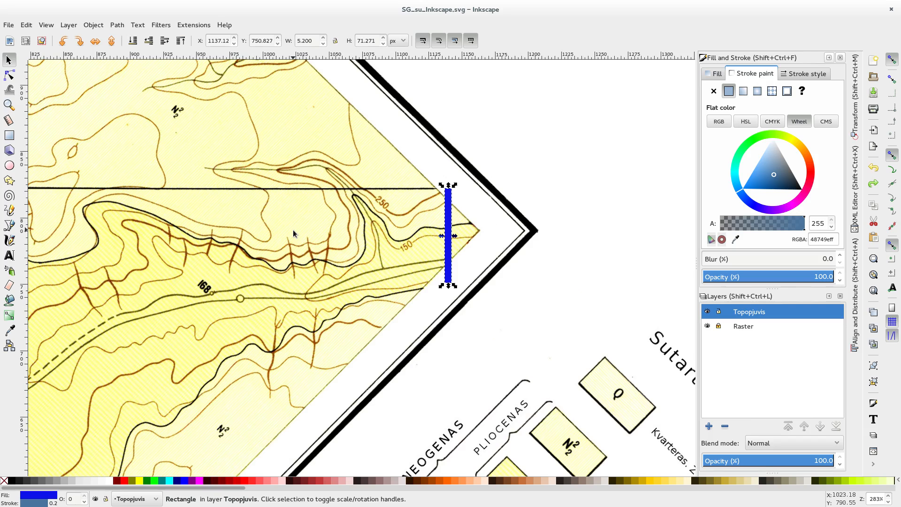
pyautogui.keyDown('ctrl'); pyautogui.scroll(1, 470, 216); pyautogui.keyUp('ctrl')
pyautogui.keyDown('ctrl'); pyautogui.scroll(1, 471, 216); pyautogui.keyUp('ctrl')
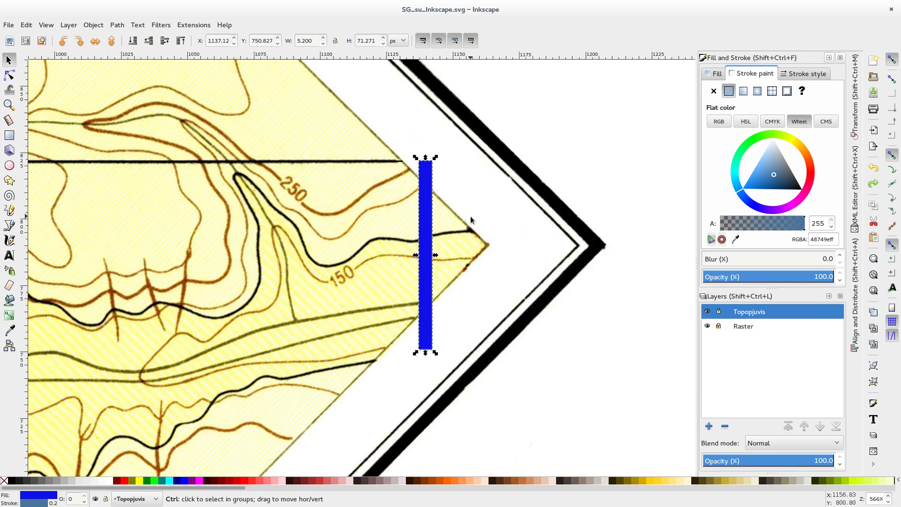
pyautogui.click(401, 161)
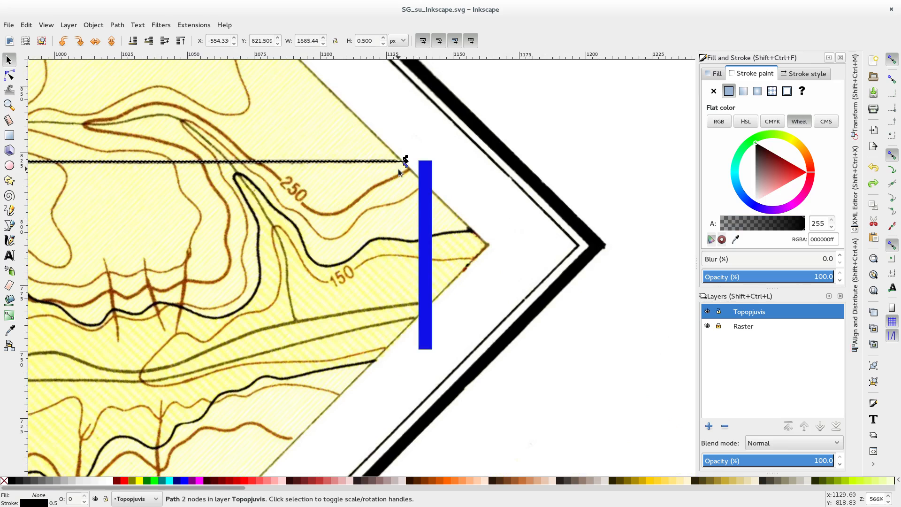
pyautogui.keyDown('ctrl'); pyautogui.scroll(1, 399, 172); pyautogui.keyUp('ctrl')
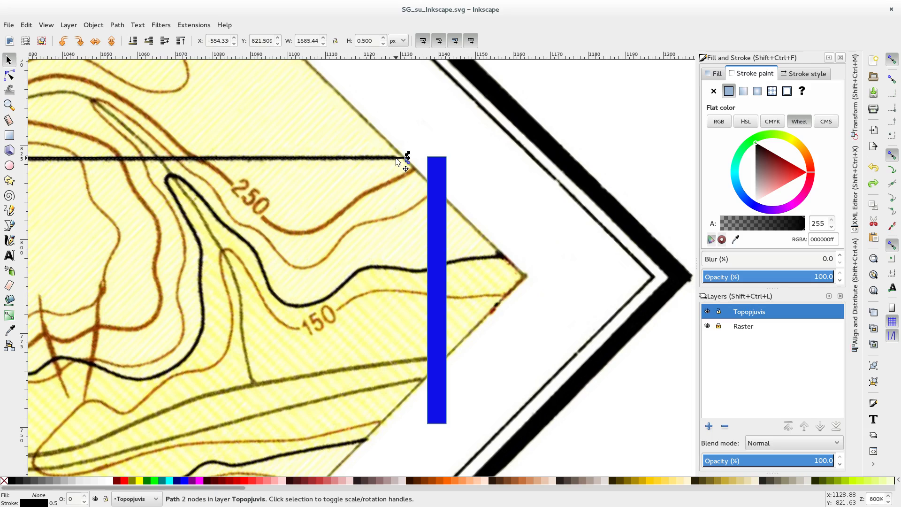
pyautogui.click(46, 25)
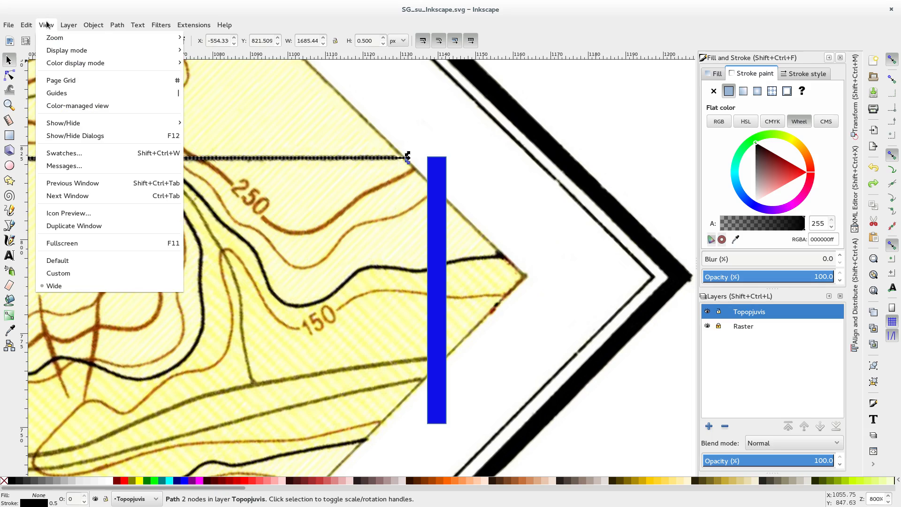
pyautogui.moveTo(27, 26)
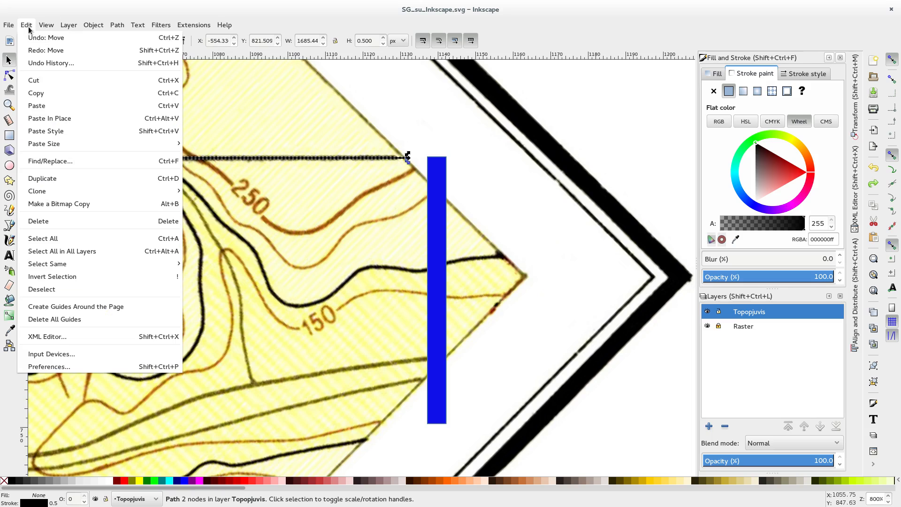
pyautogui.click(72, 178)
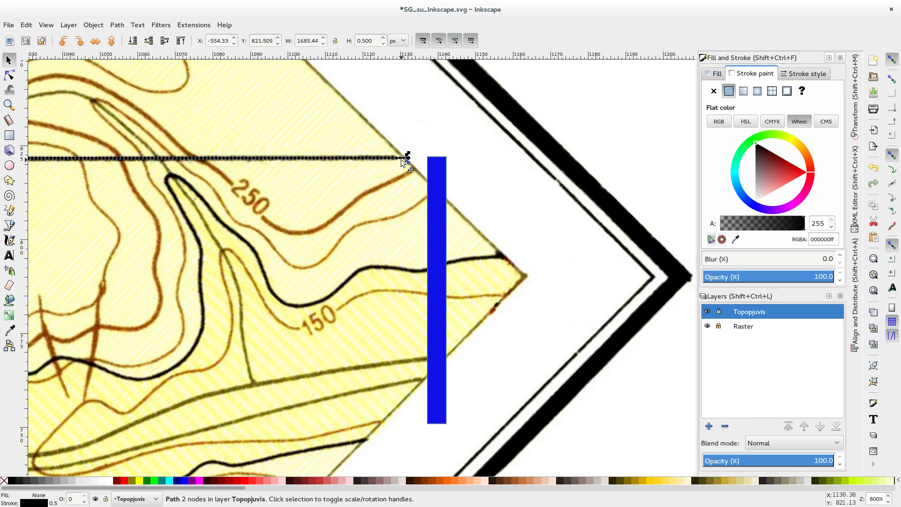
pyautogui.moveTo(400, 158); pyautogui.dragTo(400, 167)
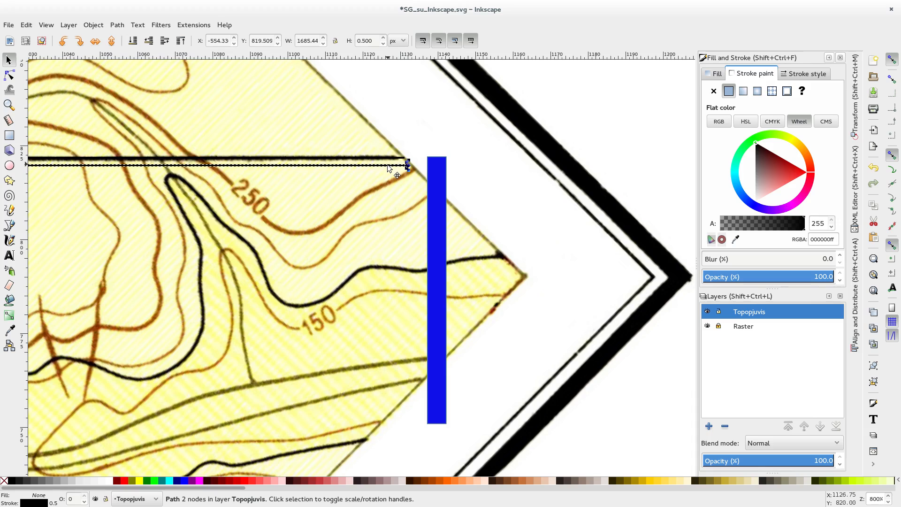
pyautogui.moveTo(388, 166); pyautogui.dragTo(382, 169)
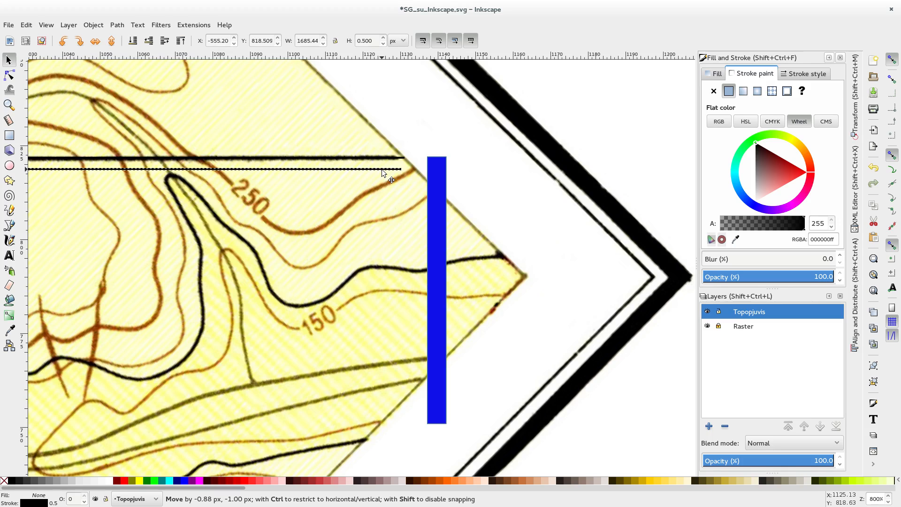
# Step: Stamp further copies of the line downward at roughly even intervals to make ten copies, and delete the leftover one
pyautogui.moveTo(382, 170); pyautogui.dragTo(384, 177)
pyautogui.hotkey('ctrl', 'd')
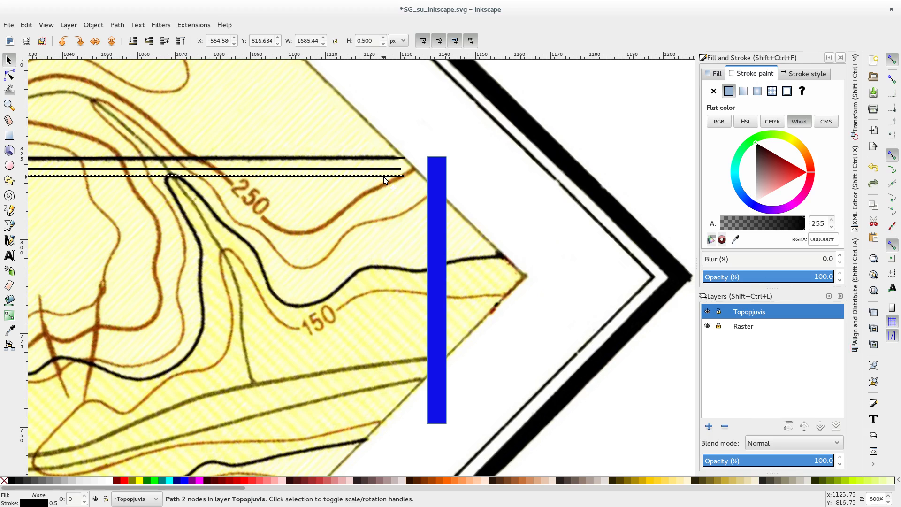
pyautogui.moveTo(384, 177); pyautogui.dragTo(390, 266)
pyautogui.press('space')
pyautogui.press('space')
pyautogui.press('space')
pyautogui.press('space')
pyautogui.press('space')
pyautogui.press('space')
pyautogui.press('space')
pyautogui.press('space')
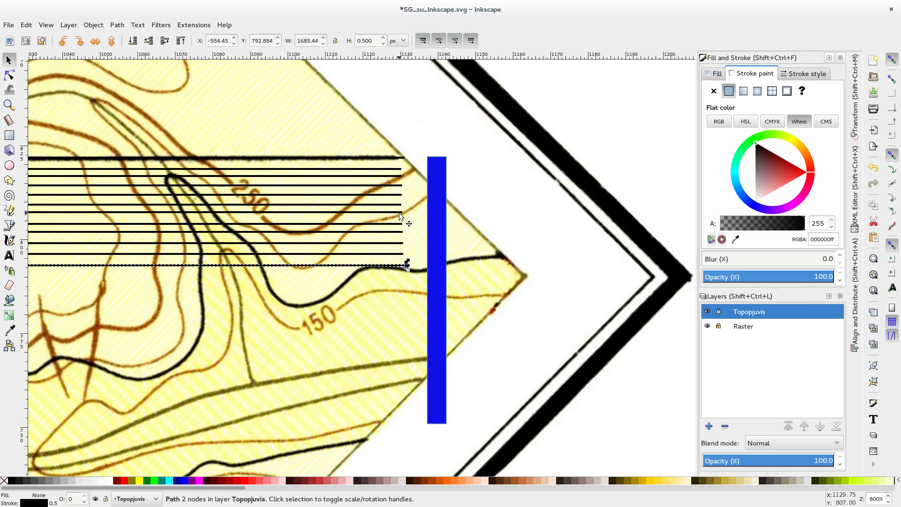
pyautogui.press('Delete')
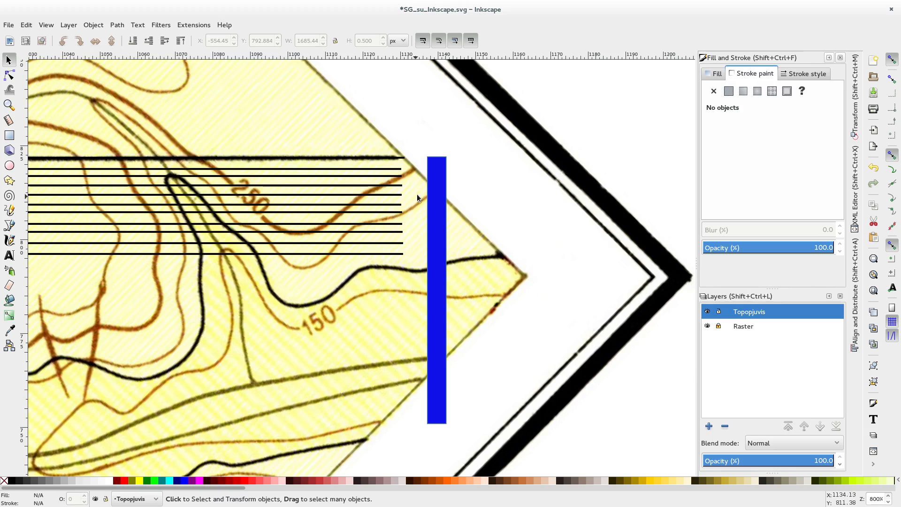
# Step: Select the ten copied lines, stamp a second set beneath them to extend the stack, and delete the leftover set
pyautogui.click(395, 169)
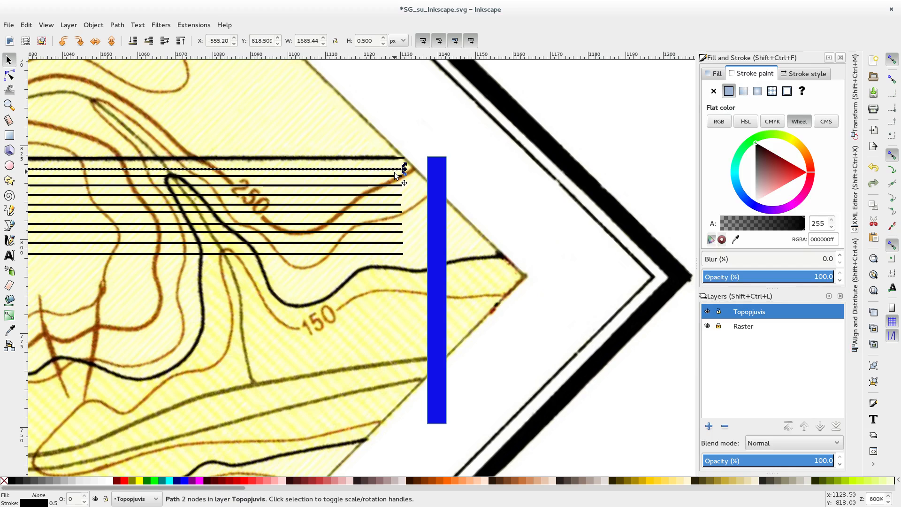
pyautogui.keyDown('shift'); pyautogui.click(394, 176); pyautogui.keyUp('shift')
pyautogui.keyDown('shift'); pyautogui.click(393, 187); pyautogui.keyUp('shift')
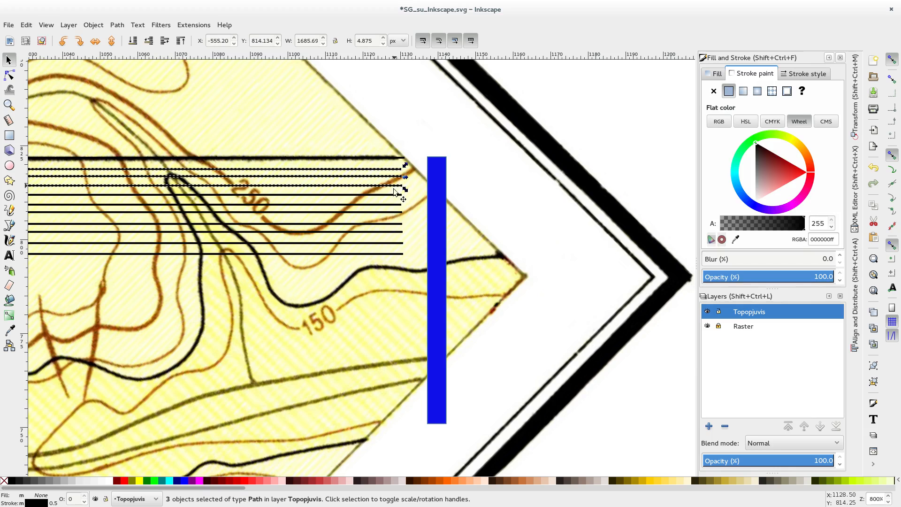
pyautogui.keyDown('shift'); pyautogui.click(394, 195); pyautogui.keyUp('shift')
pyautogui.keyDown('shift'); pyautogui.click(392, 205); pyautogui.keyUp('shift')
pyautogui.keyDown('shift'); pyautogui.click(390, 213); pyautogui.keyUp('shift')
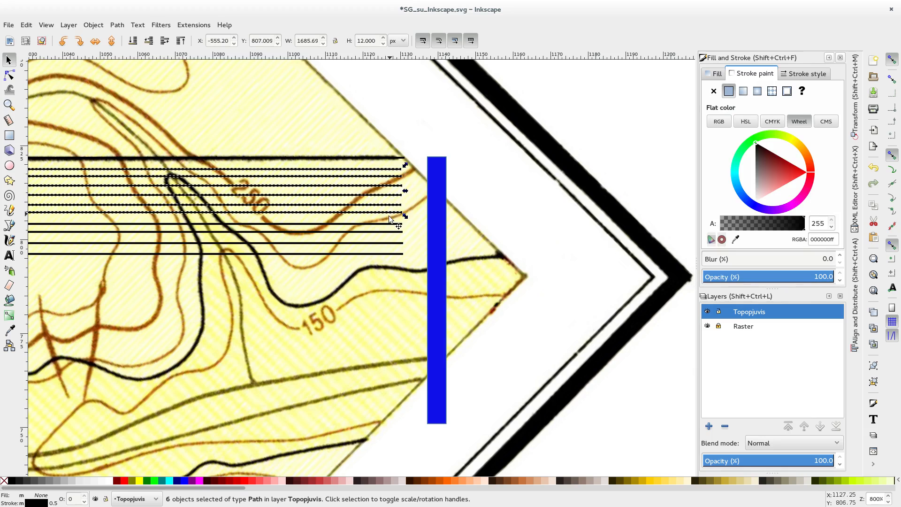
pyautogui.keyDown('shift'); pyautogui.click(391, 224); pyautogui.keyUp('shift')
pyautogui.keyDown('shift'); pyautogui.click(389, 232); pyautogui.keyUp('shift')
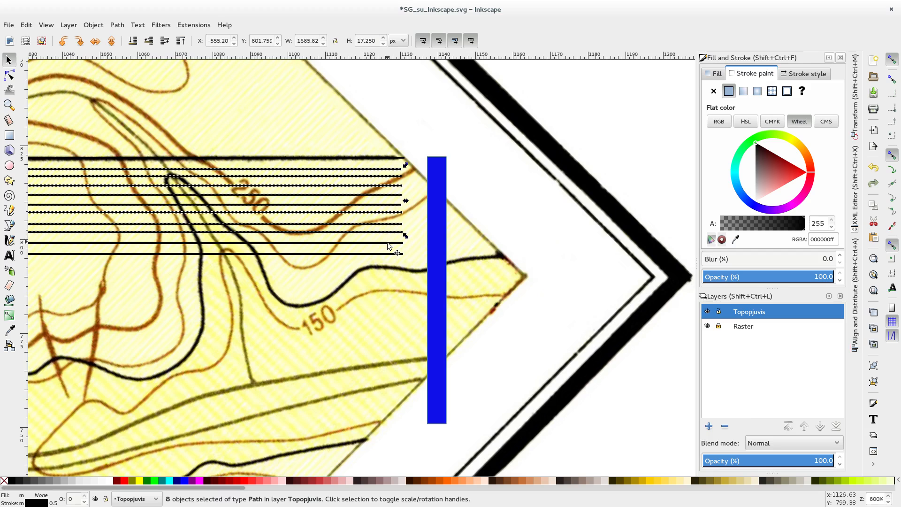
pyautogui.keyDown('shift'); pyautogui.click(388, 244); pyautogui.keyUp('shift')
pyautogui.keyDown('shift'); pyautogui.click(382, 255); pyautogui.keyUp('shift')
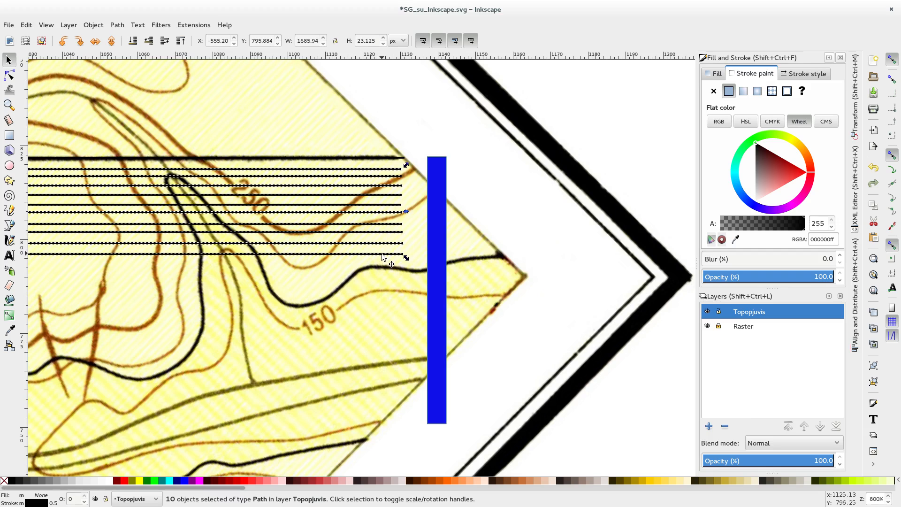
pyautogui.moveTo(381, 258); pyautogui.dragTo(376, 410)
pyautogui.hotkey('ctrl', 'd')
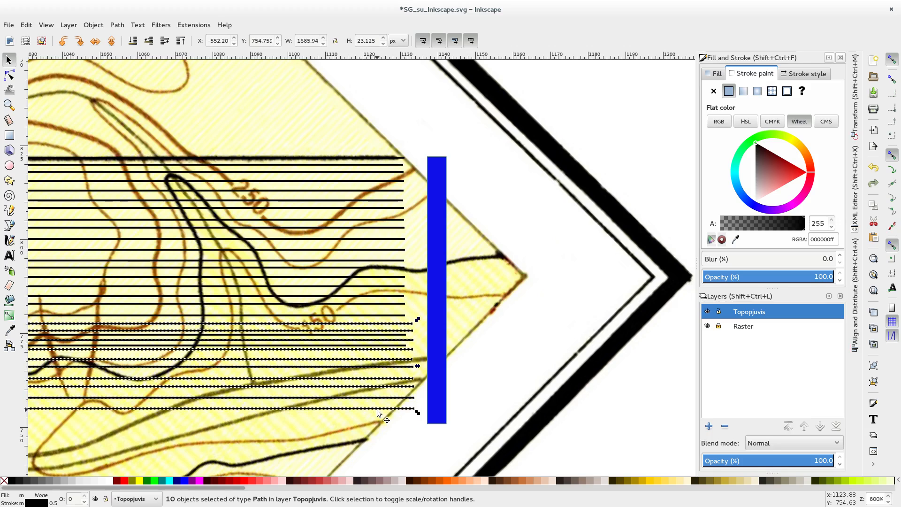
pyautogui.press('Delete')
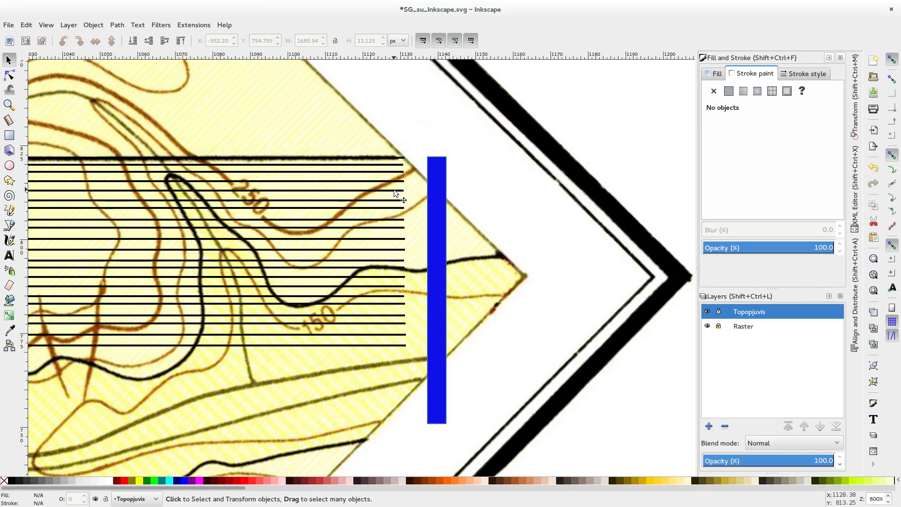
# Step: Count the stacked horizontal lines by selecting every second one from the uppermost down to the lowest
pyautogui.scroll(2, 393, 190)
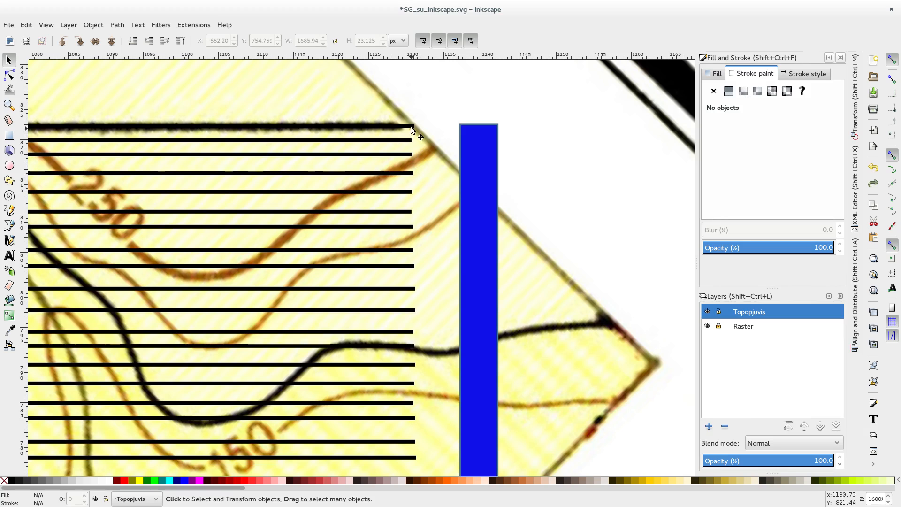
pyautogui.click(409, 144)
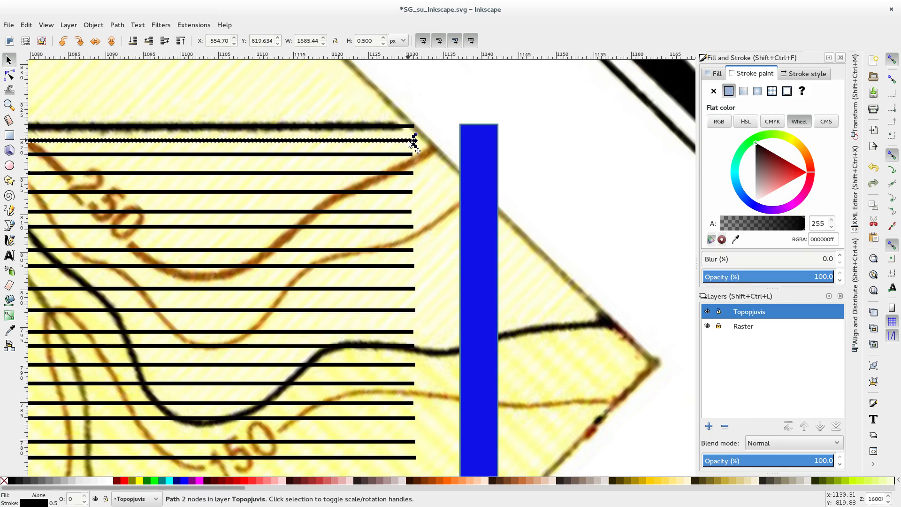
pyautogui.moveTo(409, 141); pyautogui.dragTo(412, 126)
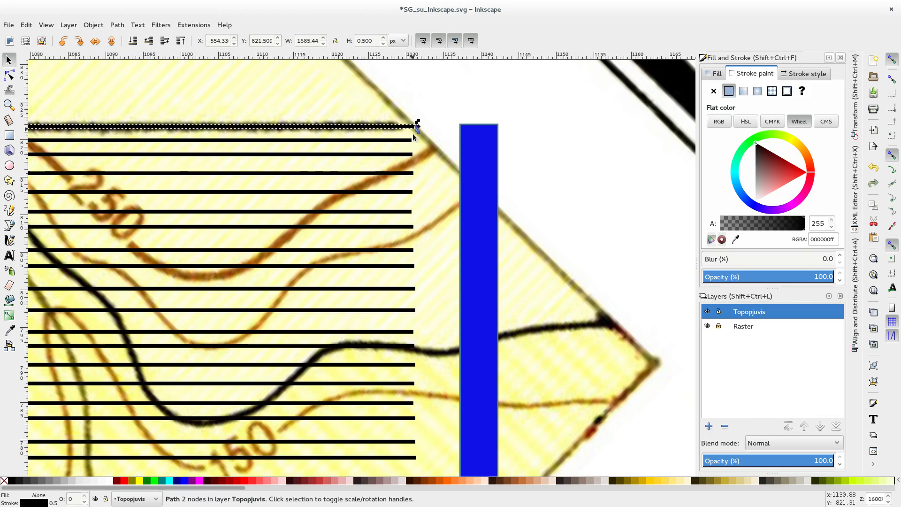
pyautogui.click(409, 154)
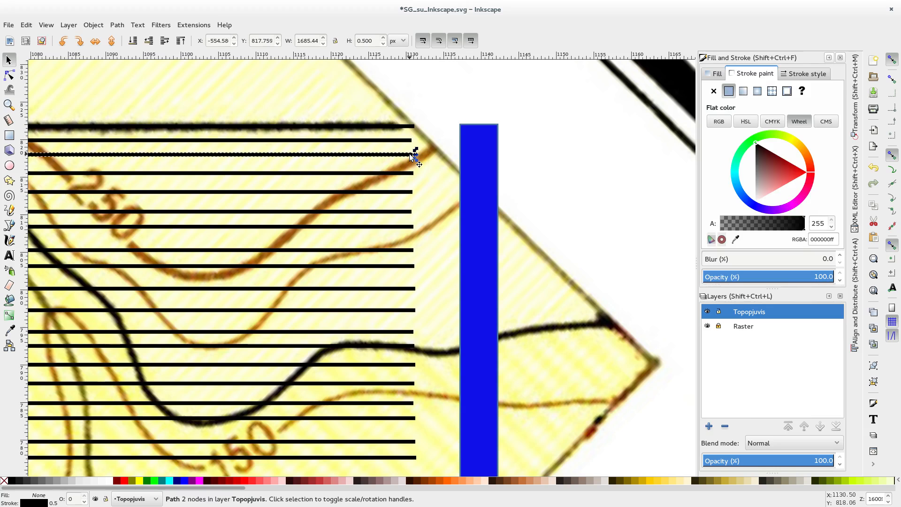
pyautogui.click(406, 192)
pyautogui.click(410, 227)
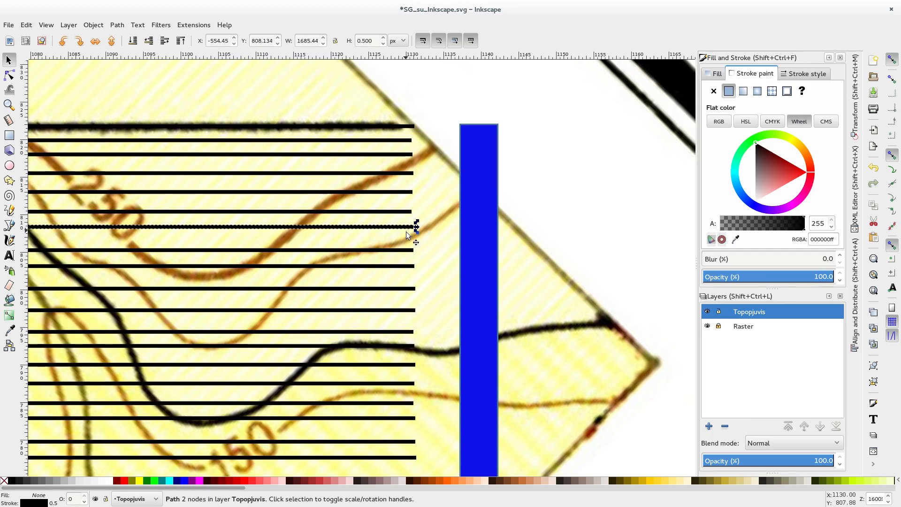
pyautogui.click(411, 266)
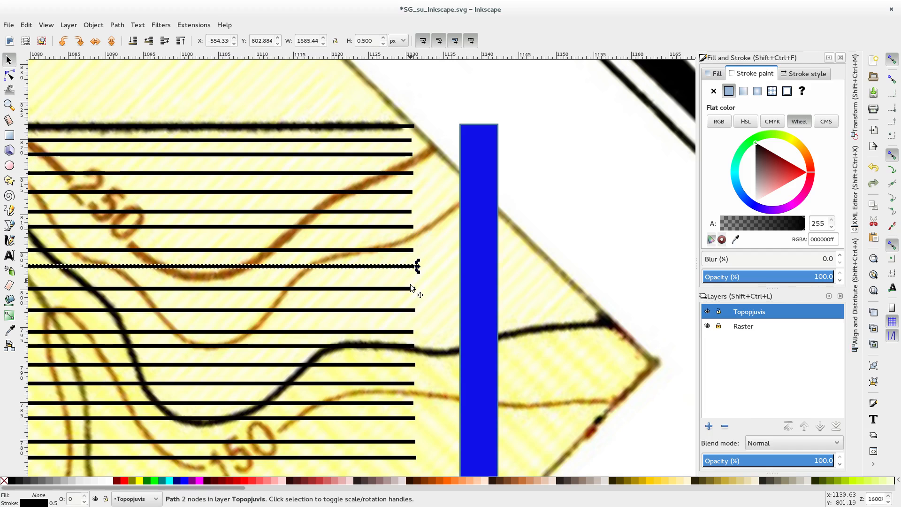
pyautogui.click(410, 310)
pyautogui.click(412, 346)
pyautogui.click(407, 383)
pyautogui.scroll(-4, 424, 392)
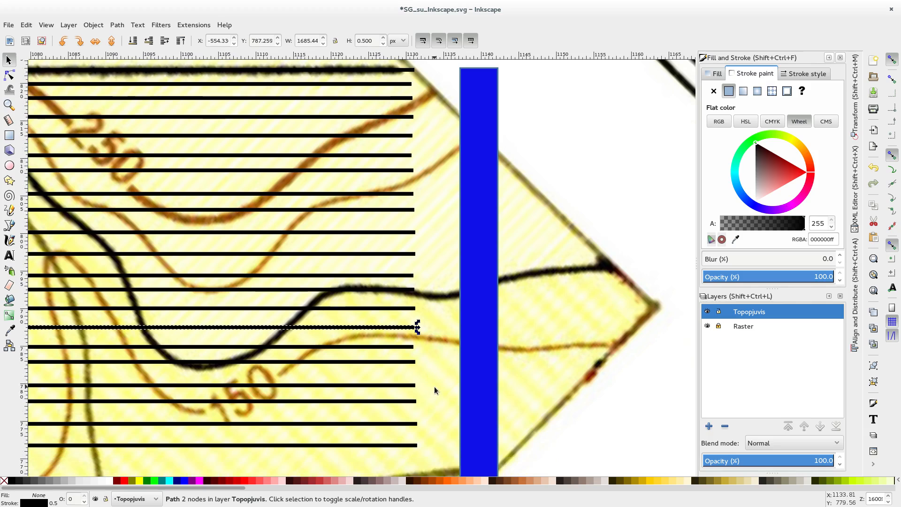
pyautogui.click(407, 344)
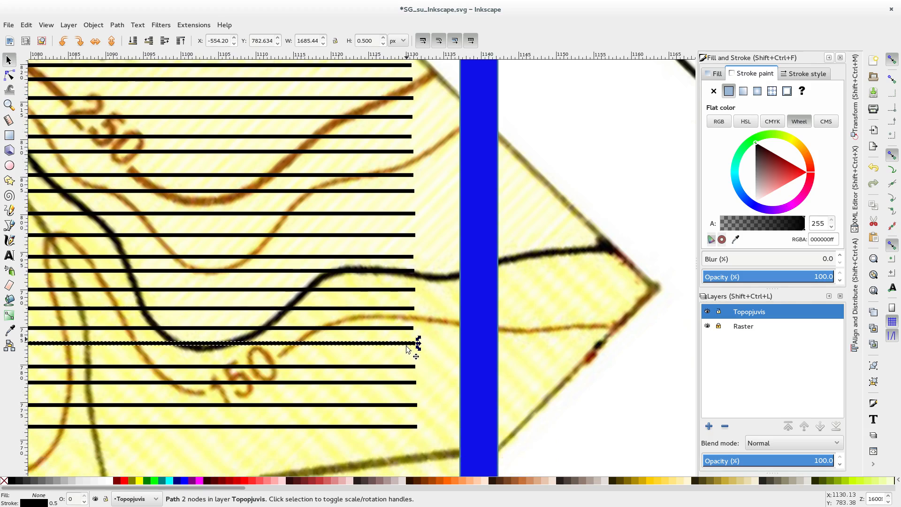
pyautogui.click(404, 383)
pyautogui.click(407, 427)
pyautogui.scroll(-3, 410, 249)
pyautogui.scroll(-1, 411, 250)
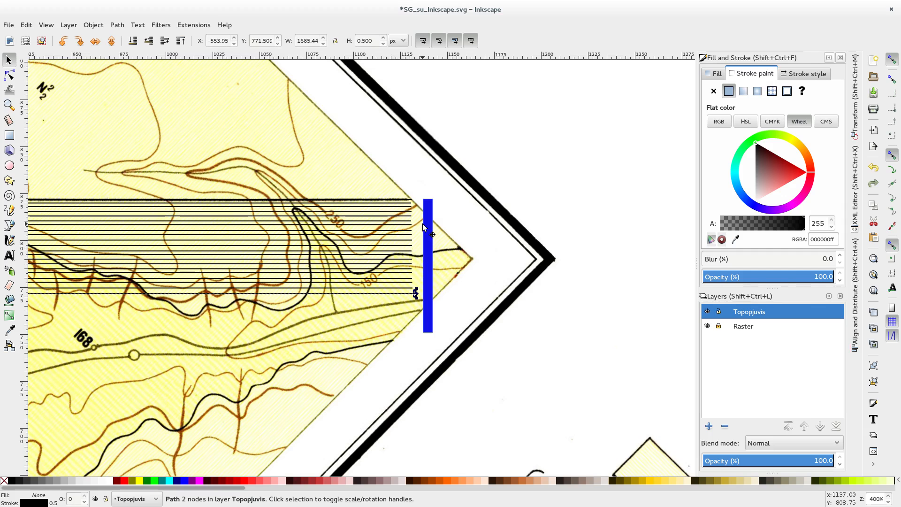
# Step: Move the blue scale rectangle away from the line ends to about X 1146.8 px
pyautogui.scroll(6, 423, 223)
pyautogui.scroll(4, 409, 255)
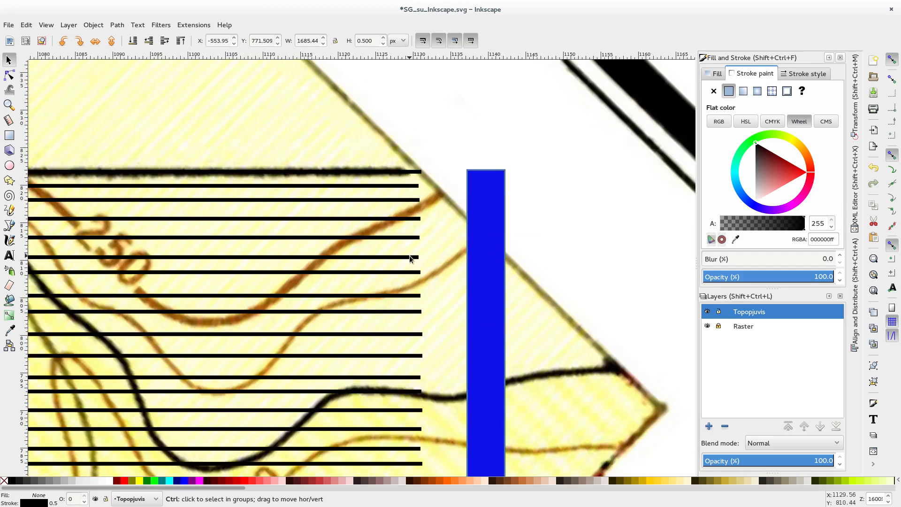
pyautogui.scroll(1, 409, 255)
pyautogui.moveTo(499, 207); pyautogui.dragTo(602, 202)
pyautogui.scroll(-1, 442, 174)
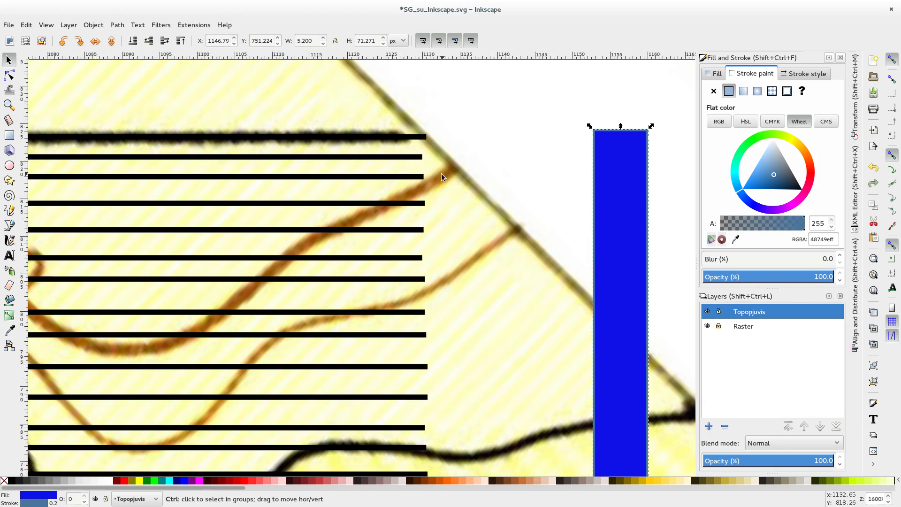
# Step: Select all the stacked horizontal lines across the map and set their stroke width to 0.1 px
pyautogui.scroll(-8, 441, 173)
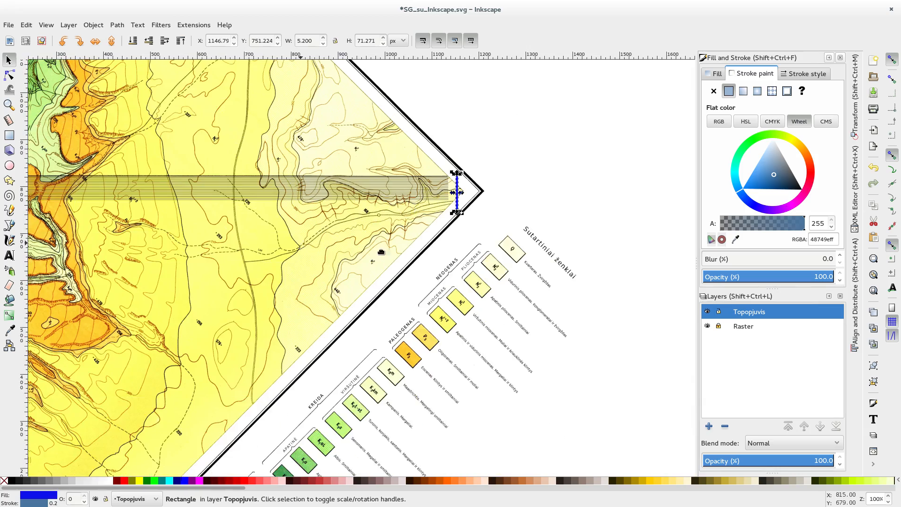
pyautogui.scroll(-3, 525, 274)
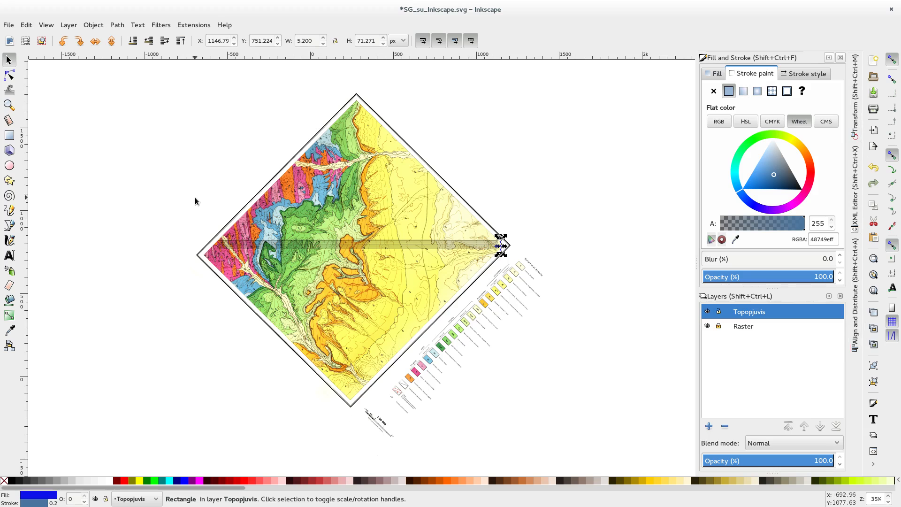
pyautogui.moveTo(159, 193); pyautogui.dragTo(96, 175)
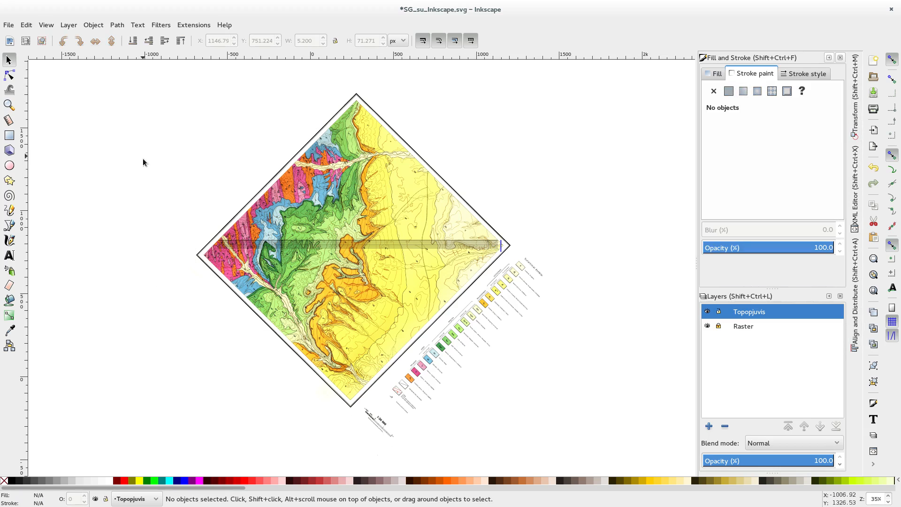
pyautogui.moveTo(144, 157)
pyautogui.mouseDown()
pyautogui.moveTo(433, 395)
pyautogui.moveTo(500, 401)
pyautogui.mouseUp()
pyautogui.click(800, 78)
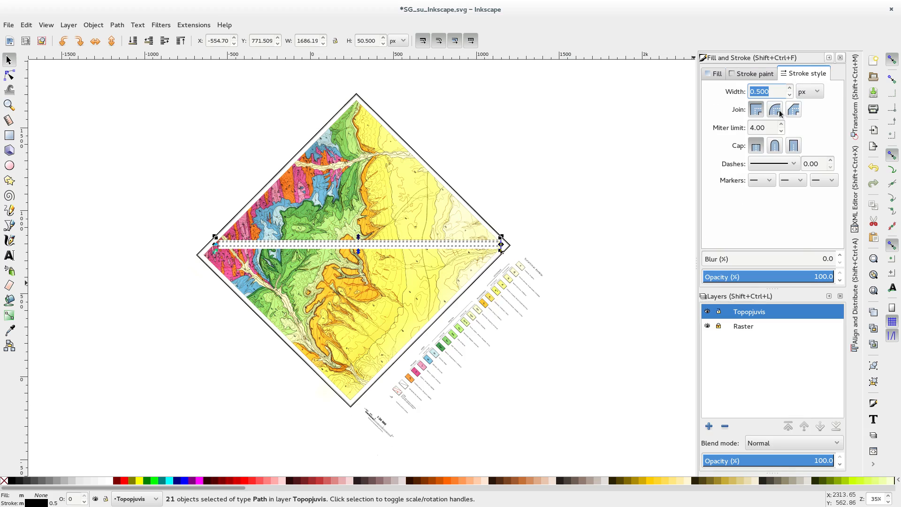
pyautogui.click(763, 92)
pyautogui.press('Return')
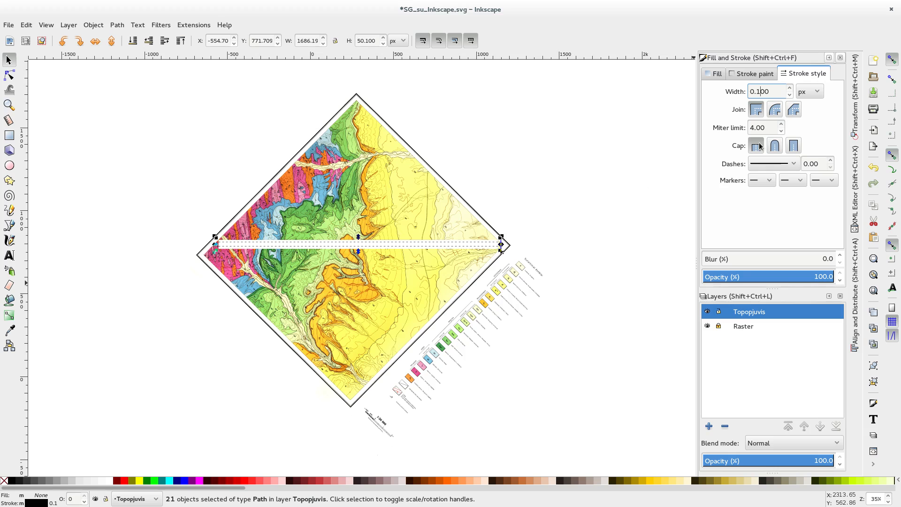
pyautogui.click(560, 205)
# Step: Hide the Raster layer, examine the thinned lines beside the blue rectangle, and show the layer again
pyautogui.scroll(5, 465, 261)
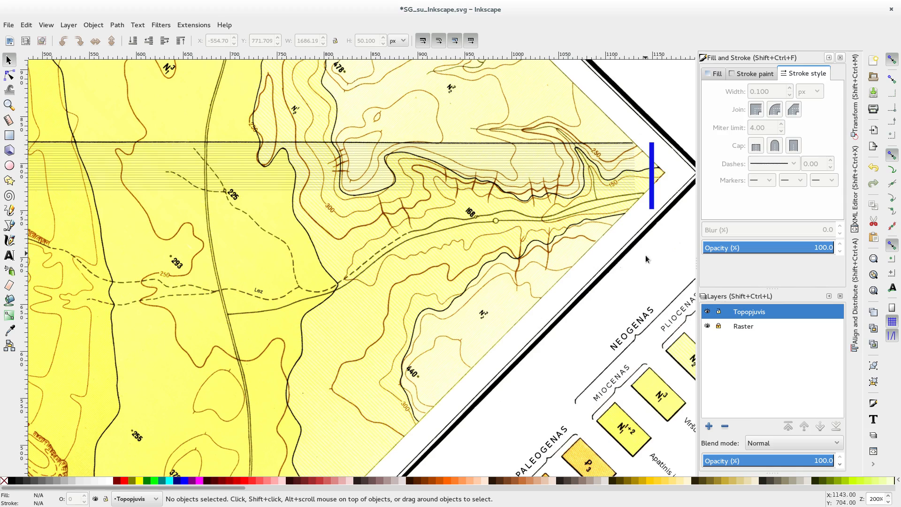
pyautogui.moveTo(606, 204); pyautogui.dragTo(469, 268)
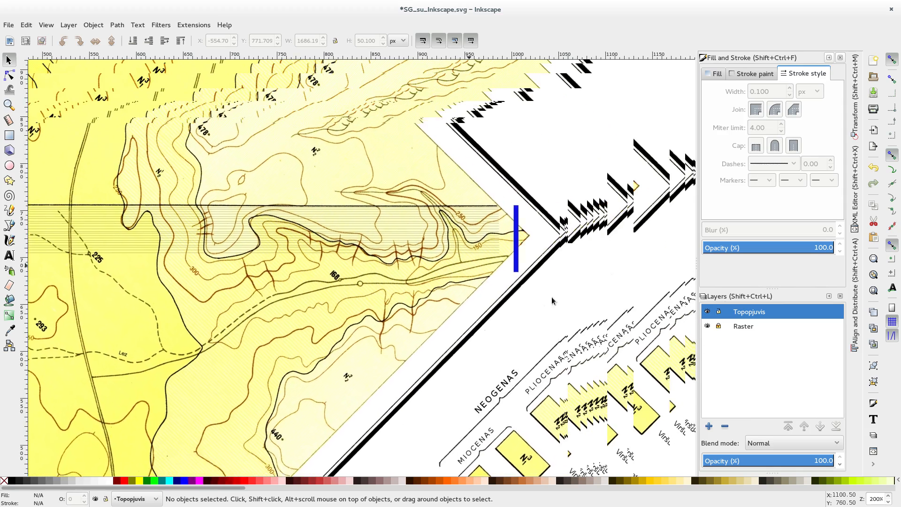
pyautogui.click(708, 326)
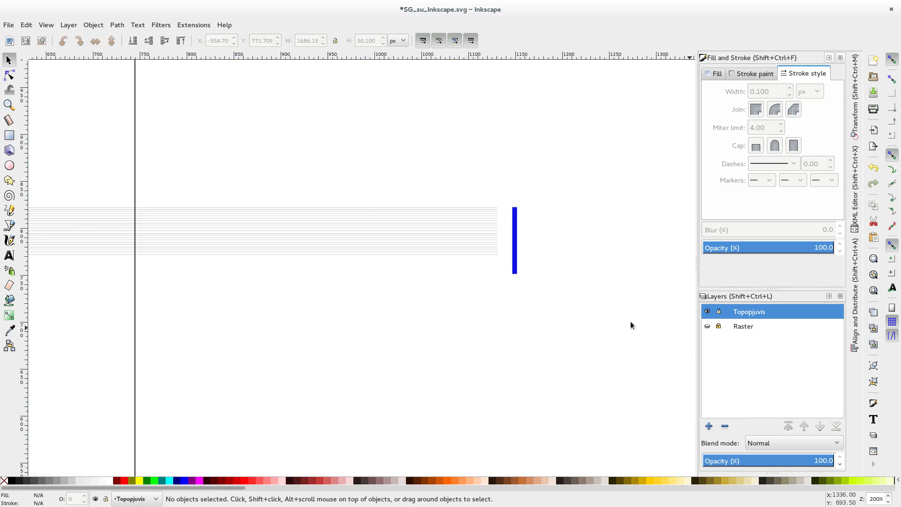
pyautogui.scroll(3, 537, 266)
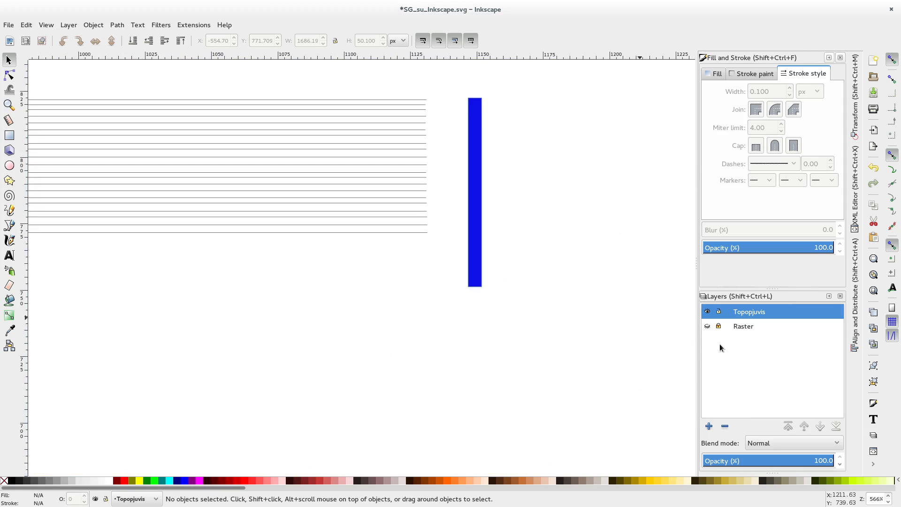
pyautogui.click(712, 327)
pyautogui.scroll(2, 418, 147)
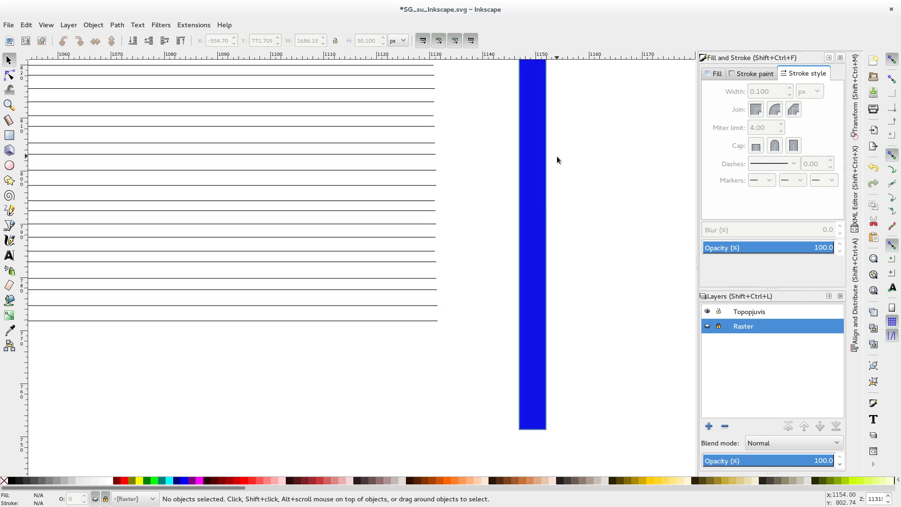
pyautogui.moveTo(556, 160); pyautogui.dragTo(553, 291)
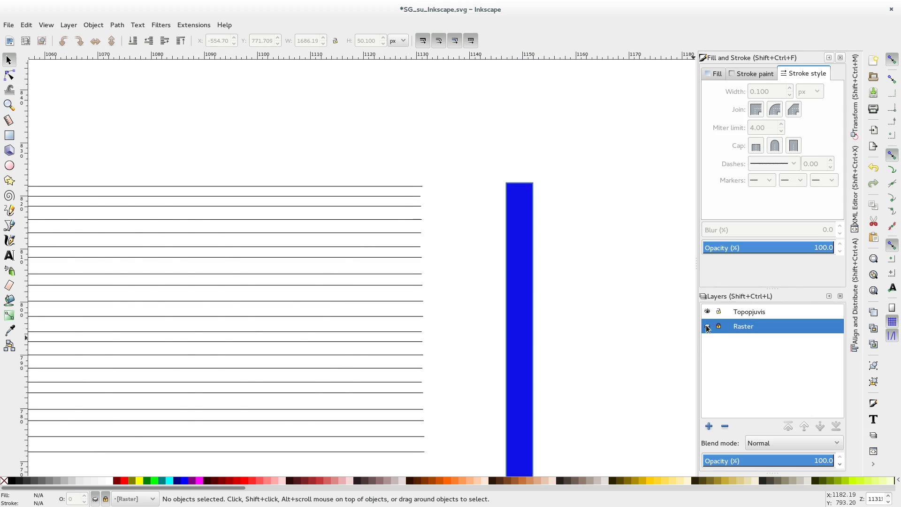
pyautogui.click(707, 326)
# Step: Move the blue rectangle against the right ends of the lines, to about X 1131 px and Y 750.6 px
pyautogui.moveTo(518, 227); pyautogui.dragTo(404, 216)
pyautogui.keyDown('ctrl'); pyautogui.scroll(1, 439, 199); pyautogui.keyUp('ctrl')
pyautogui.keyDown('ctrl'); pyautogui.scroll(2, 451, 214); pyautogui.keyUp('ctrl')
pyautogui.keyDown('ctrl'); pyautogui.scroll(3, 412, 207); pyautogui.keyUp('ctrl')
pyautogui.scroll(-15, 377, 217)
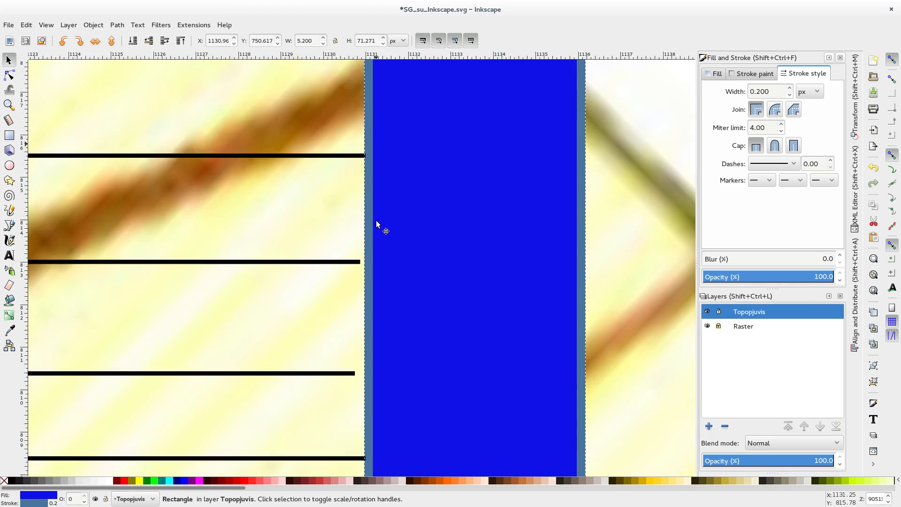
pyautogui.scroll(-10, 369, 261)
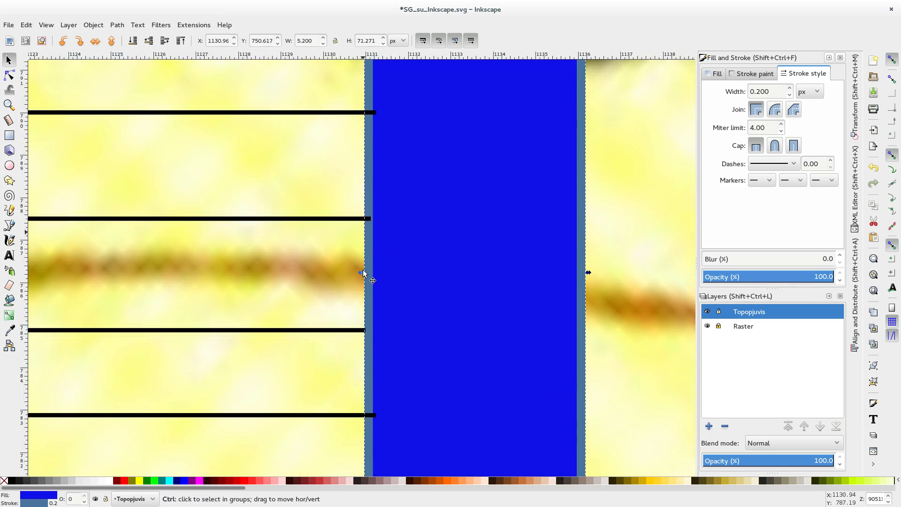
pyautogui.keyDown('ctrl'); pyautogui.scroll(-3, 364, 268); pyautogui.keyUp('ctrl')
pyautogui.keyDown('ctrl'); pyautogui.scroll(-4, 361, 283); pyautogui.keyUp('ctrl')
pyautogui.scroll(-6, 358, 298)
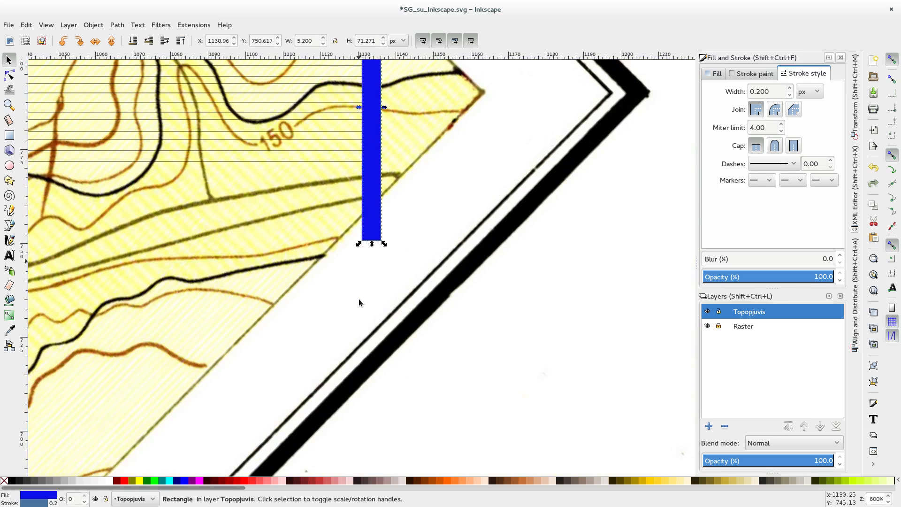
# Step: Move the lowest line of the stack down to the blue rectangle's lower edge, at about Y 750.7 px
pyautogui.scroll(2, 359, 298)
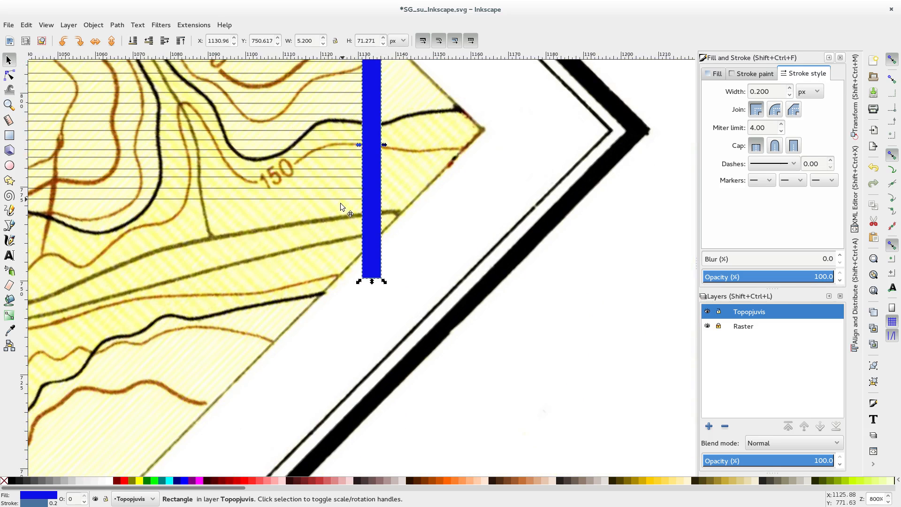
pyautogui.moveTo(340, 200); pyautogui.dragTo(333, 281)
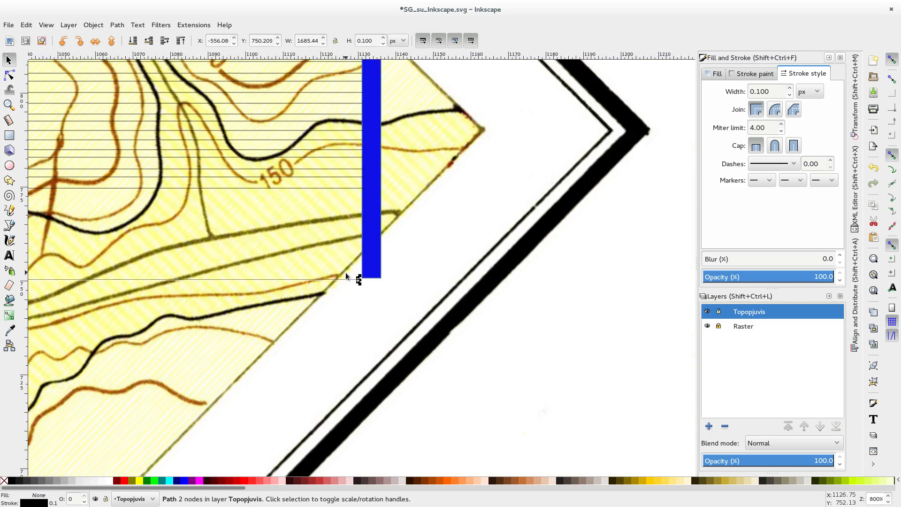
pyautogui.keyDown('ctrl'); pyautogui.scroll(6, 344, 272); pyautogui.keyUp('ctrl')
pyautogui.moveTo(409, 335); pyautogui.dragTo(480, 322)
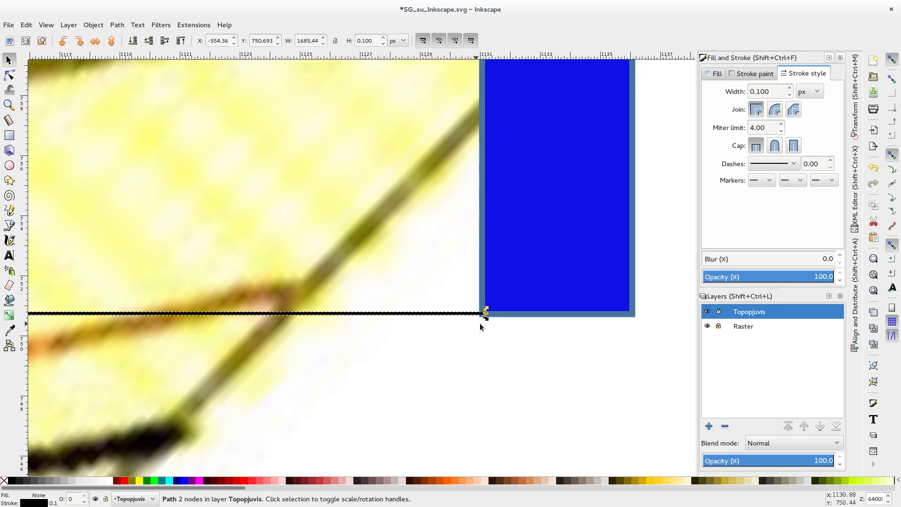
pyautogui.keyDown('ctrl'); pyautogui.scroll(-2, 476, 323); pyautogui.keyUp('ctrl')
pyautogui.keyDown('ctrl'); pyautogui.scroll(-6, 477, 323); pyautogui.keyUp('ctrl')
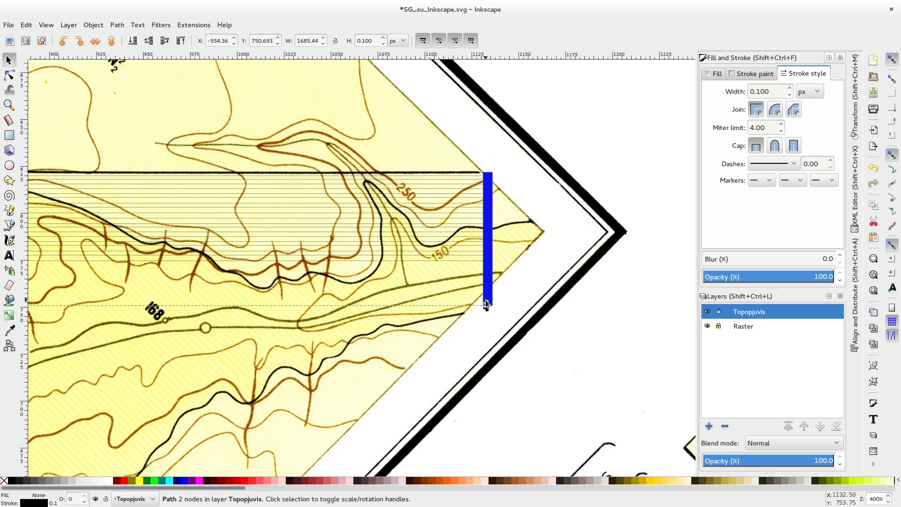
# Step: Shift the blue rectangle horizontally to the right, clear of the line ends, to about X 1161 px
pyautogui.click(490, 296)
pyautogui.press('Right')
pyautogui.press('Right')
pyautogui.press('Right')
pyautogui.press('Right')
pyautogui.press('Right')
pyautogui.press('Right')
pyautogui.press('Right')
pyautogui.press('Right')
pyautogui.press('Right')
pyautogui.press('Right')
pyautogui.press('Right')
pyautogui.press('Right')
pyautogui.press('Right')
pyautogui.press('Right')
pyautogui.press('Right')
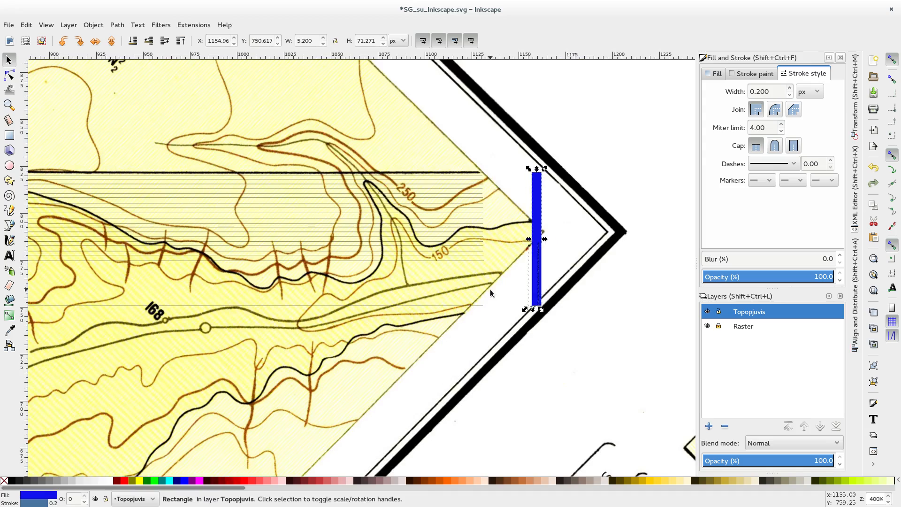
# Step: Select all 21 horizontal lines across the map and distribute their centers equidistantly in the vertical direction
pyautogui.keyDown('ctrl'); pyautogui.scroll(-2, 309, 283); pyautogui.keyUp('ctrl')
pyautogui.keyDown('ctrl'); pyautogui.scroll(-3, 309, 283); pyautogui.keyUp('ctrl')
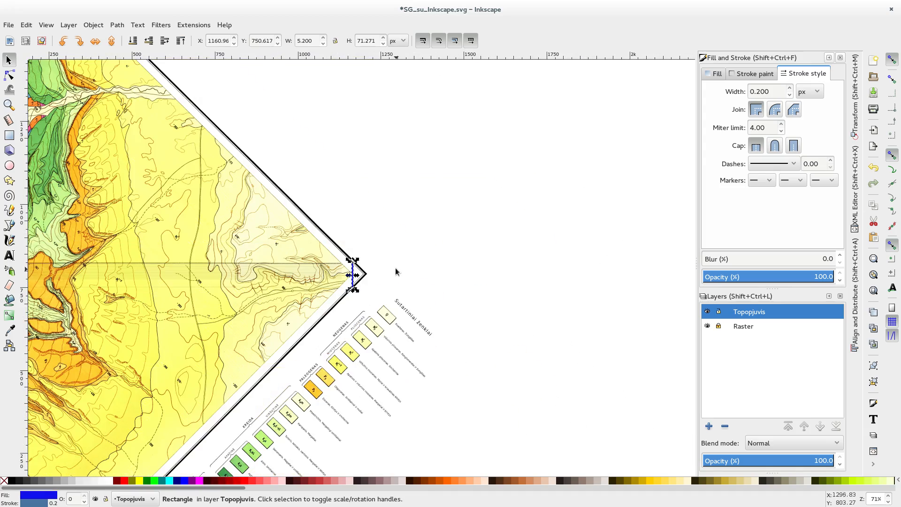
pyautogui.keyDown('ctrl'); pyautogui.scroll(-1, 423, 296); pyautogui.keyUp('ctrl')
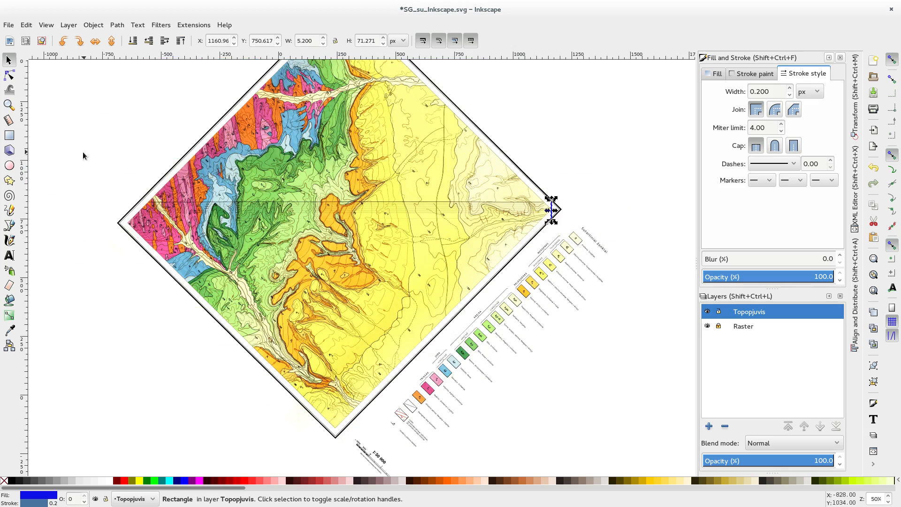
pyautogui.moveTo(83, 152); pyautogui.dragTo(547, 342)
pyautogui.keyDown('ctrl'); pyautogui.scroll(6, 557, 208); pyautogui.keyUp('ctrl')
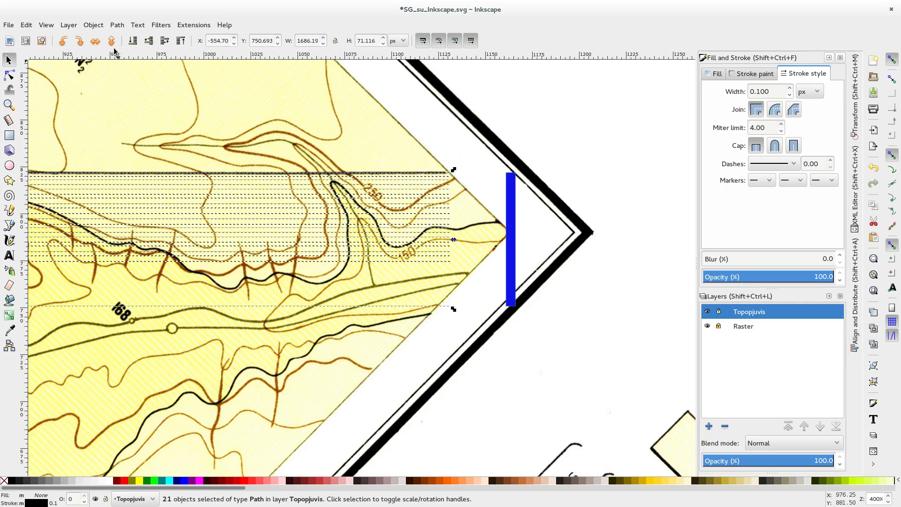
pyautogui.click(94, 26)
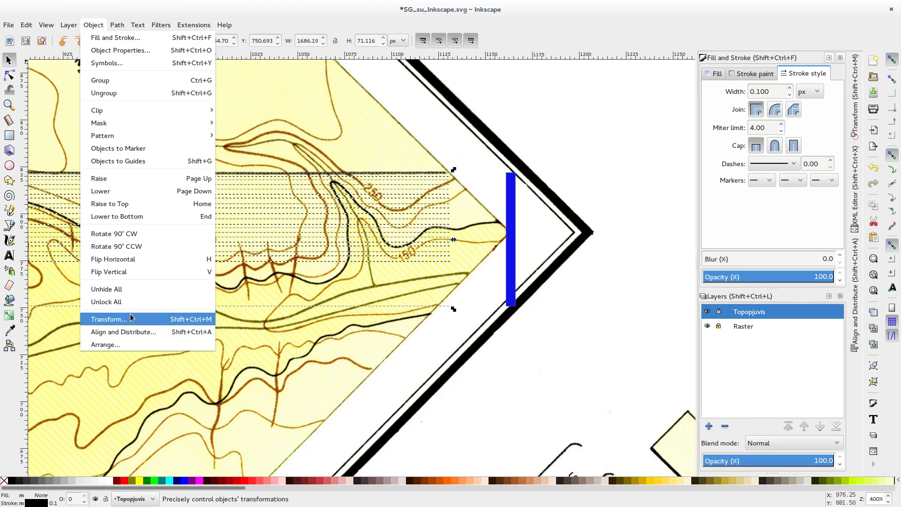
pyautogui.click(122, 334)
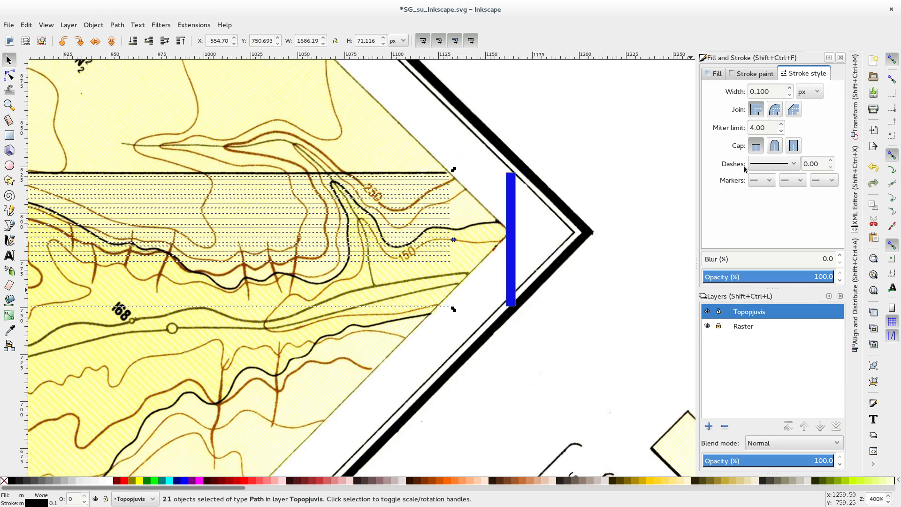
pyautogui.click(855, 337)
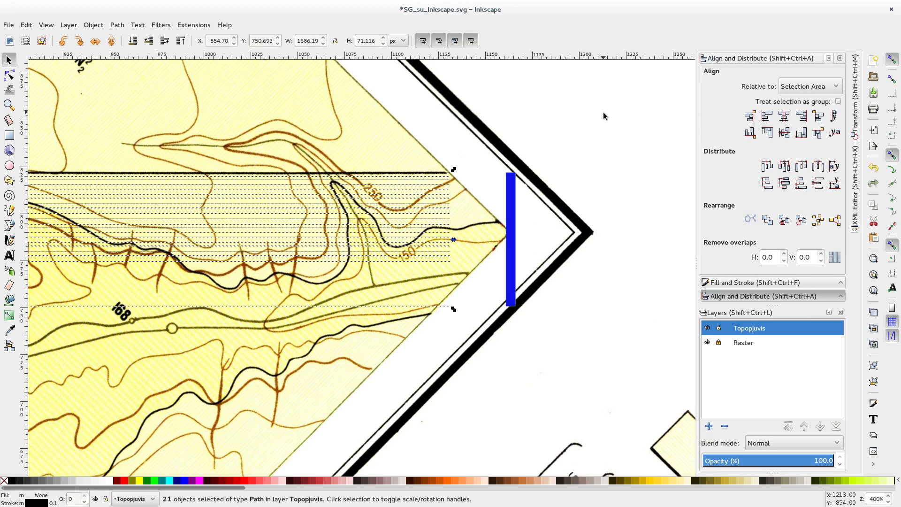
pyautogui.click(785, 185)
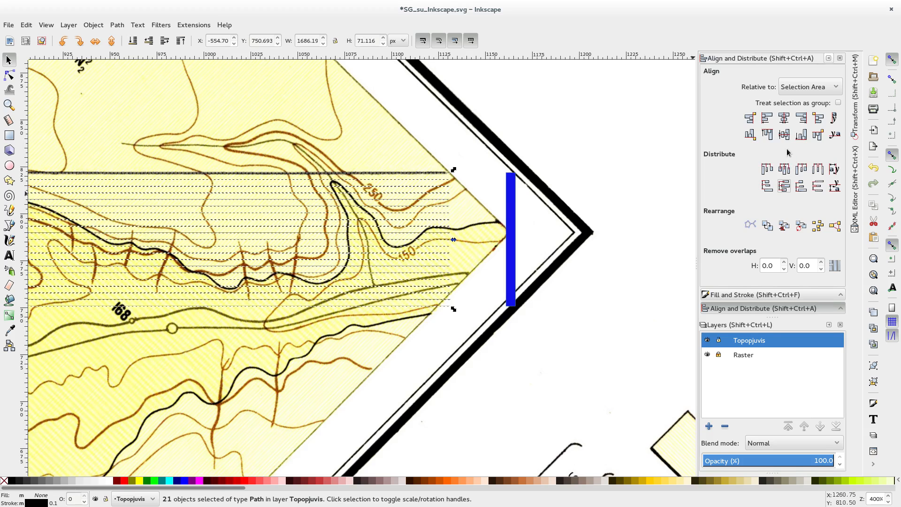
# Step: Align the right sides of the 21 selected lines and group them
pyautogui.click(802, 119)
pyautogui.click(92, 26)
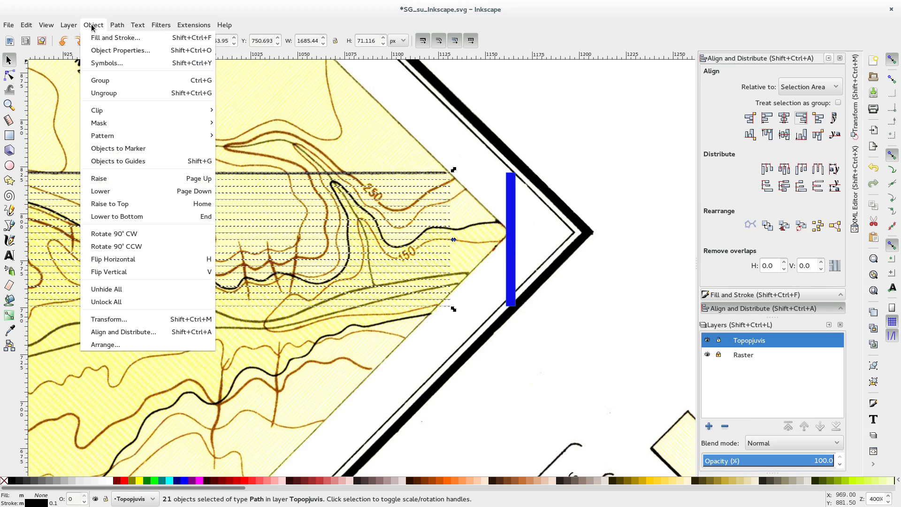
pyautogui.click(100, 80)
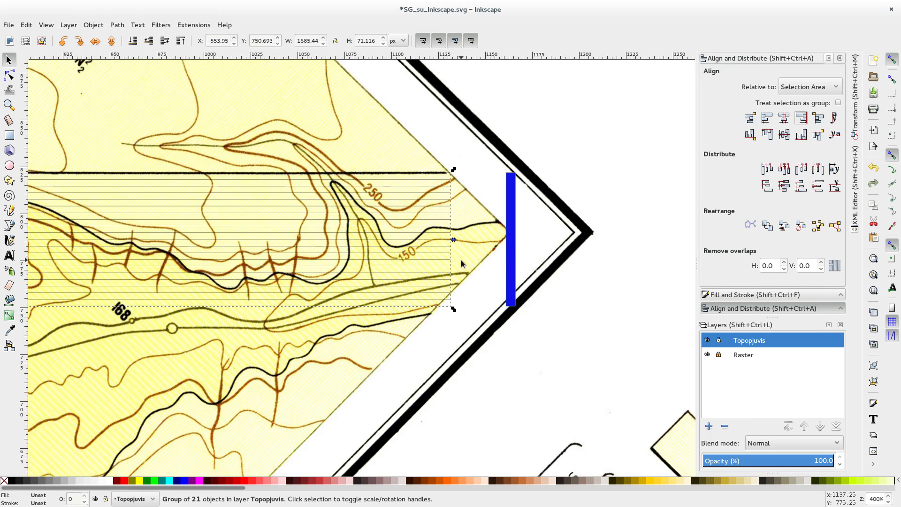
# Step: Move the blue rectangle against the right ends of the grouped lines, to about X 1131.4 px and Y 750.7 px, and check its upper corner
pyautogui.scroll(3, 460, 260)
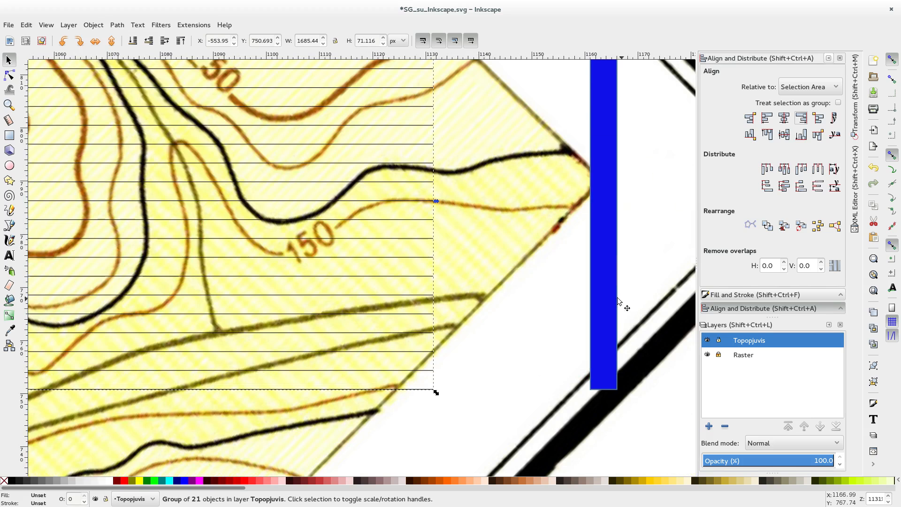
pyautogui.click(599, 330)
pyautogui.moveTo(599, 330); pyautogui.dragTo(450, 324)
pyautogui.scroll(2, 443, 303)
pyautogui.moveTo(470, 390); pyautogui.dragTo(479, 141)
pyautogui.moveTo(470, 217); pyautogui.dragTo(458, 213)
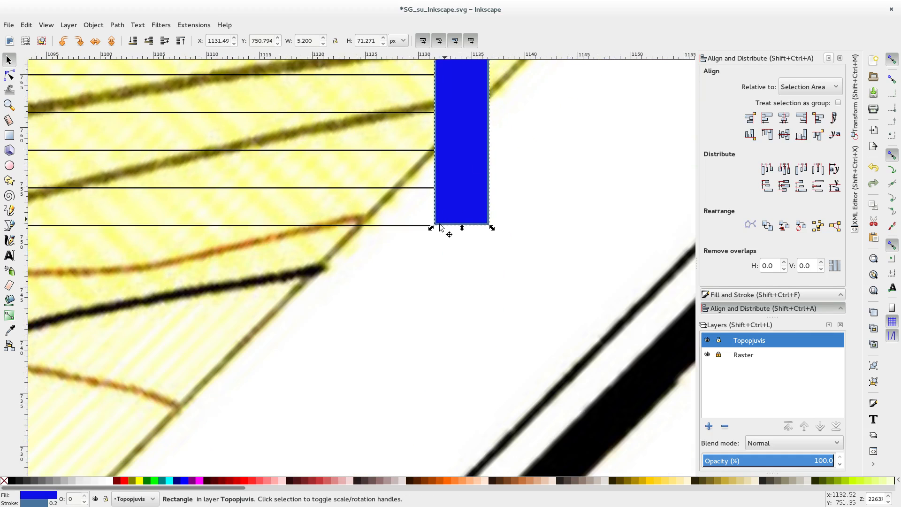
pyautogui.scroll(4, 378, 207)
pyautogui.moveTo(634, 247); pyautogui.dragTo(630, 252)
pyautogui.scroll(-3, 609, 235)
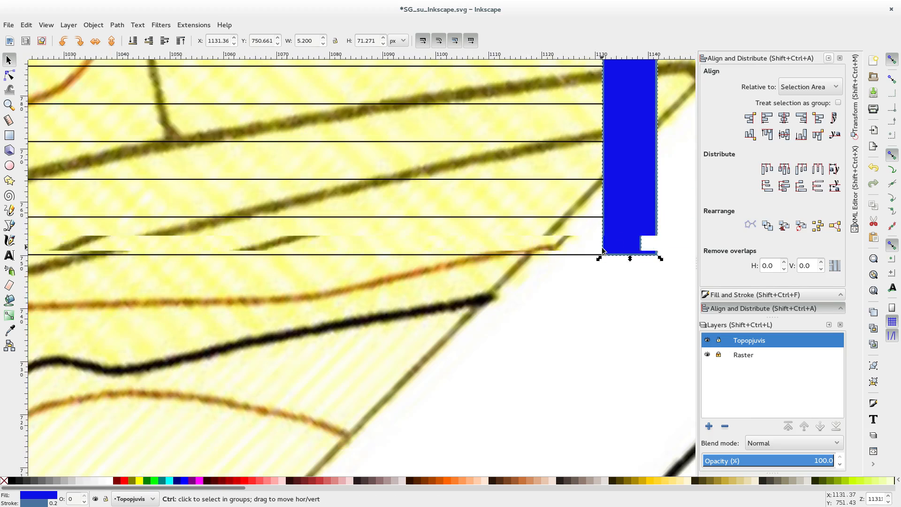
pyautogui.scroll(2, 618, 287)
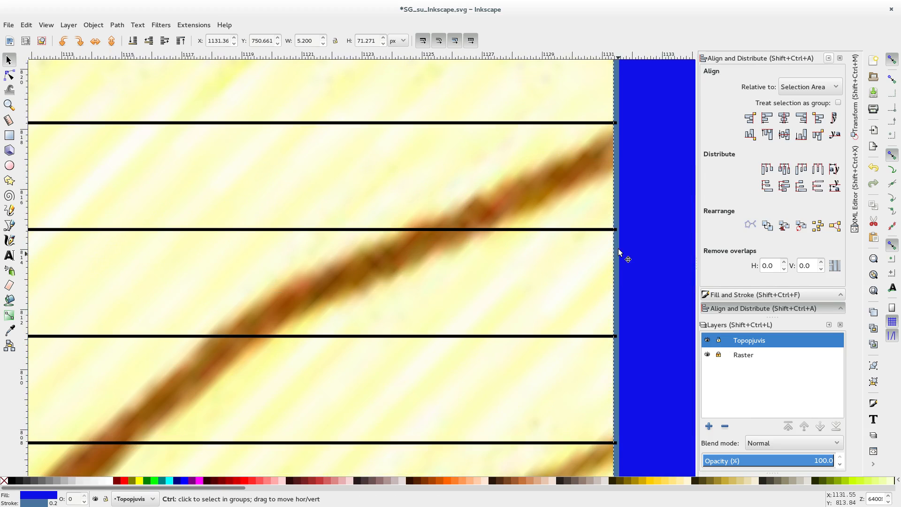
pyautogui.moveTo(657, 219); pyautogui.dragTo(484, 473)
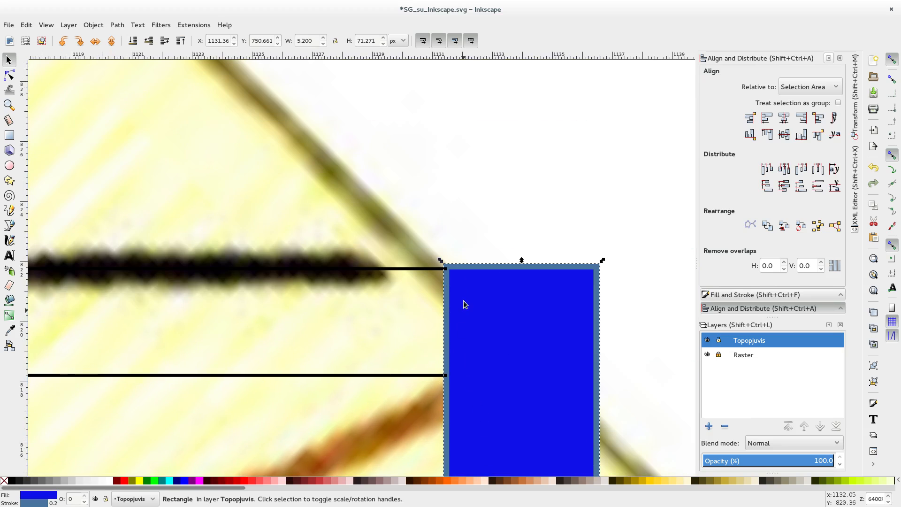
pyautogui.scroll(-9, 470, 351)
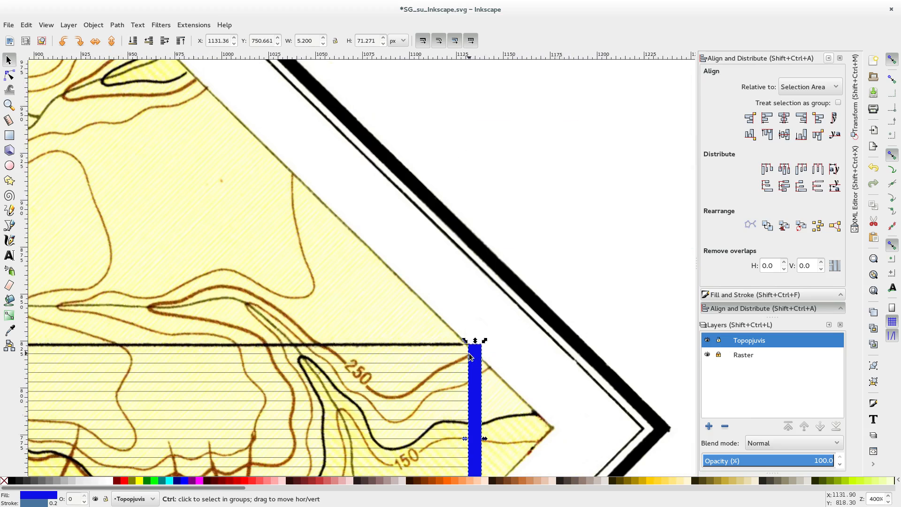
pyautogui.scroll(8, 469, 353)
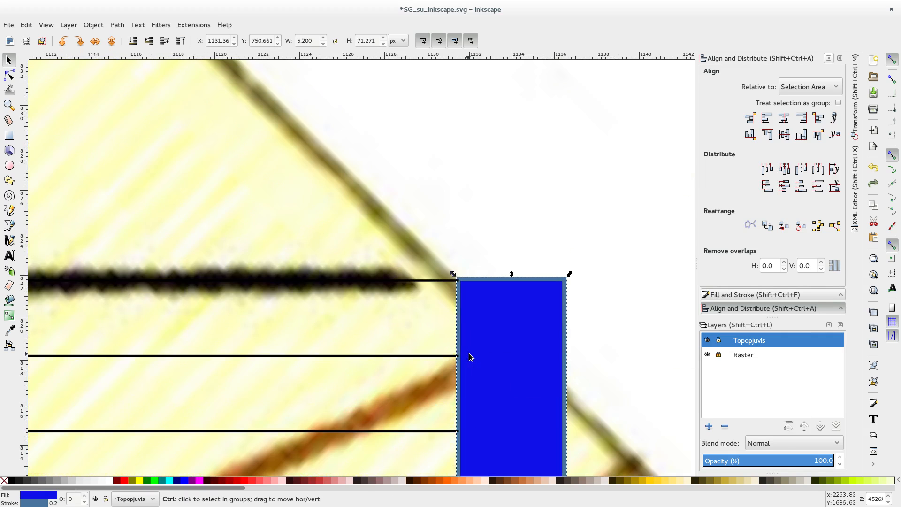
# Step: Move the blue rectangle clear of the line ends, then narrow the line group from its right edge to about 1684.6 px wide
pyautogui.moveTo(489, 368); pyautogui.dragTo(509, 354)
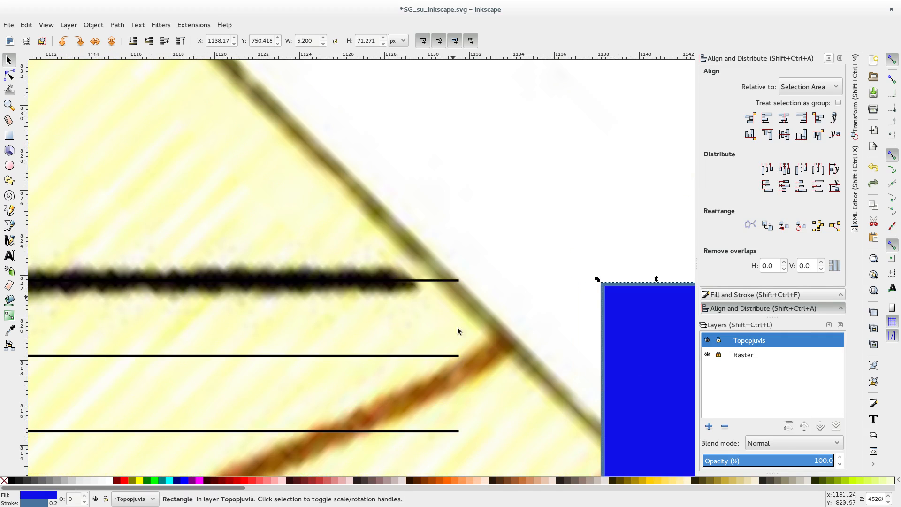
pyautogui.click(455, 356)
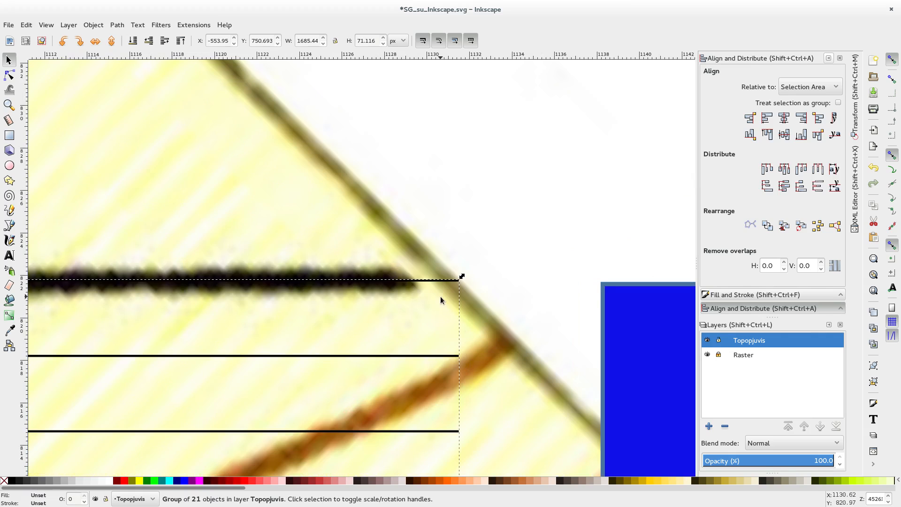
pyautogui.scroll(-1, 454, 316)
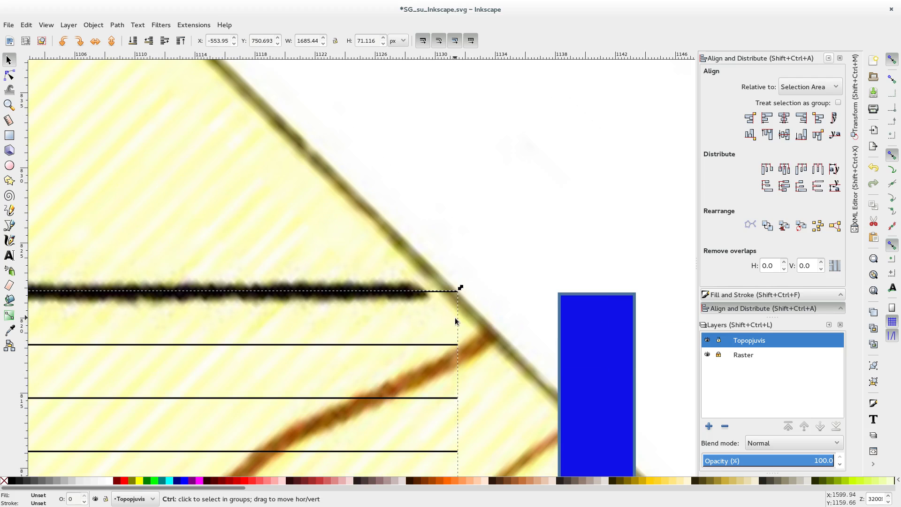
pyautogui.scroll(-10, 503, 392)
pyautogui.scroll(-2, 486, 287)
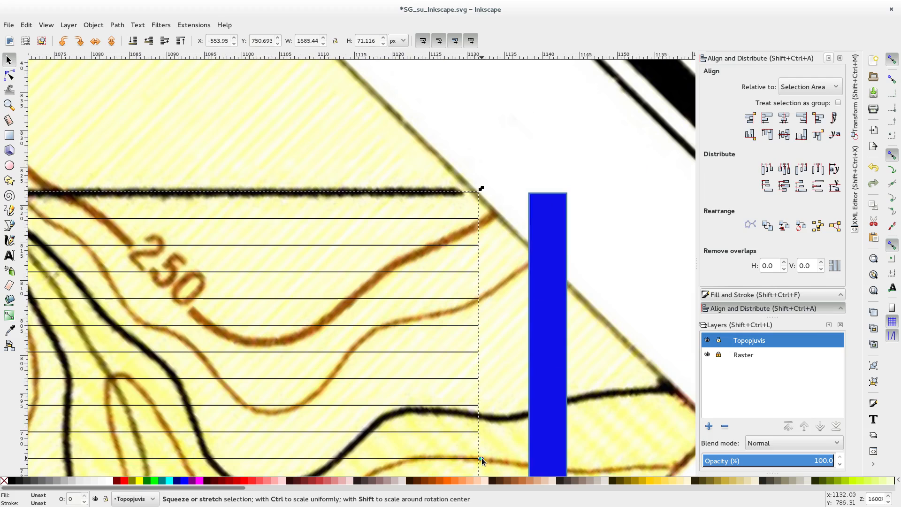
pyautogui.moveTo(482, 457); pyautogui.dragTo(476, 452)
# Step: Examine the left end of the line group at the map's western edge and follow the lines back to their eastern end
pyautogui.scroll(-3, 329, 432)
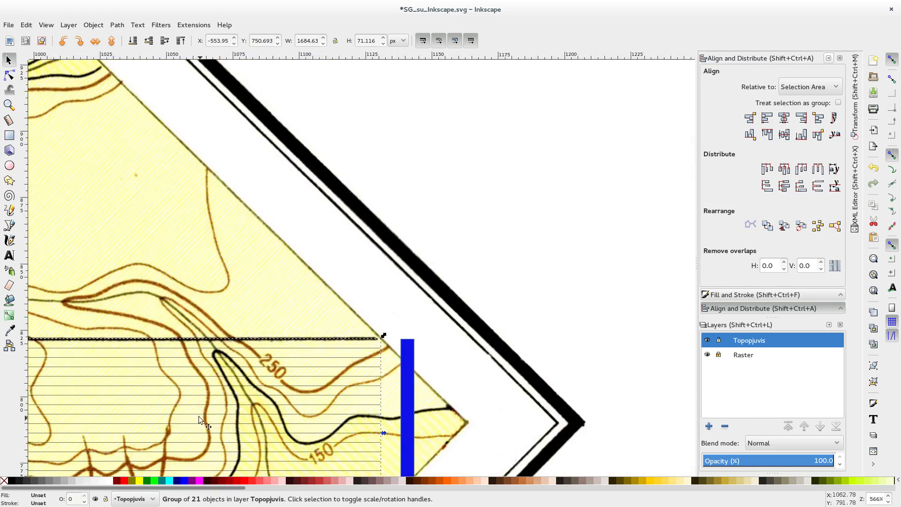
pyautogui.scroll(-4, 201, 420)
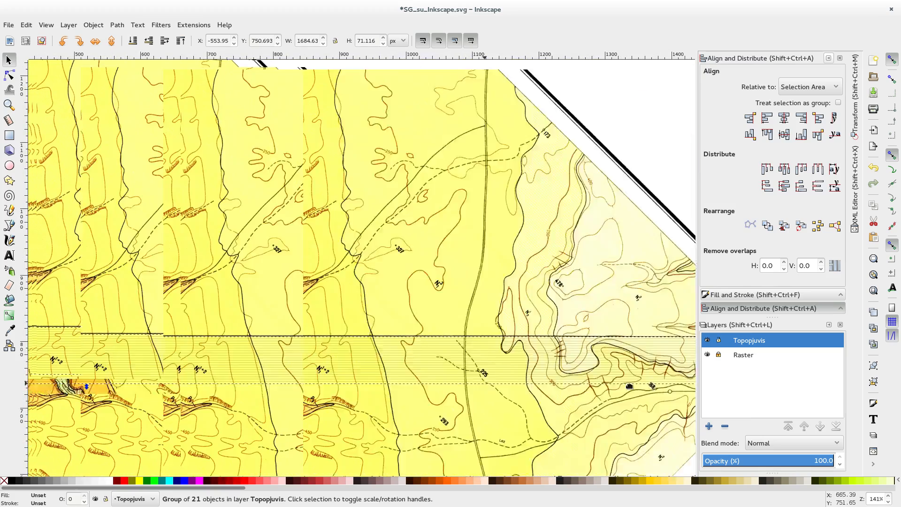
pyautogui.moveTo(629, 386); pyautogui.dragTo(630, 387)
pyautogui.moveTo(132, 391); pyautogui.dragTo(654, 399)
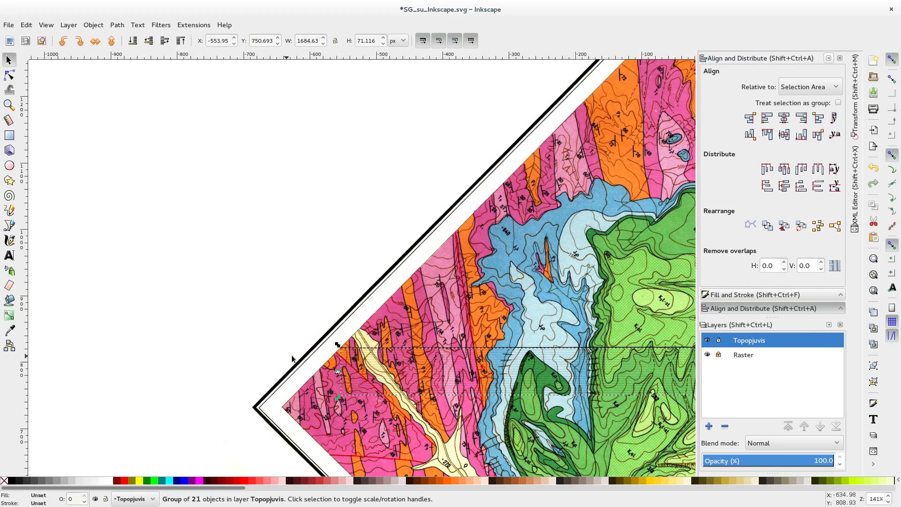
pyautogui.scroll(7, 319, 380)
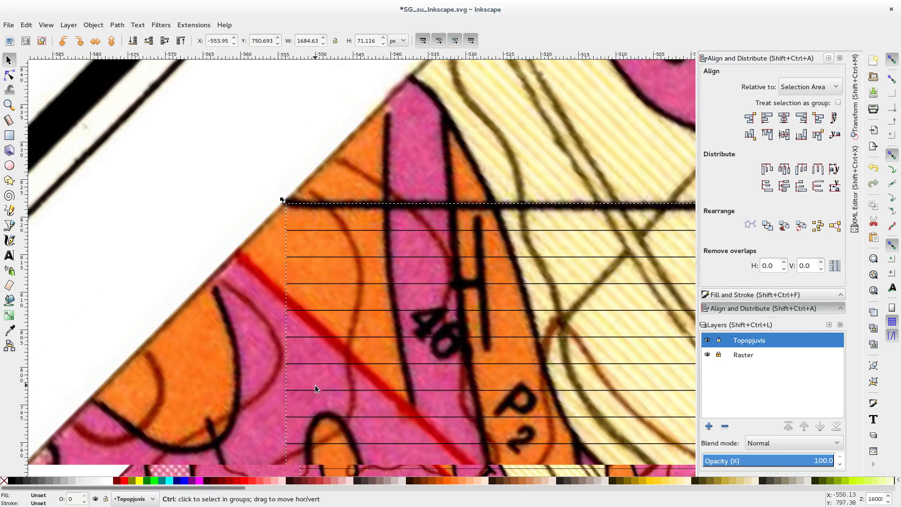
pyautogui.scroll(-2, 406, 357)
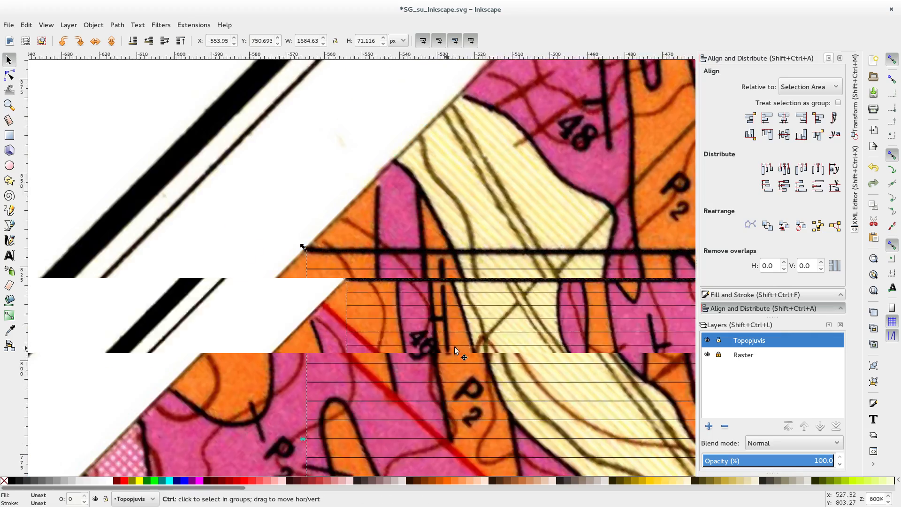
pyautogui.scroll(-4, 455, 350)
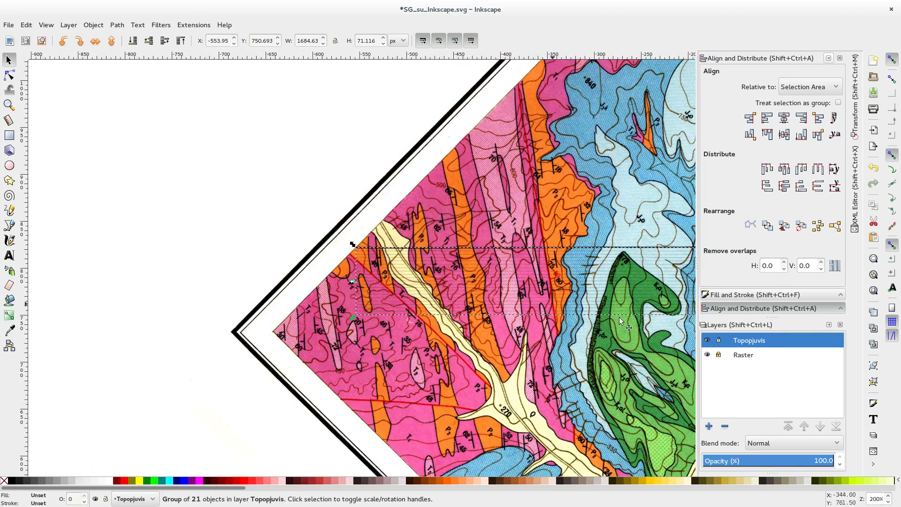
pyautogui.moveTo(646, 318); pyautogui.dragTo(163, 307)
pyautogui.moveTo(604, 290); pyautogui.dragTo(109, 289)
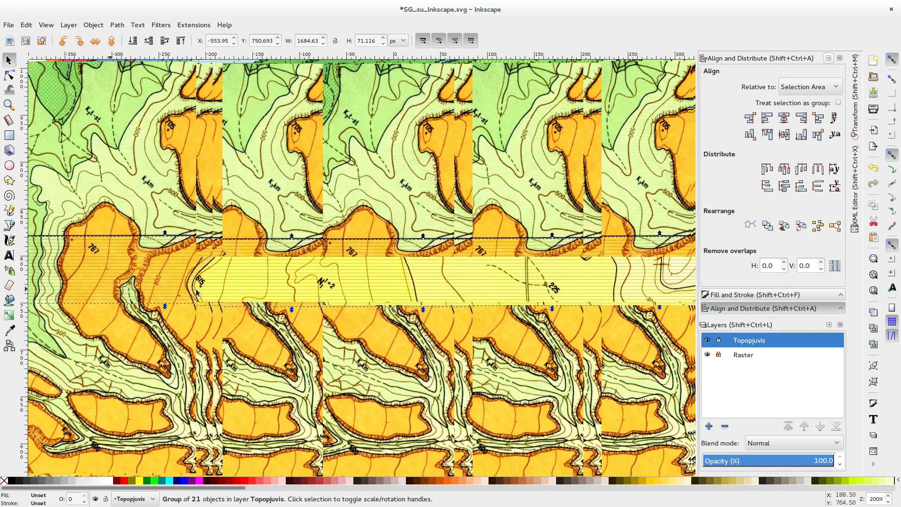
pyautogui.scroll(-2, 548, 309)
pyautogui.moveTo(533, 309); pyautogui.dragTo(165, 305)
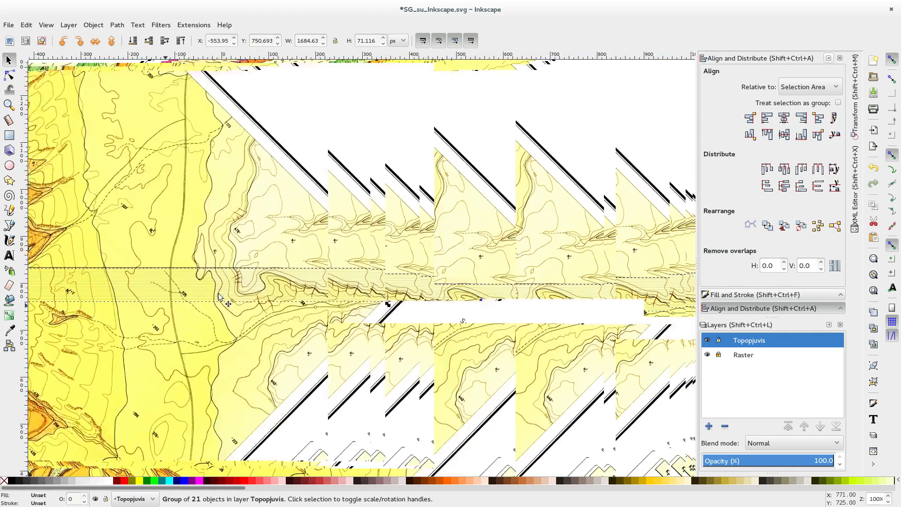
pyautogui.scroll(4, 348, 325)
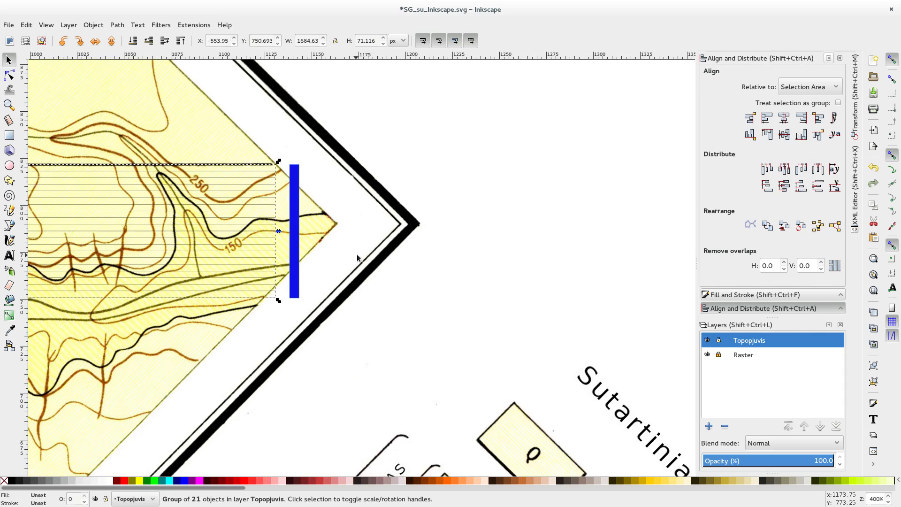
# Step: Deselect the line group and move the blue rectangle farther right over the map frame, to about X 1188 px and Y 751.4 px
pyautogui.press('Escape')
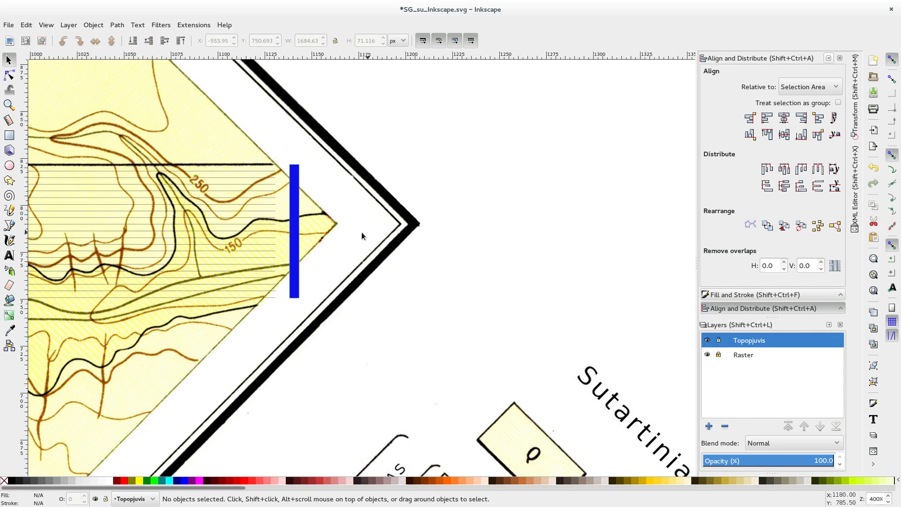
pyautogui.moveTo(295, 251); pyautogui.dragTo(402, 256)
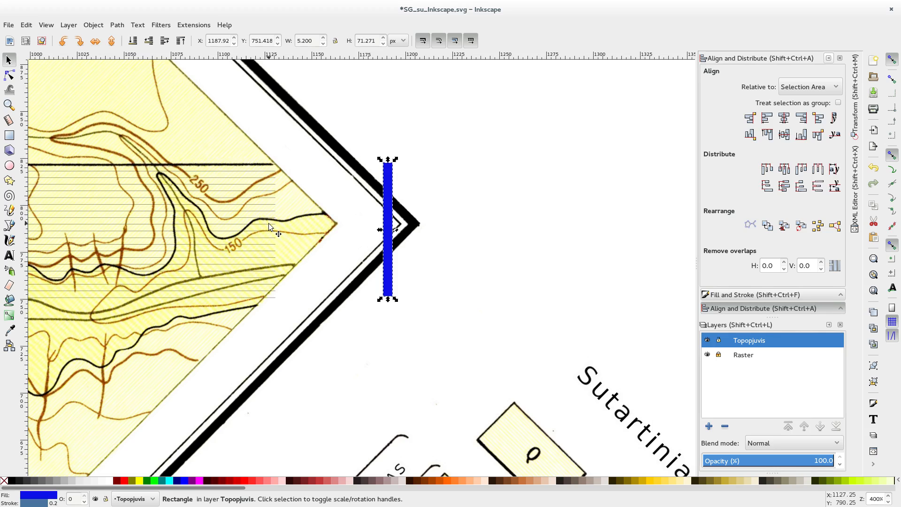
# Step: Rename the Topopjuvis layer to Izohipses
pyautogui.rightClick(742, 345)
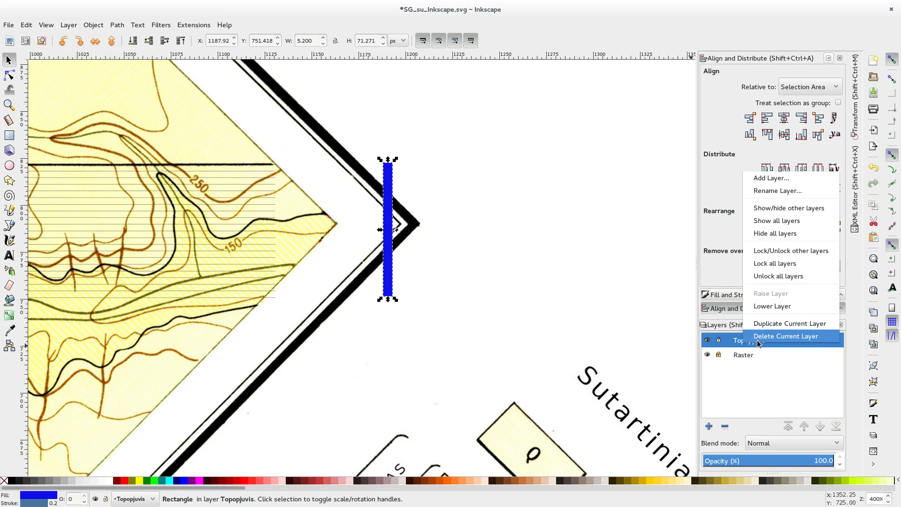
pyautogui.click(777, 191)
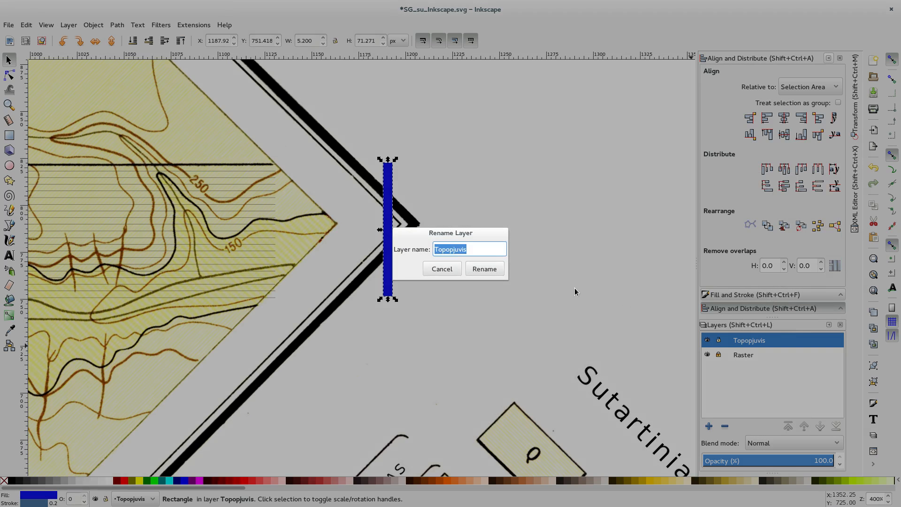
pyautogui.write('Izohipses')
pyautogui.press('Return')
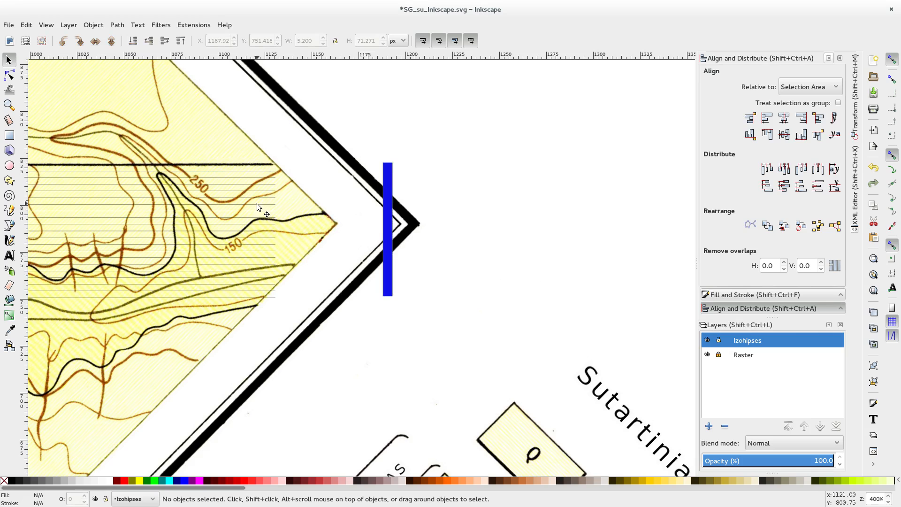
# Step: Add a new layer named Izohipses 1 above the Izohipses layer
pyautogui.scroll(1, 278, 221)
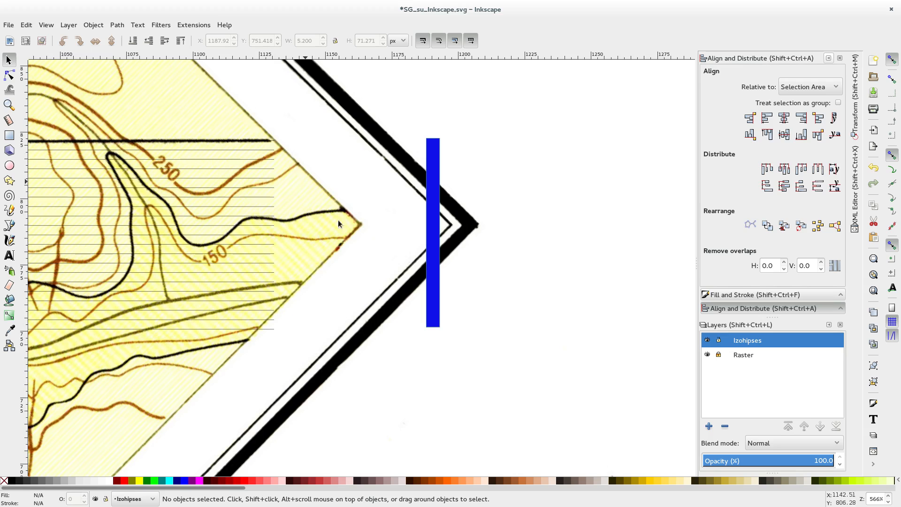
pyautogui.click(709, 426)
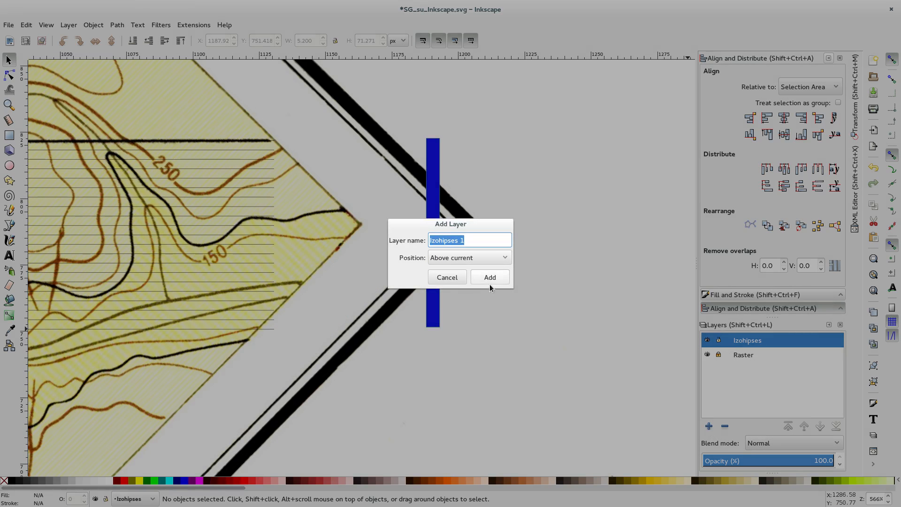
pyautogui.click(490, 277)
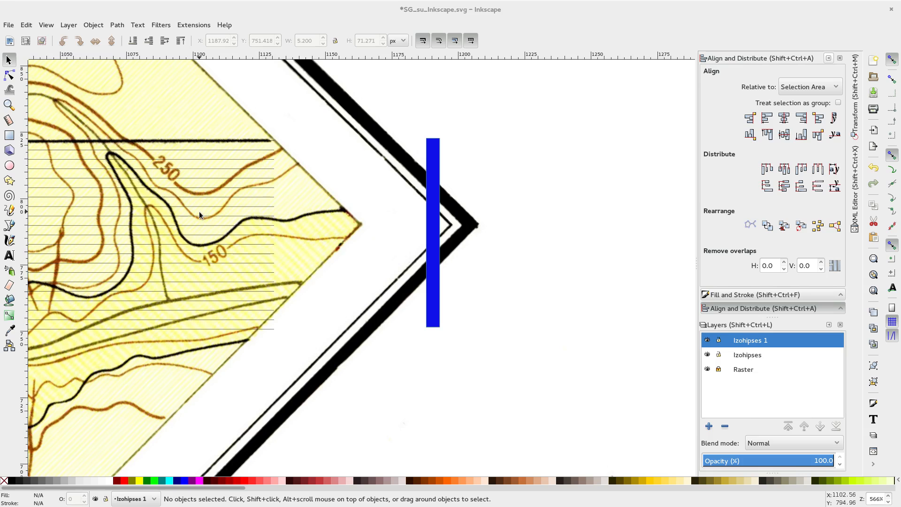
# Step: With the Text tool active, set the spacing between letters to 0 px
pyautogui.keyDown('ctrl'); pyautogui.scroll(-2, 195, 212); pyautogui.keyUp('ctrl')
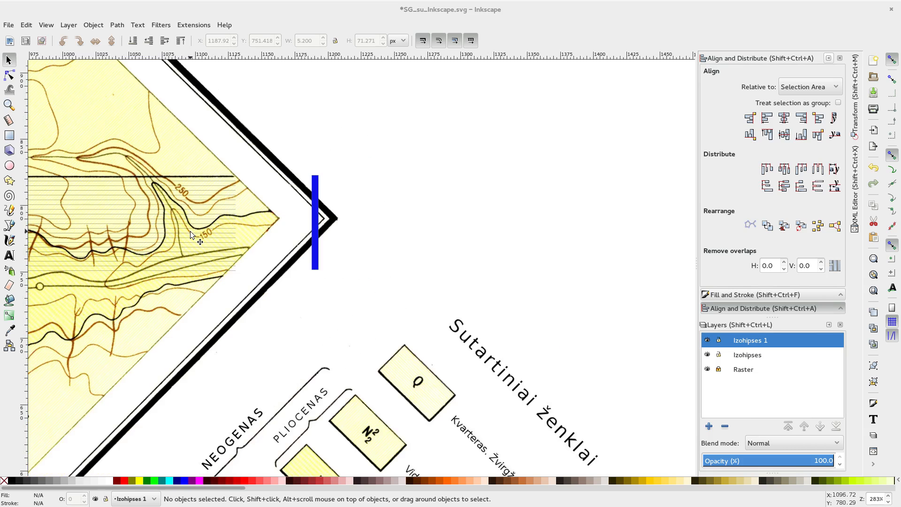
pyautogui.keyDown('ctrl'); pyautogui.scroll(3, 190, 231); pyautogui.keyUp('ctrl')
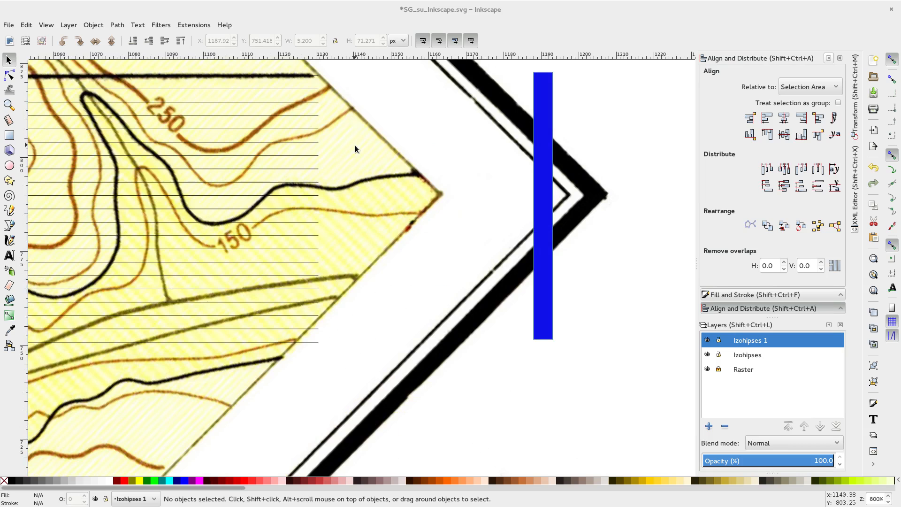
pyautogui.moveTo(344, 107); pyautogui.dragTo(339, 210)
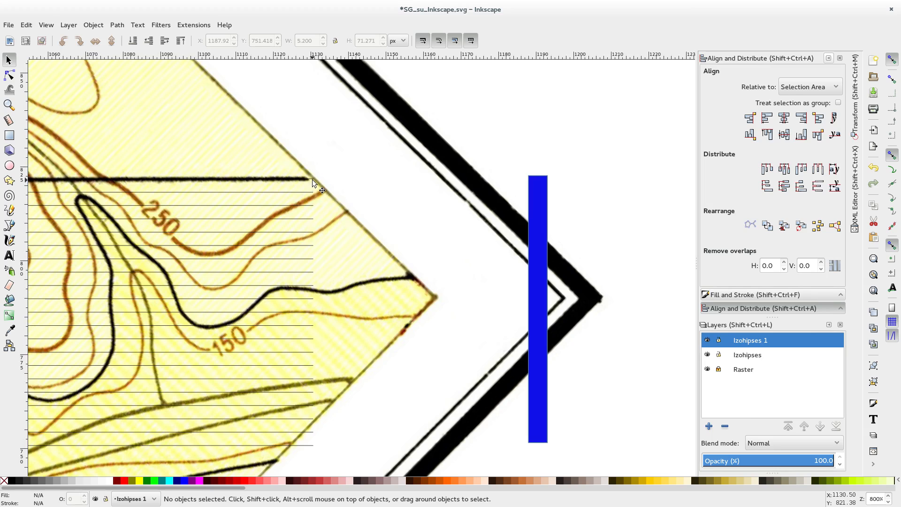
pyautogui.click(9, 256)
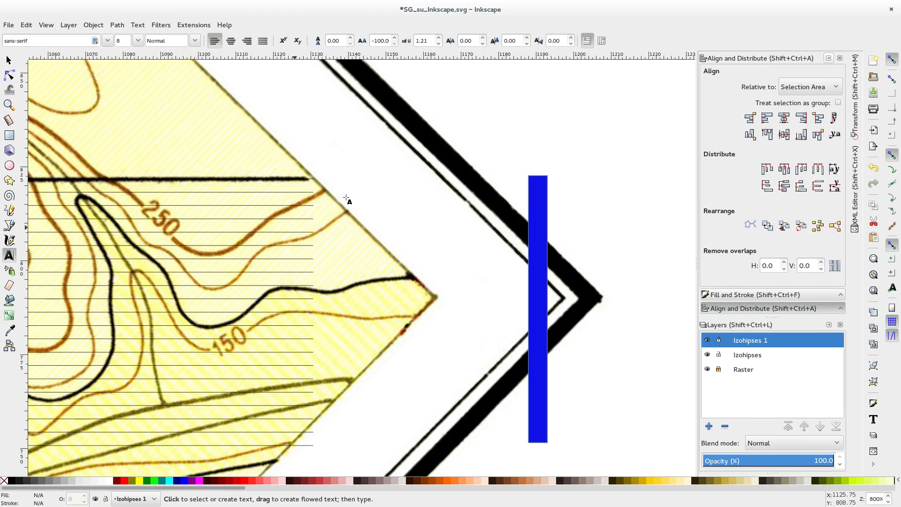
pyautogui.click(377, 42)
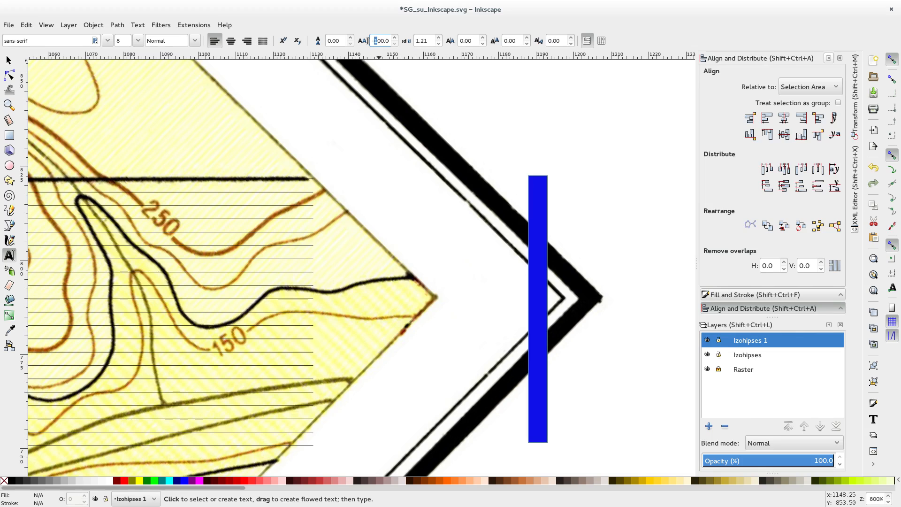
pyautogui.press('Return')
pyautogui.moveTo(429, 44); pyautogui.dragTo(395, 31)
pyautogui.write('0')
pyautogui.press('Return')
# Step: Examine the elevation lines westward across the map and follow them back to their eastern ends
pyautogui.keyDown('ctrl'); pyautogui.scroll(-2, 245, 307); pyautogui.keyUp('ctrl')
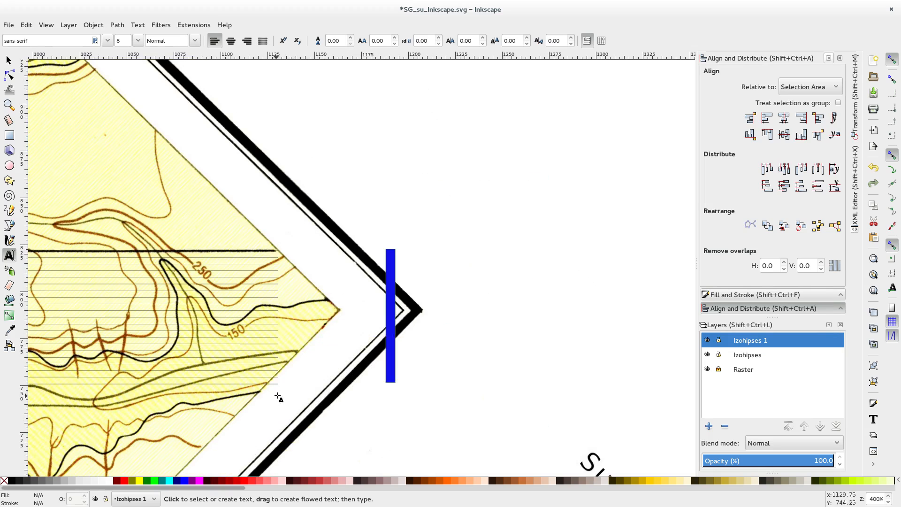
pyautogui.hscroll(-15, 273, 348)
pyautogui.scroll(-2, 273, 348)
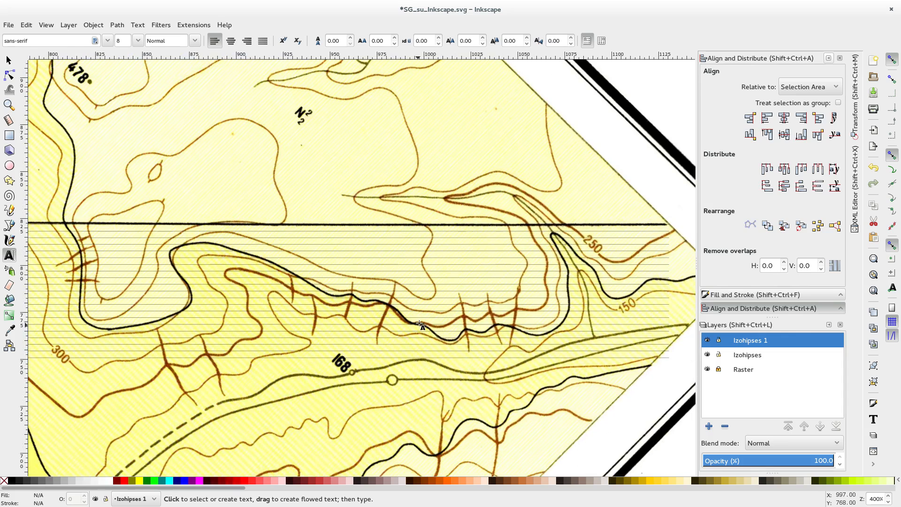
pyautogui.hscroll(8, 578, 293)
pyautogui.scroll(-1, 578, 293)
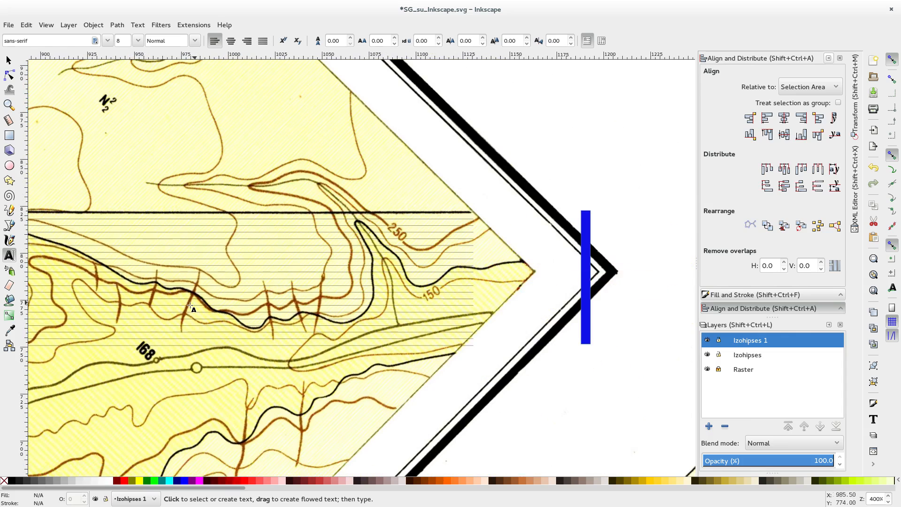
pyautogui.hscroll(-15, 191, 308)
pyautogui.scroll(-1, 191, 308)
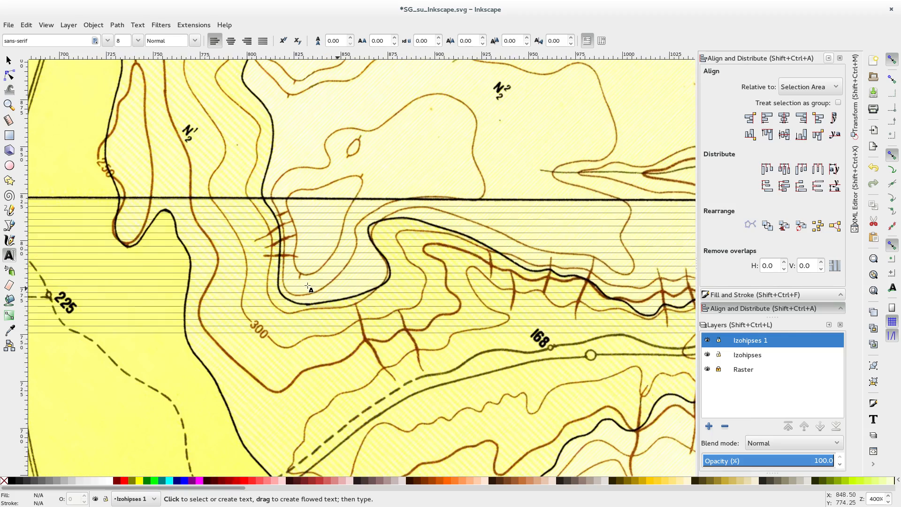
pyautogui.scroll(4, 267, 283)
pyautogui.hscroll(-15, 266, 283)
pyautogui.moveTo(277, 376); pyautogui.dragTo(438, 216)
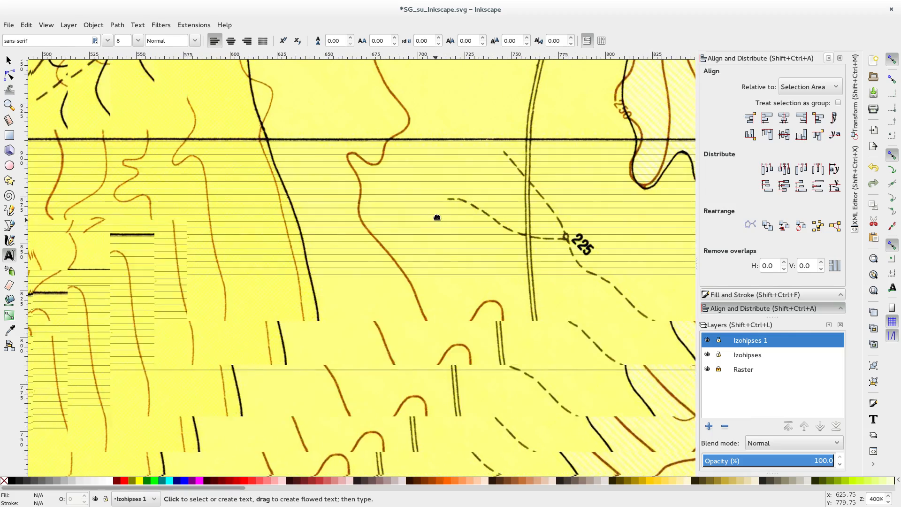
pyautogui.scroll(-2, 430, 220)
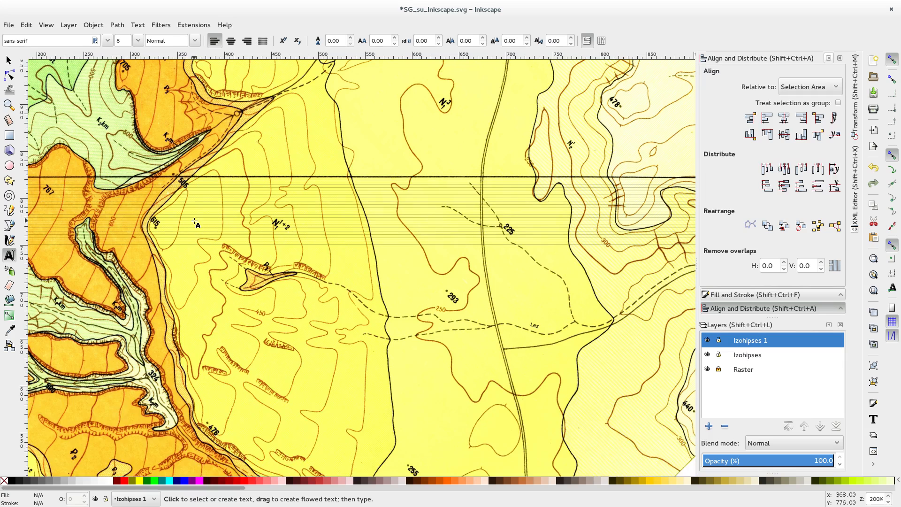
pyautogui.scroll(2, 194, 222)
pyautogui.hscroll(-11, 195, 221)
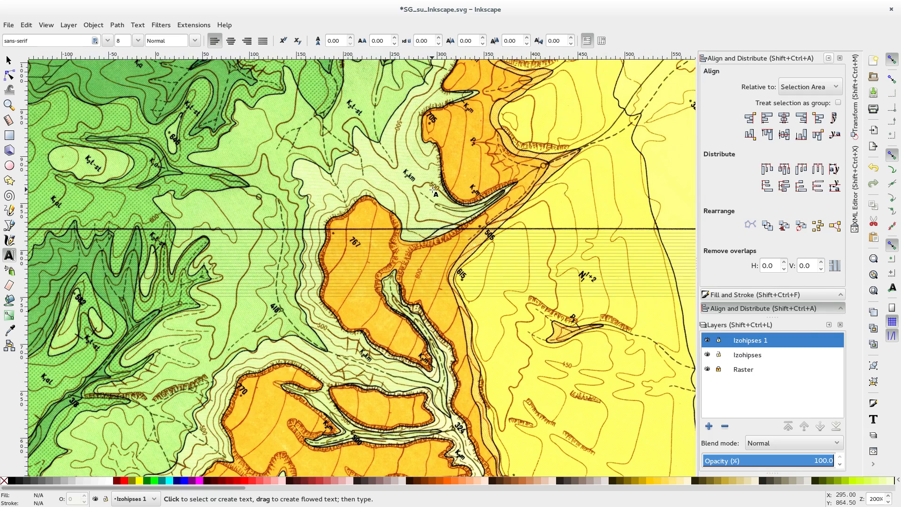
pyautogui.moveTo(327, 260); pyautogui.dragTo(102, 258)
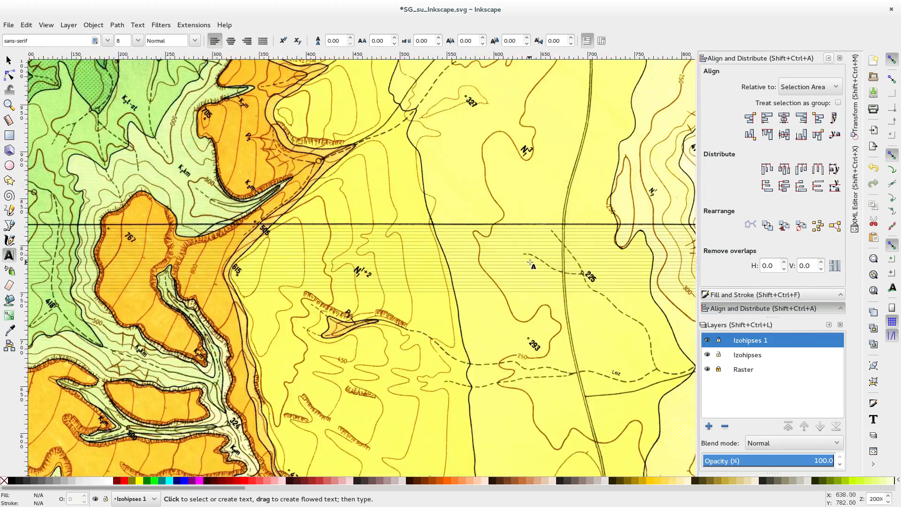
pyautogui.moveTo(531, 264); pyautogui.dragTo(79, 254)
pyautogui.scroll(3, 409, 248)
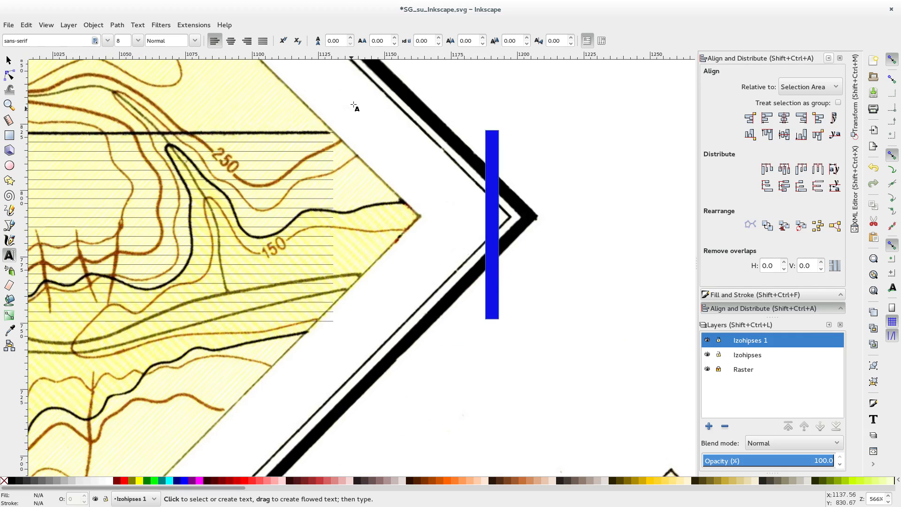
# Step: Add a 0 text label at font size 3 beside the lowest elevation line's eastern end, vertically centred on the line
pyautogui.doubleClick(122, 40)
pyautogui.write('3')
pyautogui.press('Return')
pyautogui.scroll(3, 320, 327)
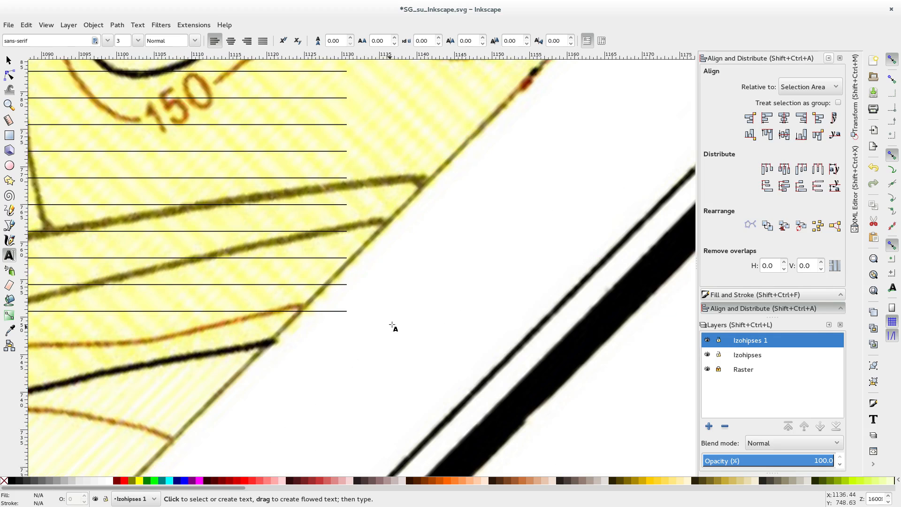
pyautogui.click(360, 313)
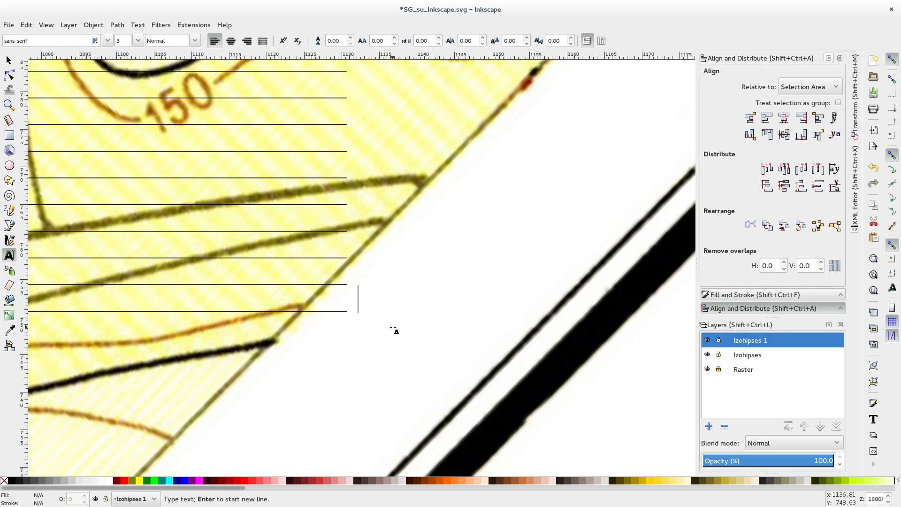
pyautogui.write('0')
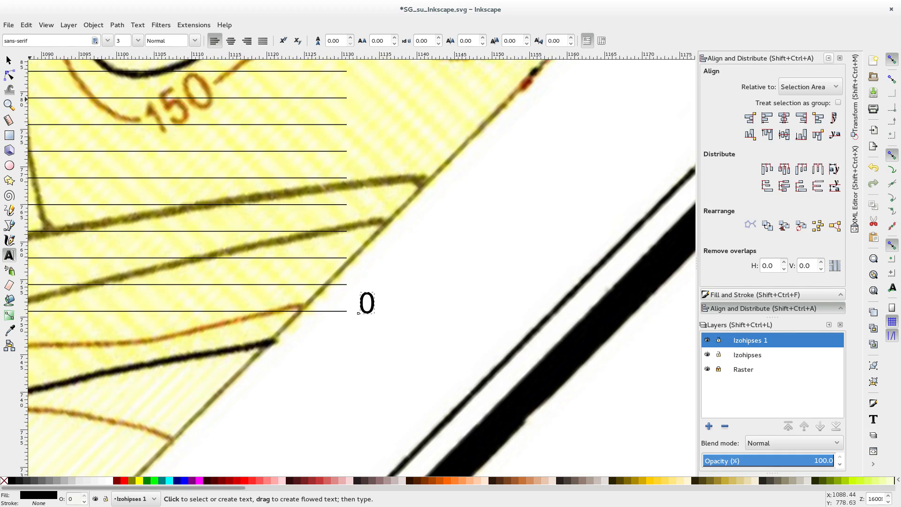
pyautogui.click(9, 60)
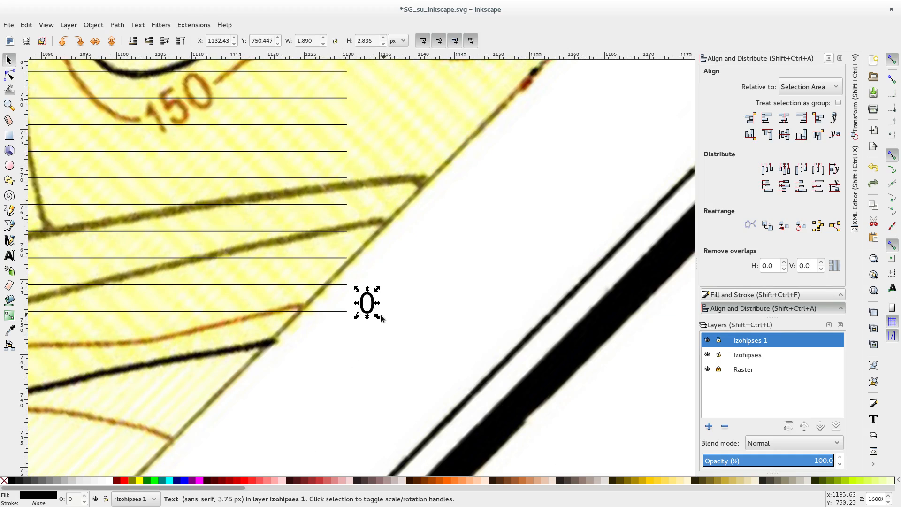
pyautogui.moveTo(371, 318); pyautogui.dragTo(369, 329)
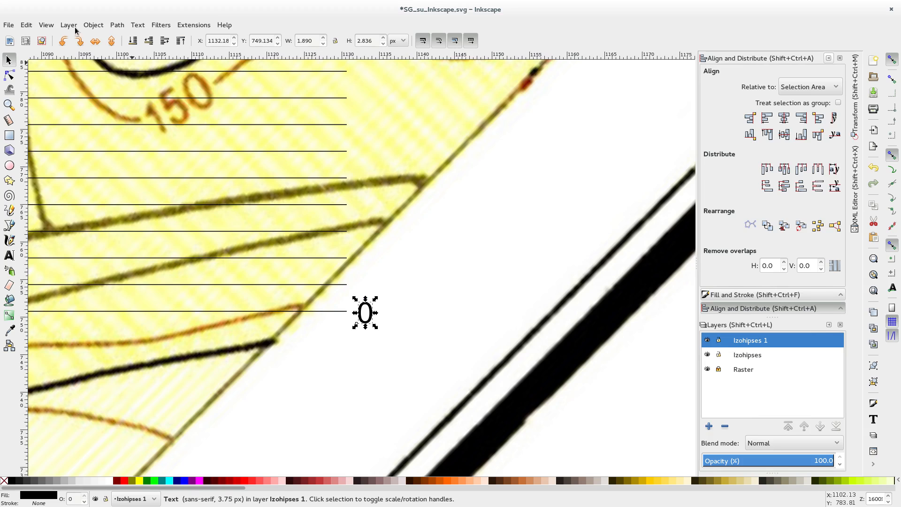
# Step: Duplicate the 0 label, place the copy beside the second line above the lowest one, and change its text to 100
pyautogui.click(32, 26)
pyautogui.click(42, 178)
pyautogui.moveTo(371, 323); pyautogui.dragTo(371, 270)
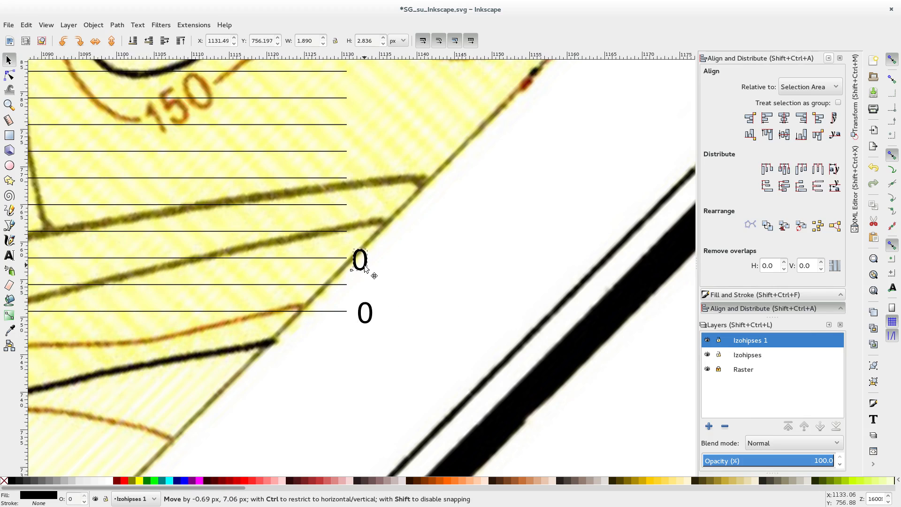
pyautogui.doubleClick(370, 270)
pyautogui.press('BackSpace')
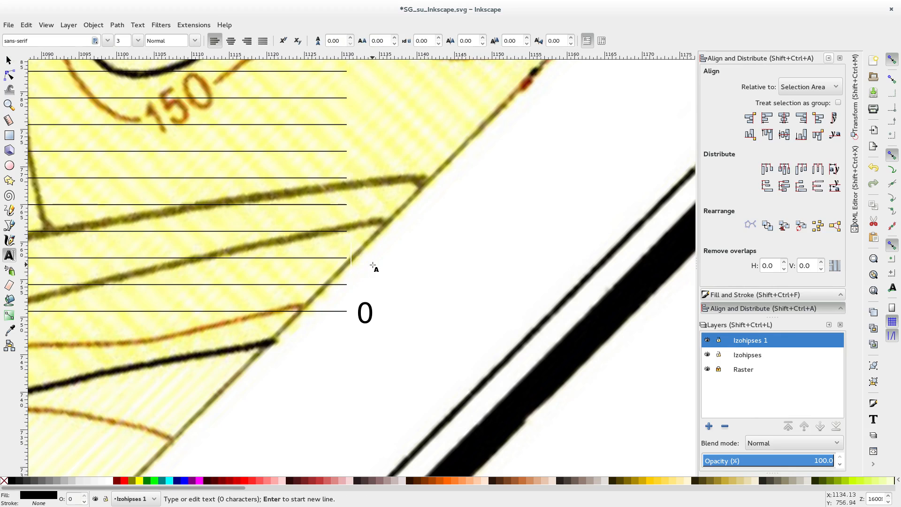
pyautogui.write('100')
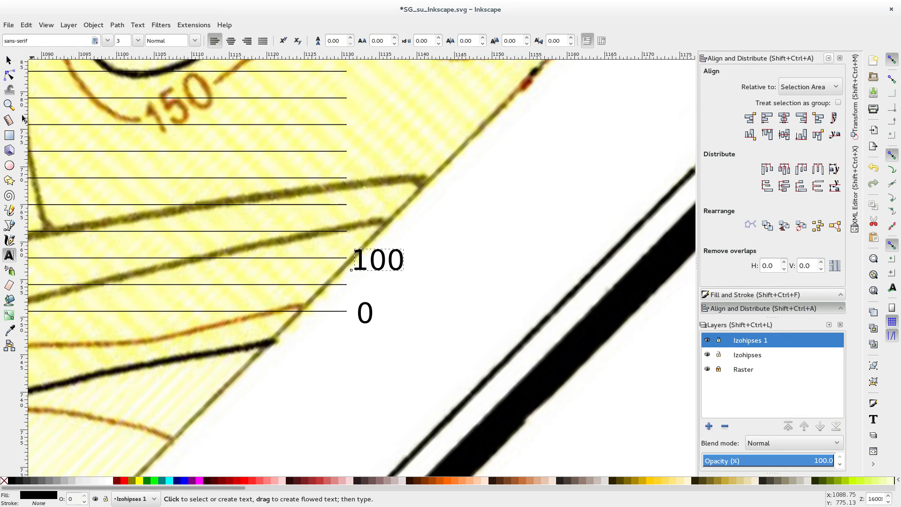
pyautogui.click(8, 60)
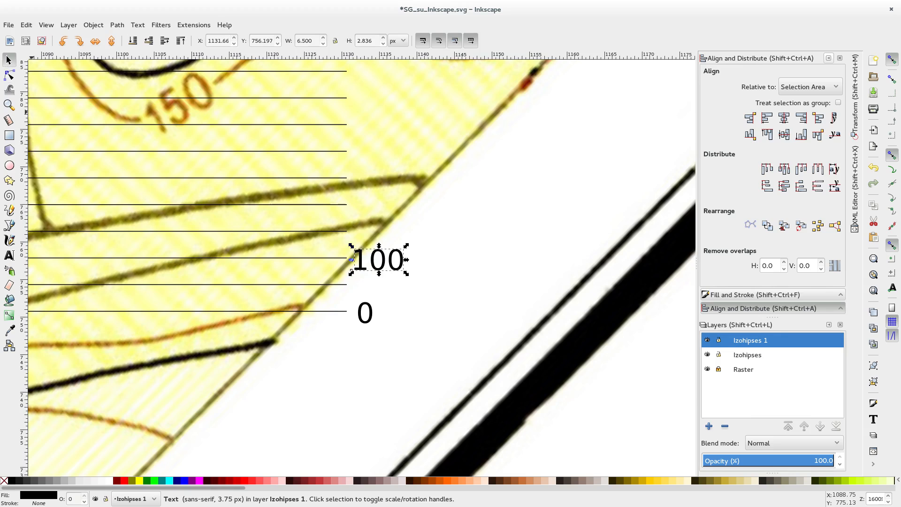
# Step: Select all the elevation labels from 0 to 1000 and align their left sides
pyautogui.keyDown('ctrl'); pyautogui.scroll(-2, 403, 266); pyautogui.keyUp('ctrl')
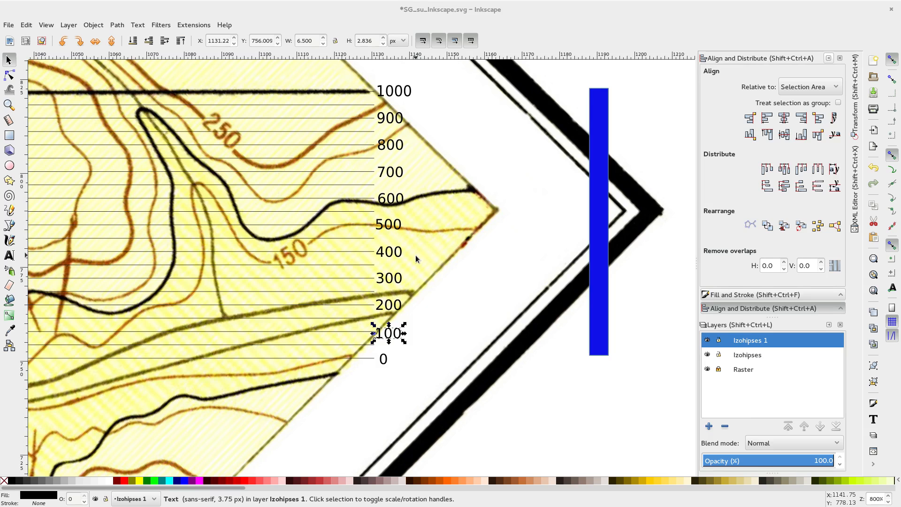
pyautogui.keyDown('ctrl'); pyautogui.scroll(-1, 441, 308); pyautogui.keyUp('ctrl')
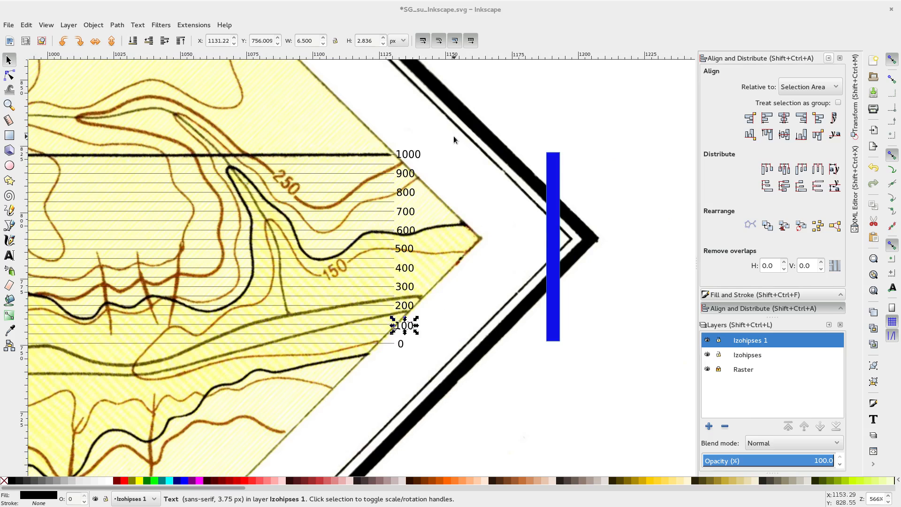
pyautogui.moveTo(453, 136); pyautogui.dragTo(400, 364)
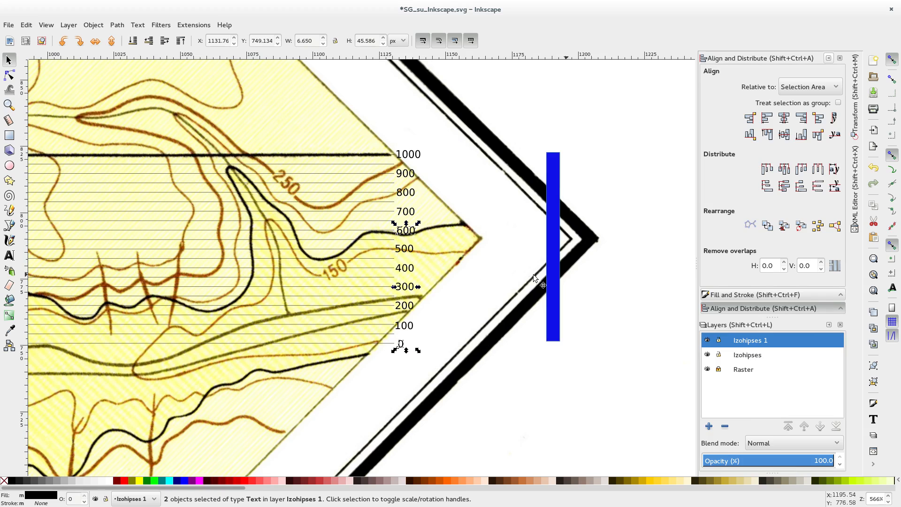
pyautogui.click(481, 214)
pyautogui.moveTo(479, 98); pyautogui.dragTo(372, 381)
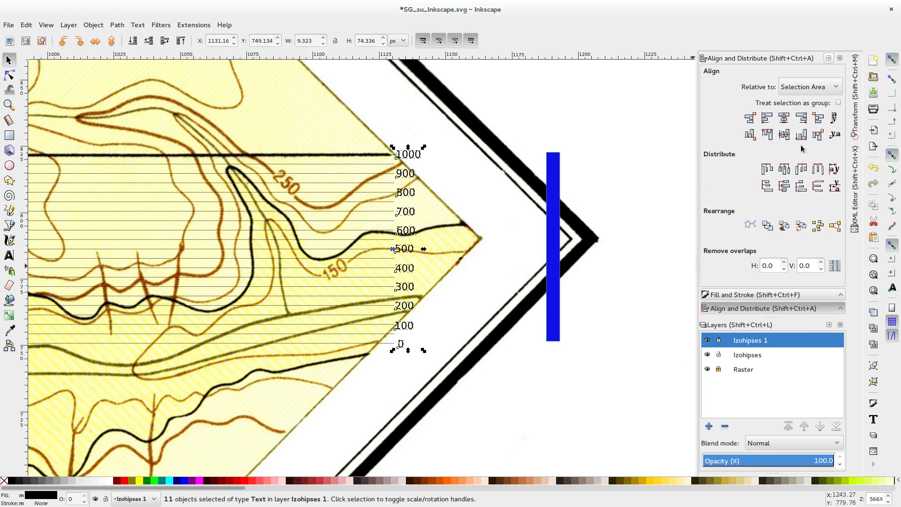
pyautogui.click(801, 119)
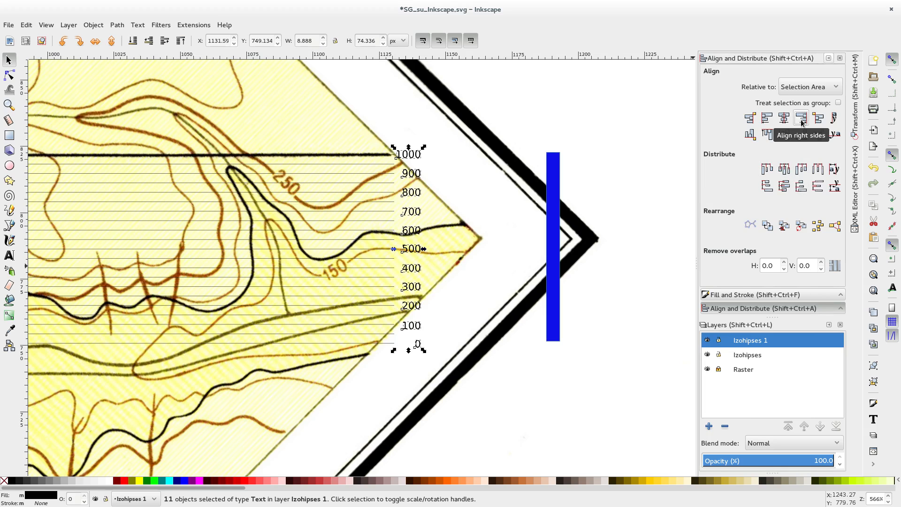
pyautogui.click(766, 117)
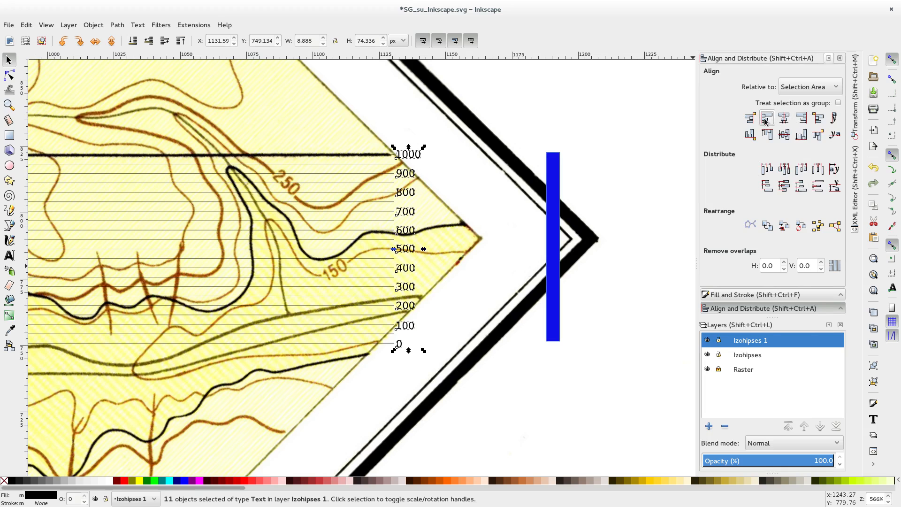
# Step: Deselect the elevation labels and make the Izohipses layer active
pyautogui.click(465, 209)
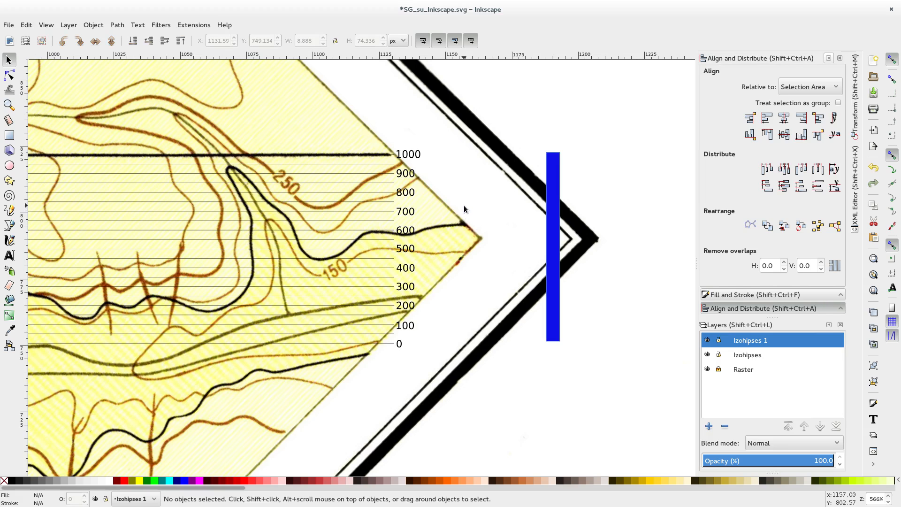
pyautogui.keyDown('ctrl'); pyautogui.scroll(2, 464, 208); pyautogui.keyUp('ctrl')
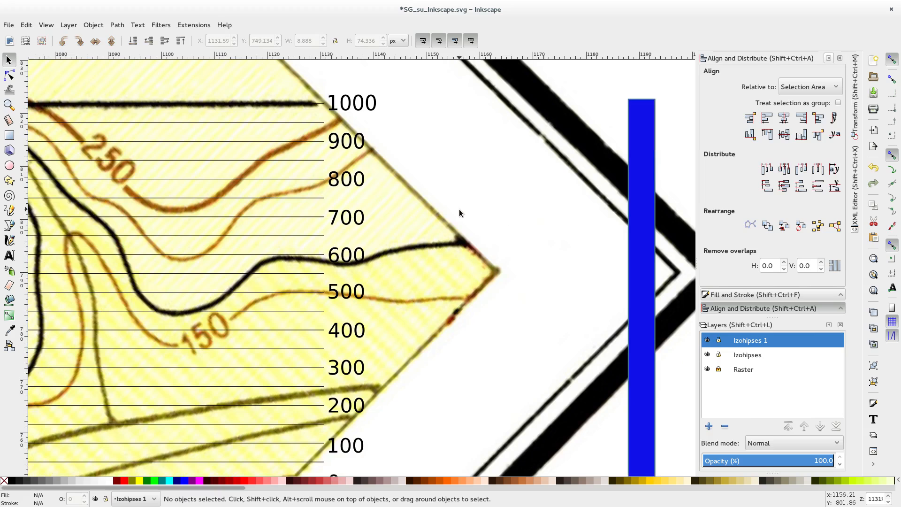
pyautogui.click(745, 357)
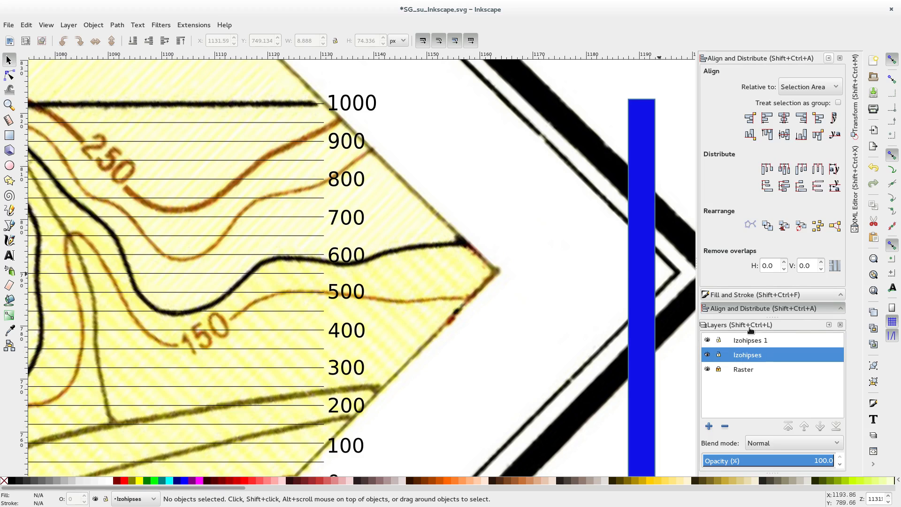
# Step: Ungroup the elevation lines on the Izohipses layer and deselect them
pyautogui.click(311, 178)
pyautogui.rightClick(311, 179)
pyautogui.click(353, 419)
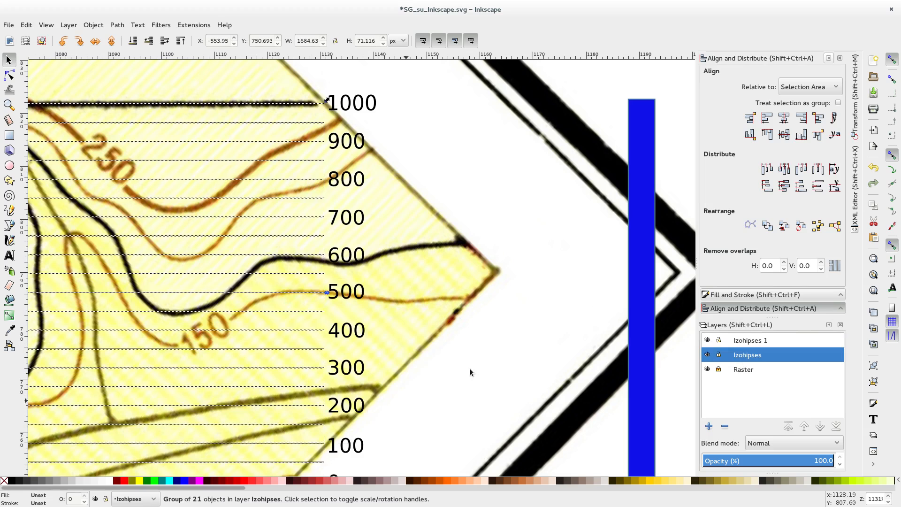
pyautogui.click(422, 231)
# Step: Give the ten intermediate elevation lines, halfway between the labelled ones, a short-dashed stroke, and deselect them
pyautogui.click(286, 123)
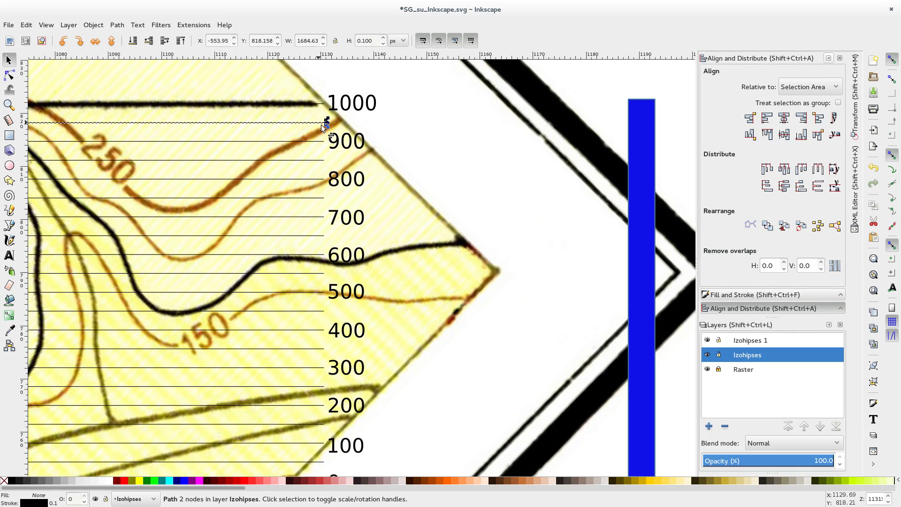
pyautogui.keyDown('shift'); pyautogui.click(316, 160); pyautogui.keyUp('shift')
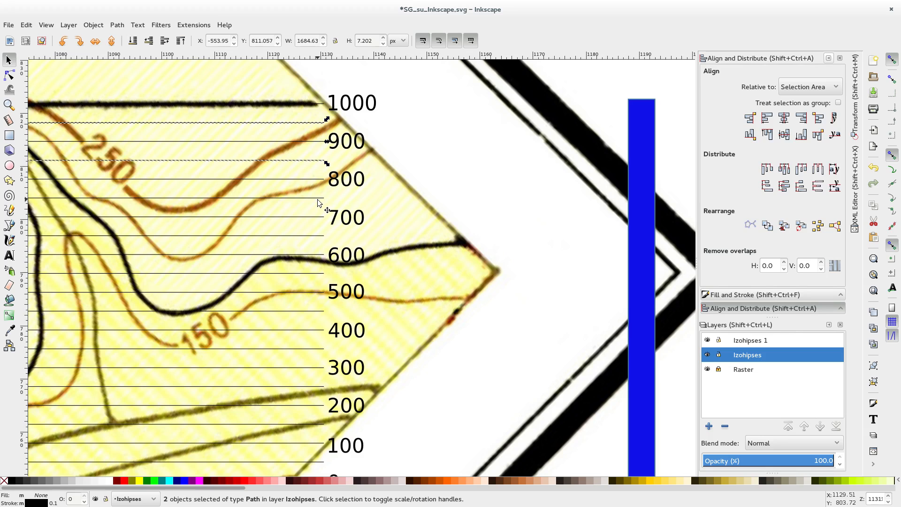
pyautogui.keyDown('shift'); pyautogui.click(317, 198); pyautogui.keyUp('shift')
pyautogui.keyDown('shift'); pyautogui.click(320, 235); pyautogui.keyUp('shift')
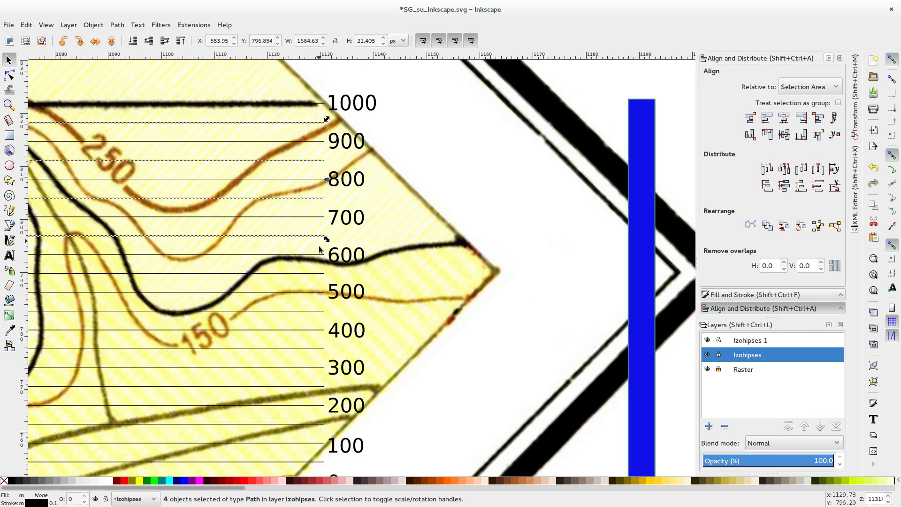
pyautogui.keyDown('shift'); pyautogui.click(319, 274); pyautogui.keyUp('shift')
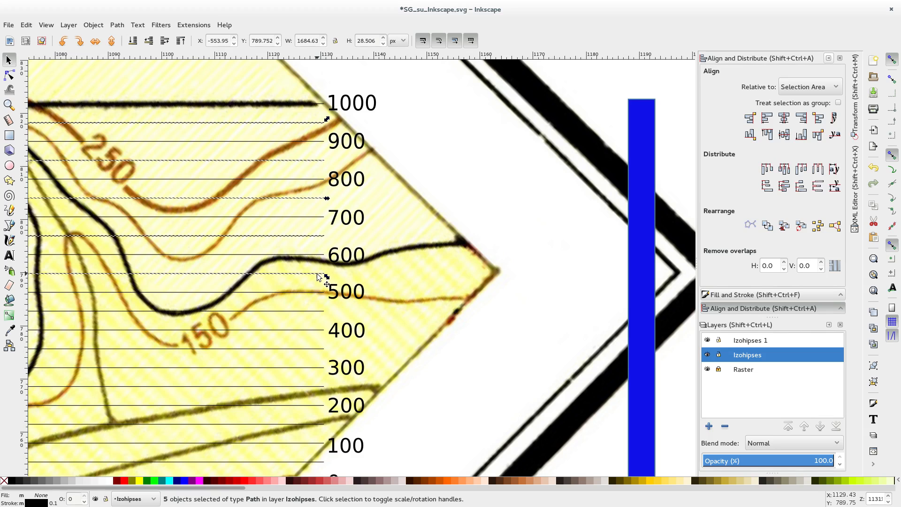
pyautogui.keyDown('shift'); pyautogui.click(315, 311); pyautogui.keyUp('shift')
pyautogui.keyDown('shift'); pyautogui.click(316, 348); pyautogui.keyUp('shift')
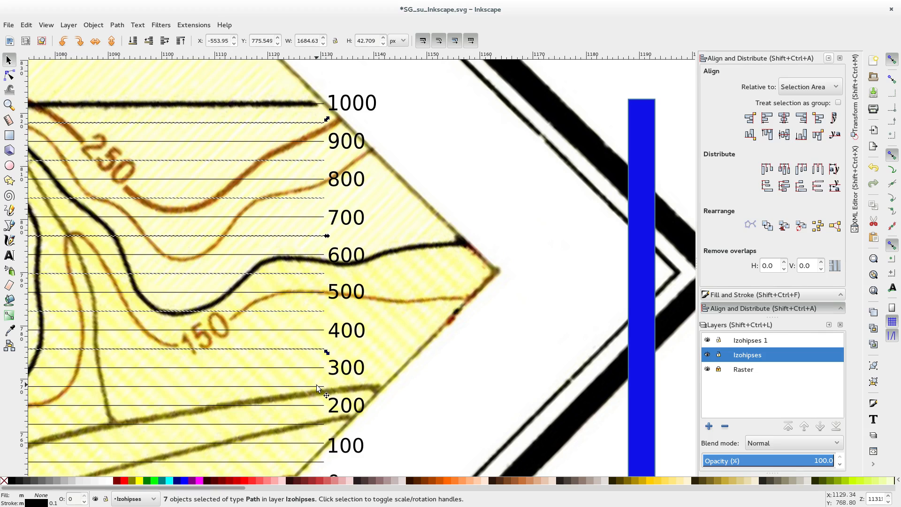
pyautogui.keyDown('shift'); pyautogui.click(317, 385); pyautogui.keyUp('shift')
pyautogui.scroll(-10, 387, 393)
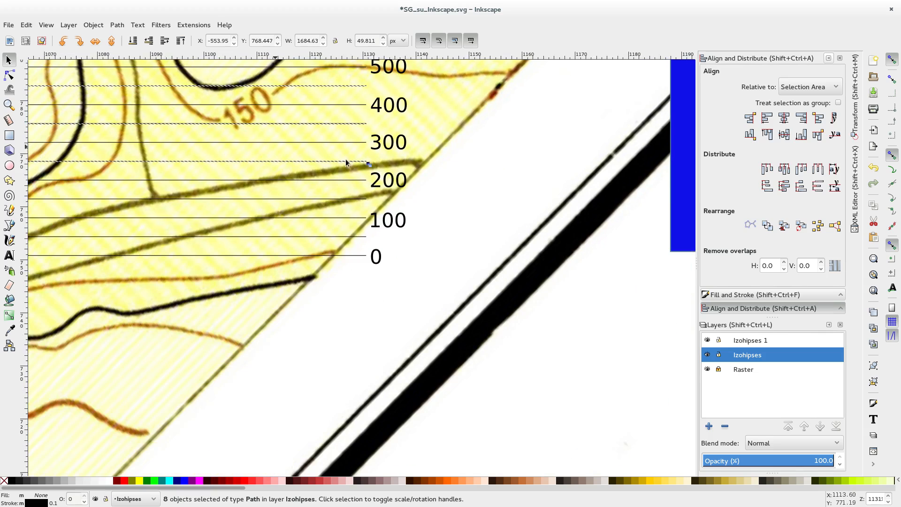
pyautogui.keyDown('shift'); pyautogui.click(357, 199); pyautogui.keyUp('shift')
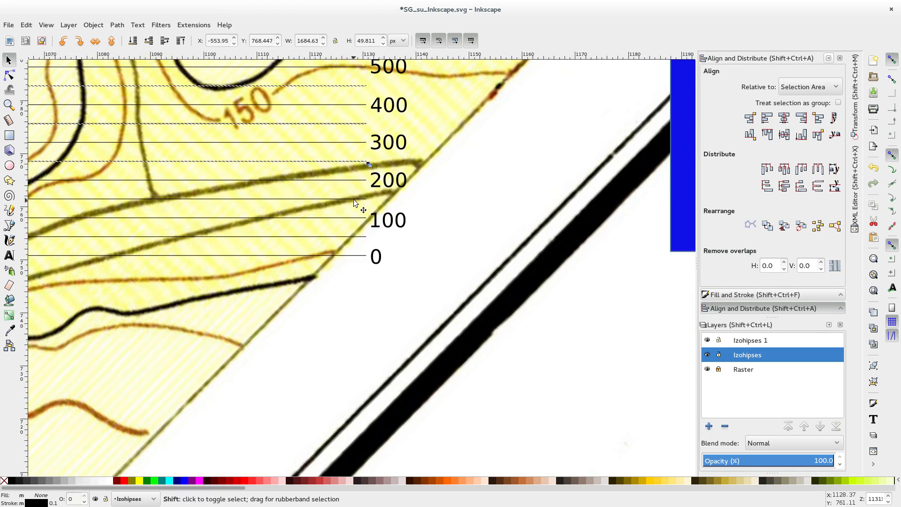
pyautogui.keyDown('shift'); pyautogui.click(361, 236); pyautogui.keyUp('shift')
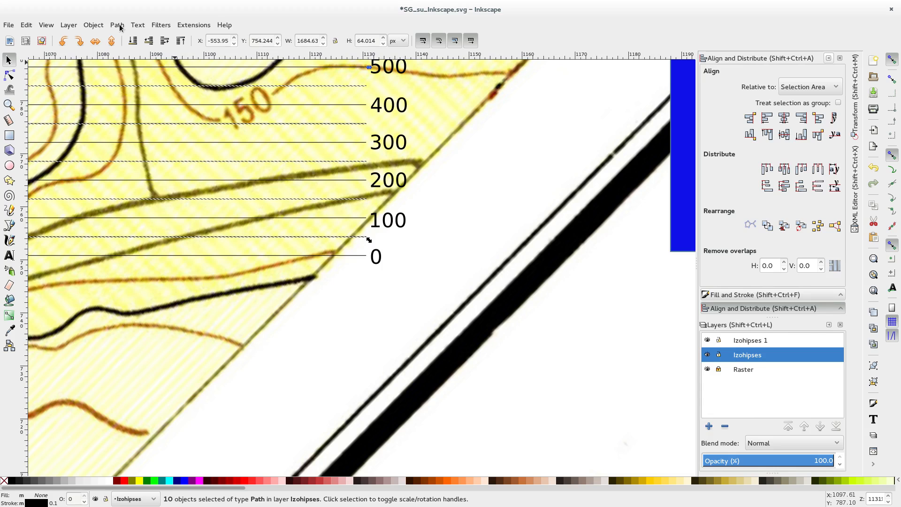
pyautogui.click(95, 26)
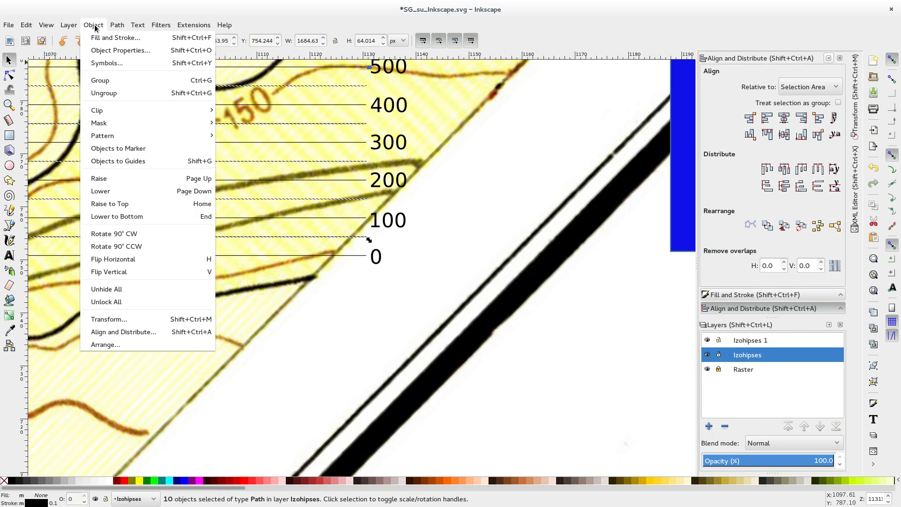
pyautogui.click(116, 38)
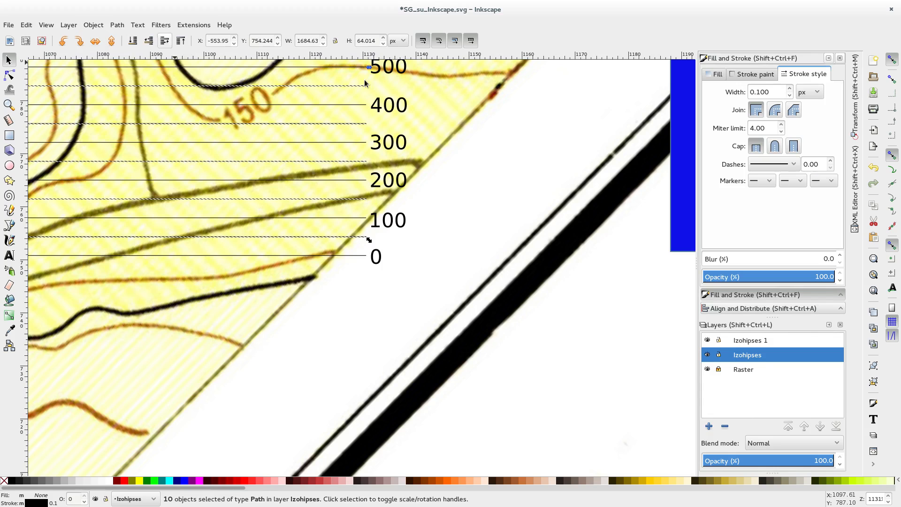
pyautogui.click(763, 164)
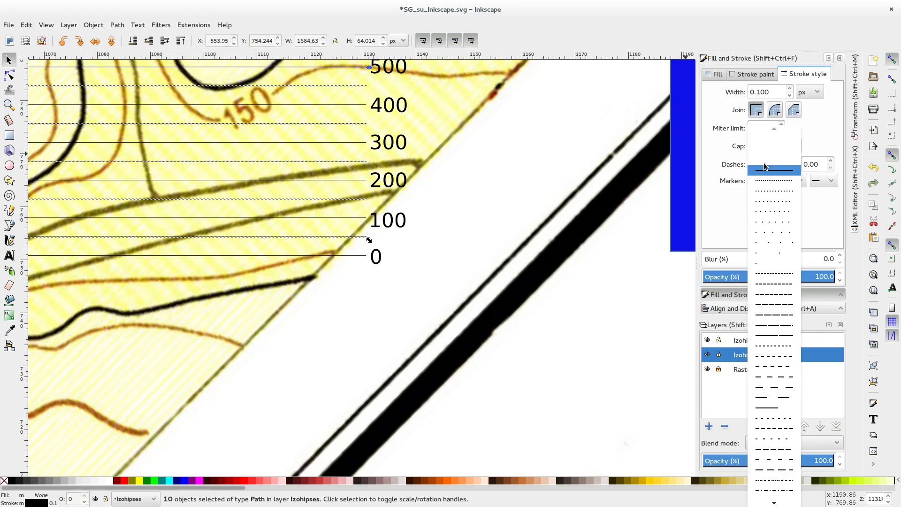
pyautogui.click(770, 276)
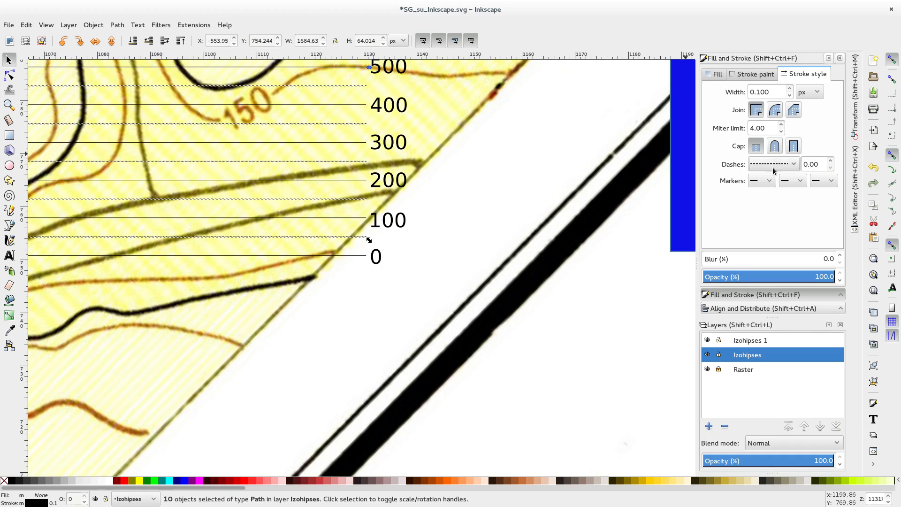
pyautogui.click(486, 241)
pyautogui.scroll(2, 309, 242)
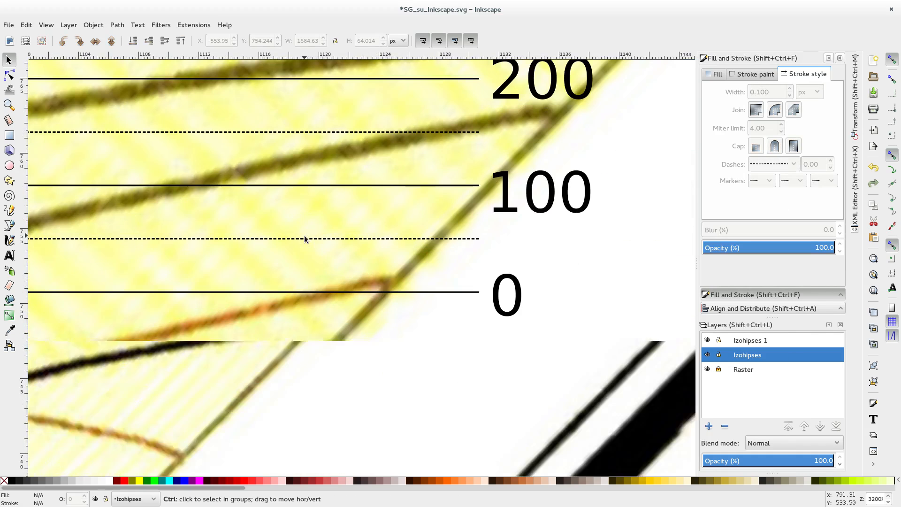
pyautogui.scroll(-1, 319, 244)
pyautogui.scroll(6, 362, 196)
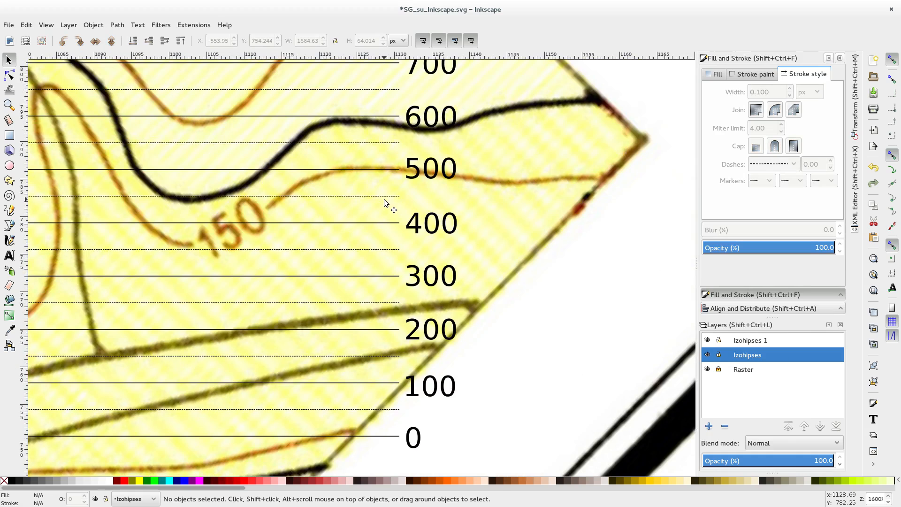
# Step: Set the stroke colour of the elevation line at the 500 label to pinkish red, RGBA ff004cff
pyautogui.click(383, 170)
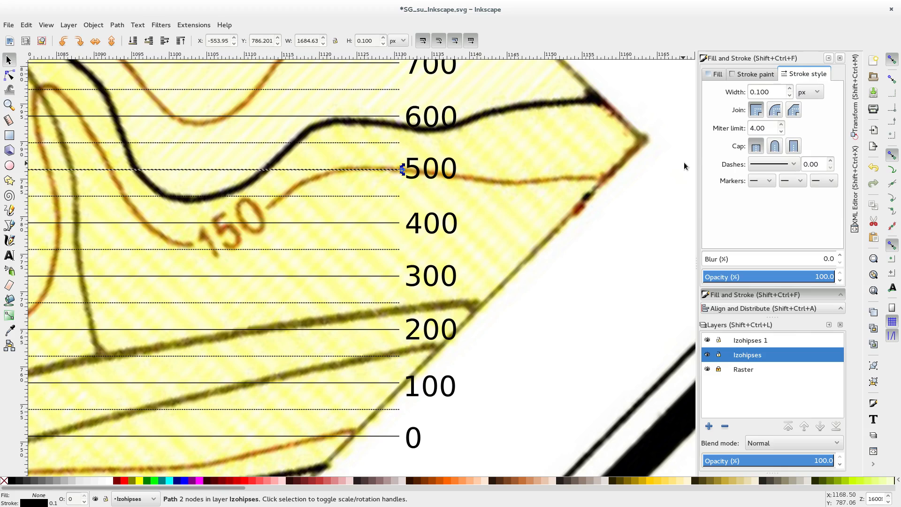
pyautogui.click(753, 76)
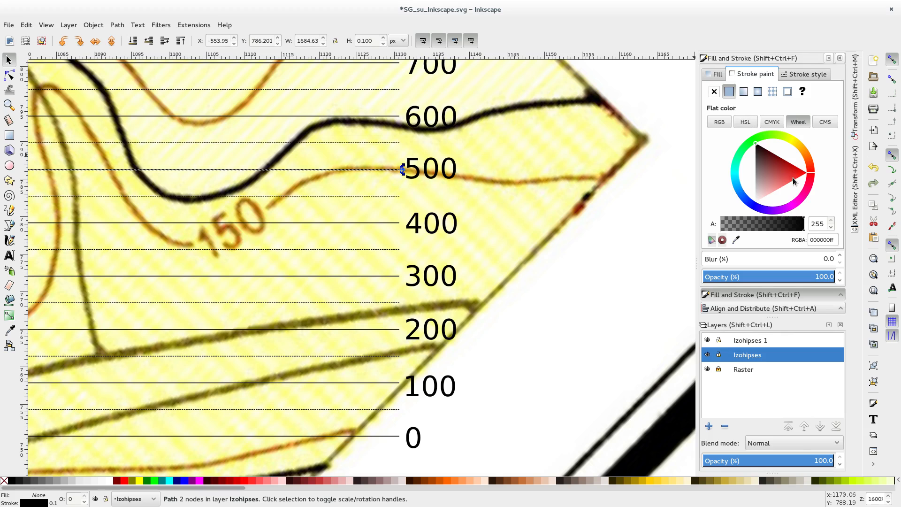
pyautogui.moveTo(816, 175)
pyautogui.mouseDown()
pyautogui.moveTo(789, 135)
pyautogui.moveTo(771, 144)
pyautogui.mouseUp()
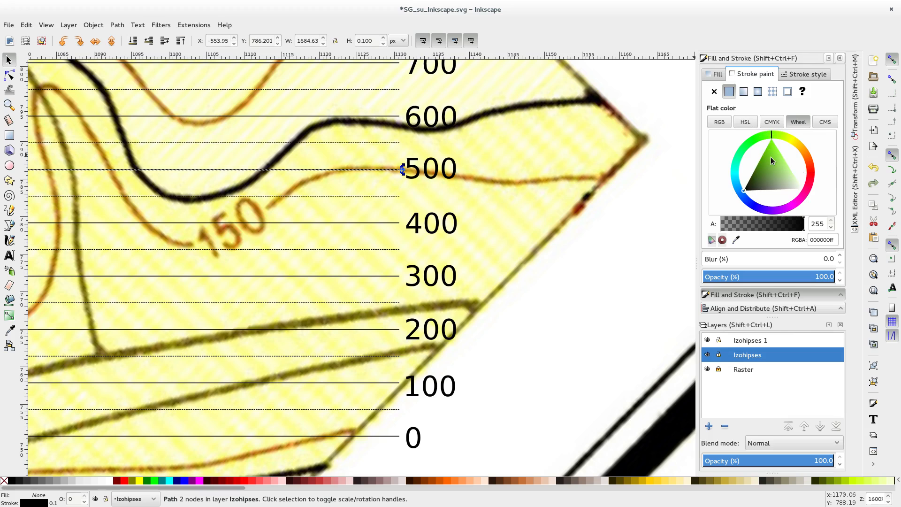
pyautogui.moveTo(773, 140)
pyautogui.mouseDown()
pyautogui.moveTo(802, 148)
pyautogui.moveTo(816, 187)
pyautogui.moveTo(807, 184)
pyautogui.mouseUp()
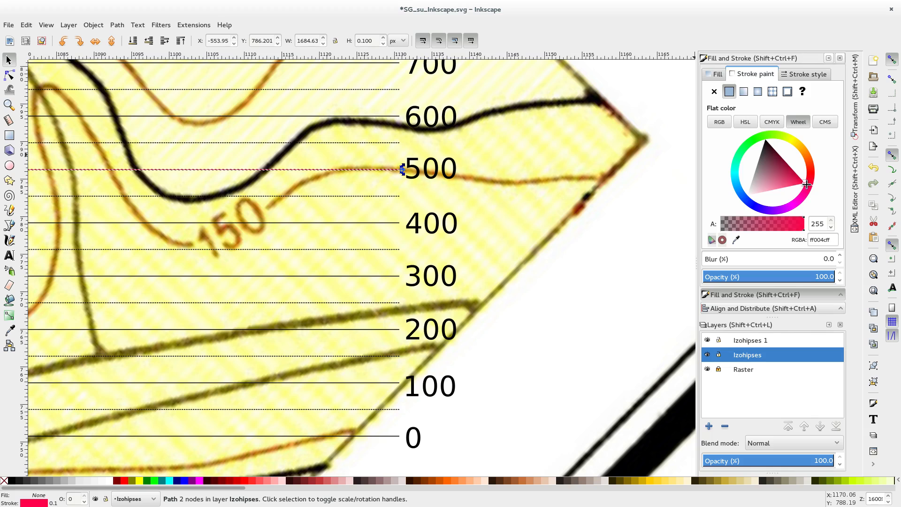
pyautogui.click(614, 207)
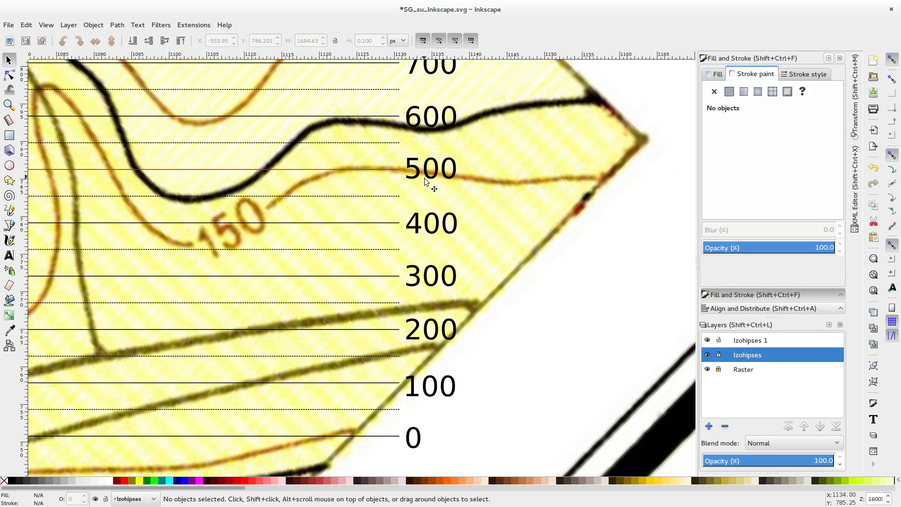
# Step: Lock the Izohipses layer and make the Izohipses 1 layer active
pyautogui.keyDown('ctrl'); pyautogui.scroll(-3, 432, 194); pyautogui.keyUp('ctrl')
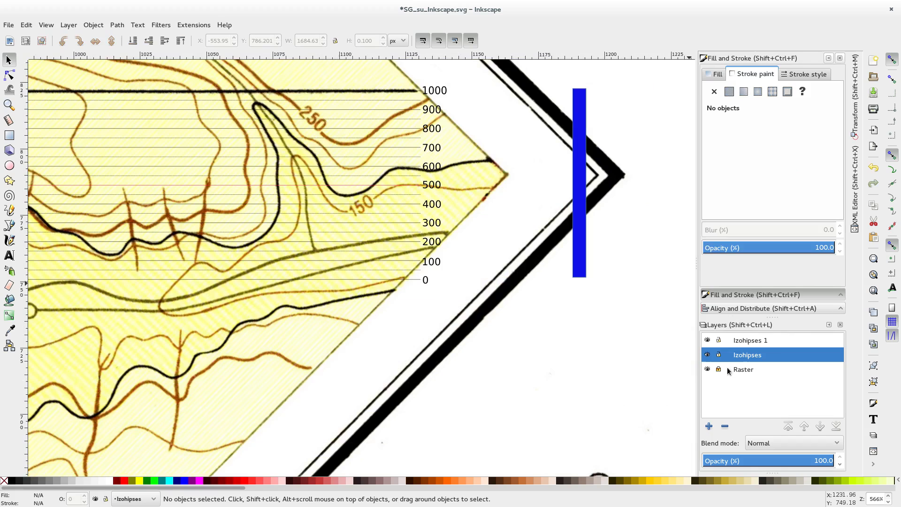
pyautogui.click(718, 355)
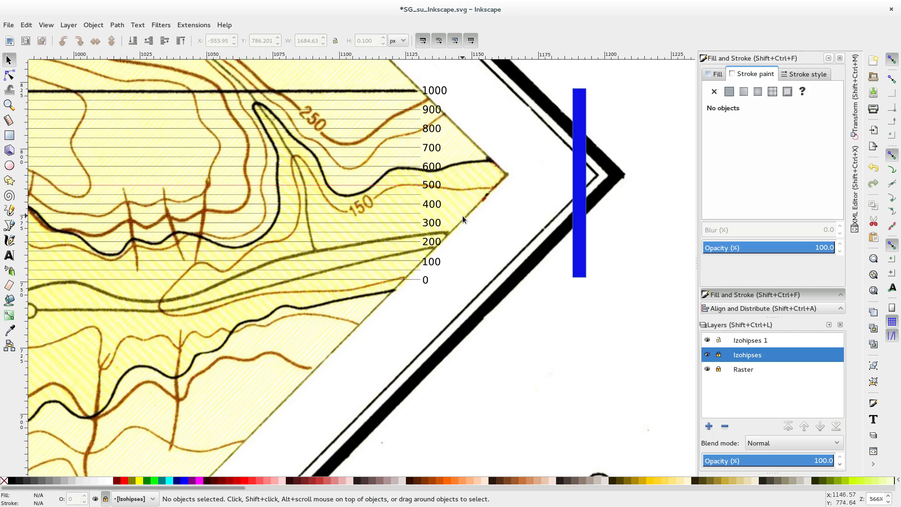
pyautogui.click(749, 340)
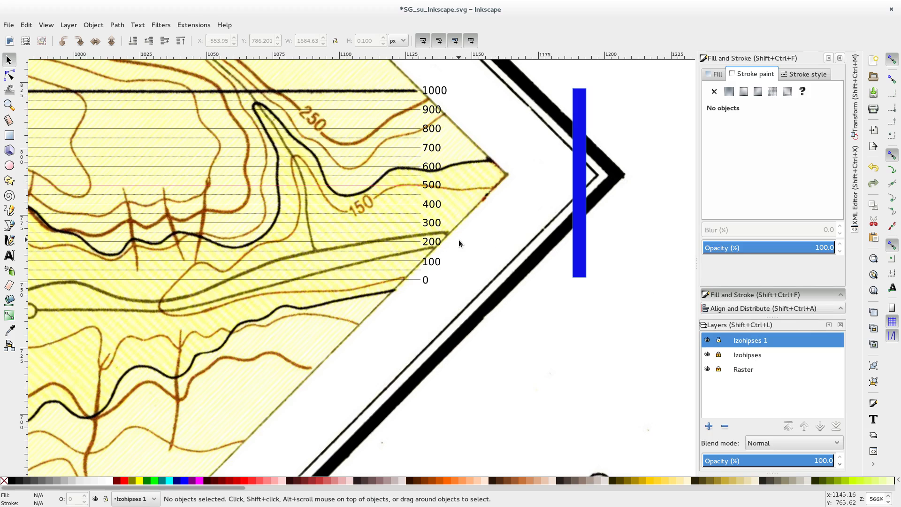
# Step: Draw a rectangle about 126 by 104 px over the elevation lines, extending past the top and bottom lines
pyautogui.scroll(-1, 414, 163)
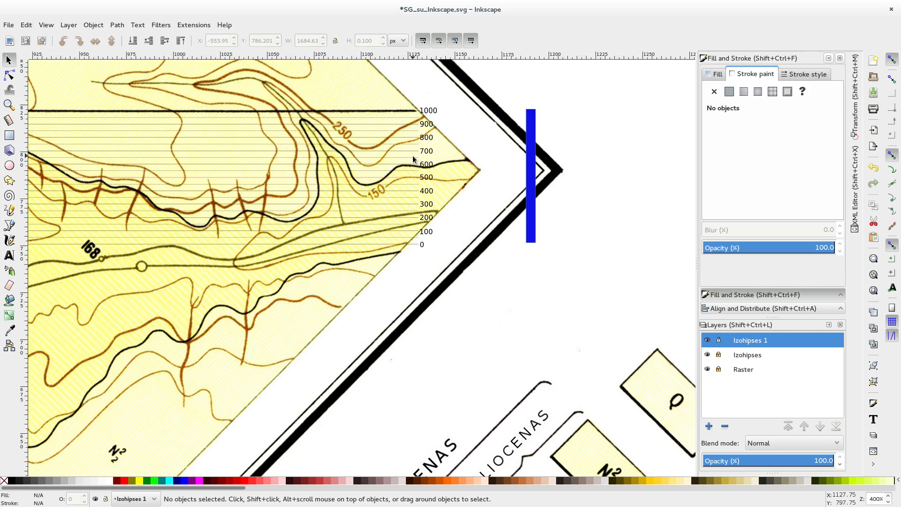
pyautogui.scroll(2, 424, 124)
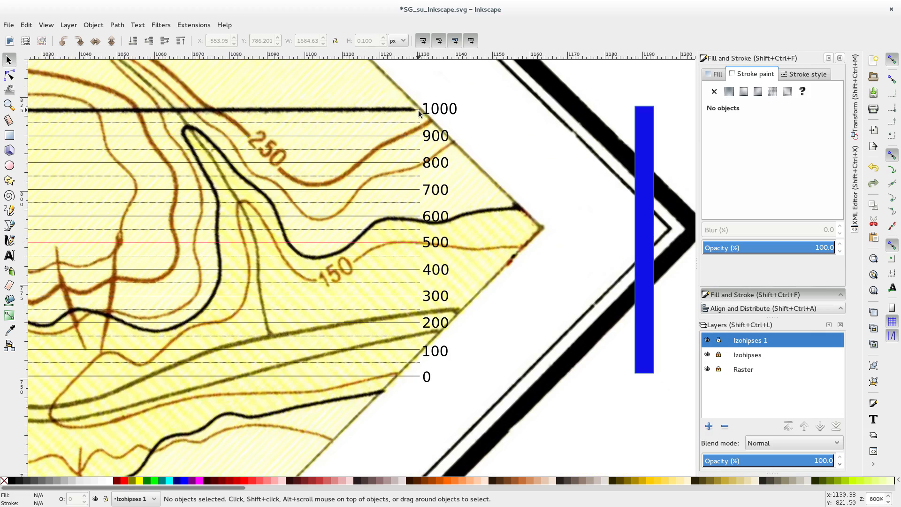
pyautogui.scroll(-1, 418, 109)
pyautogui.scroll(-2, 326, 144)
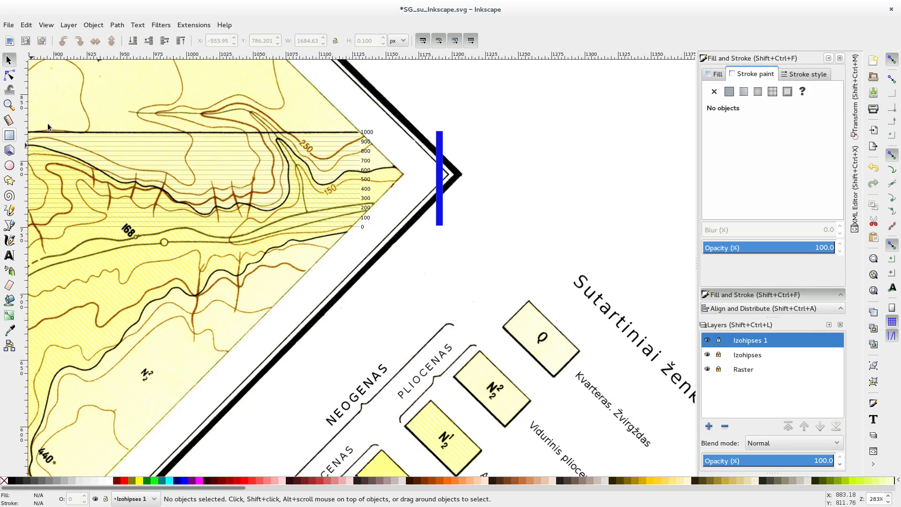
pyautogui.click(8, 135)
pyautogui.moveTo(156, 128); pyautogui.dragTo(324, 267)
pyautogui.click(9, 60)
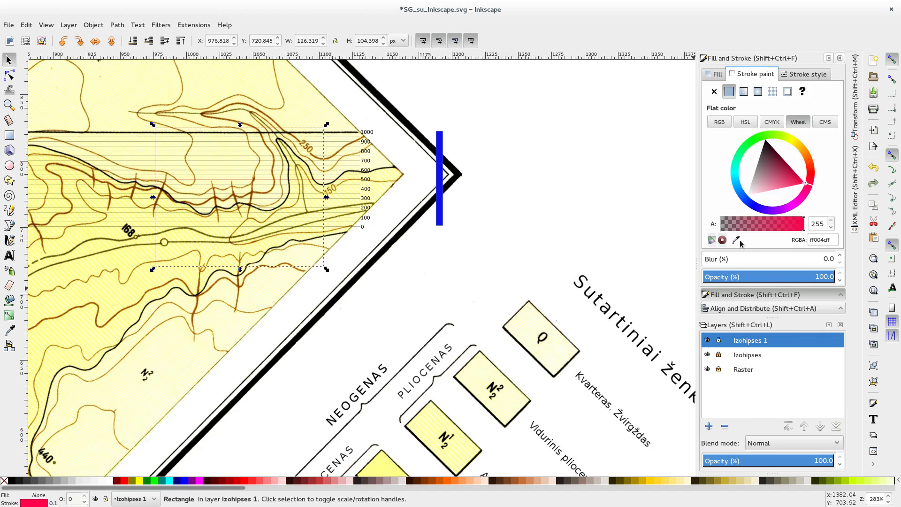
# Step: Change the rectangle's outline from dashed to a solid line and deselect it
pyautogui.click(808, 73)
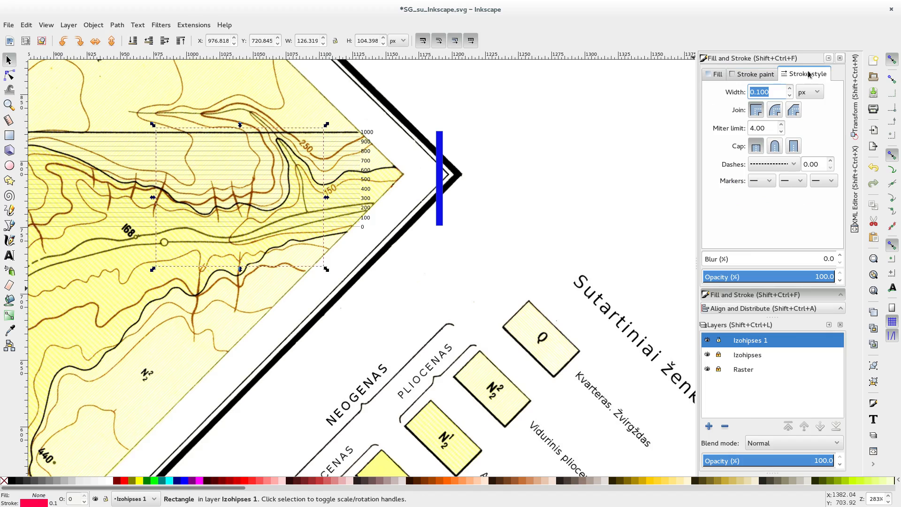
pyautogui.click(782, 164)
pyautogui.click(773, 60)
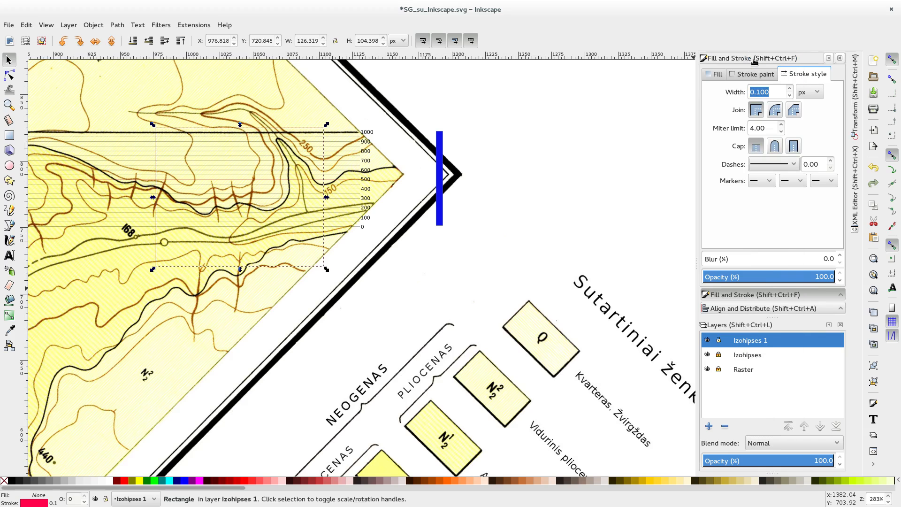
pyautogui.click(567, 142)
# Step: Set the rectangle's stroke colour to black, RGBA 000000ff, and deselect it
pyautogui.scroll(2, 316, 149)
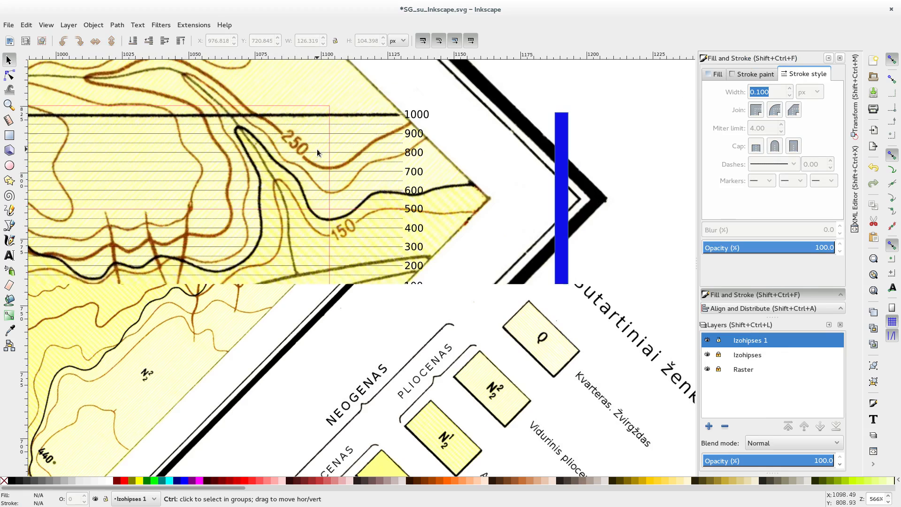
pyautogui.click(319, 109)
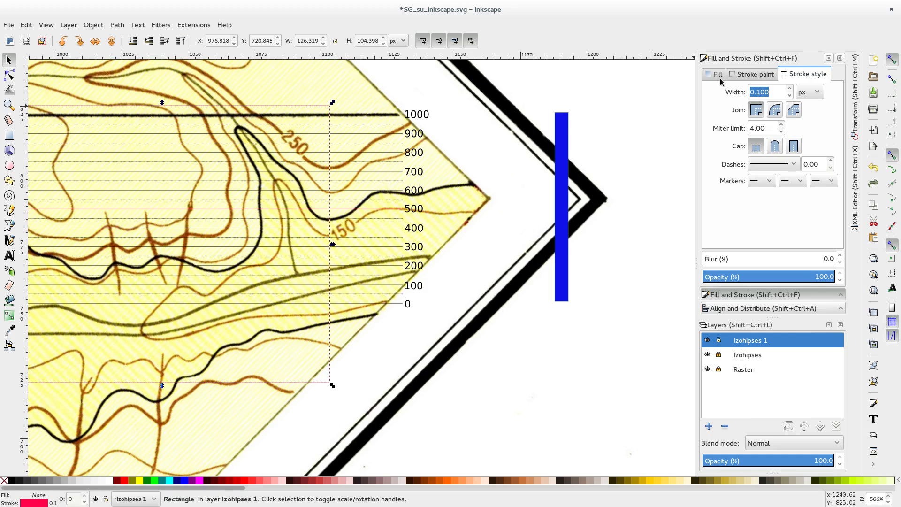
pyautogui.click(767, 75)
pyautogui.click(765, 140)
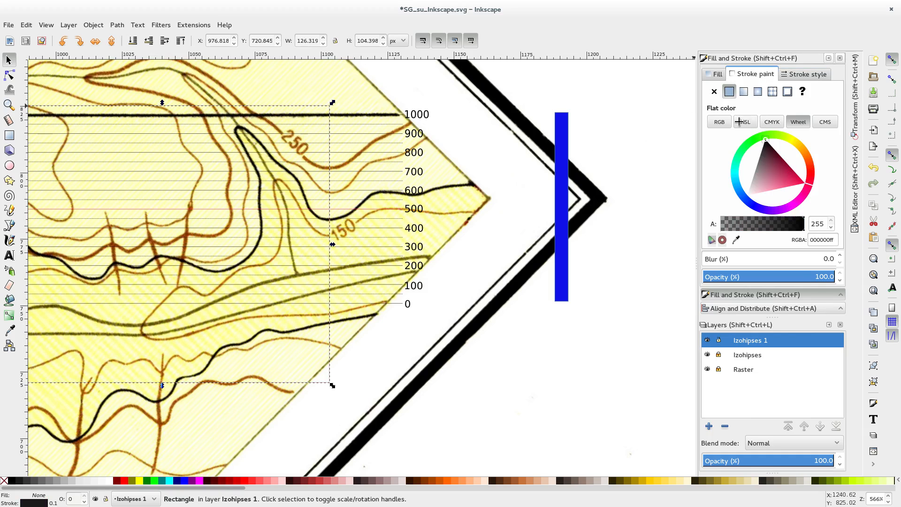
pyautogui.click(494, 103)
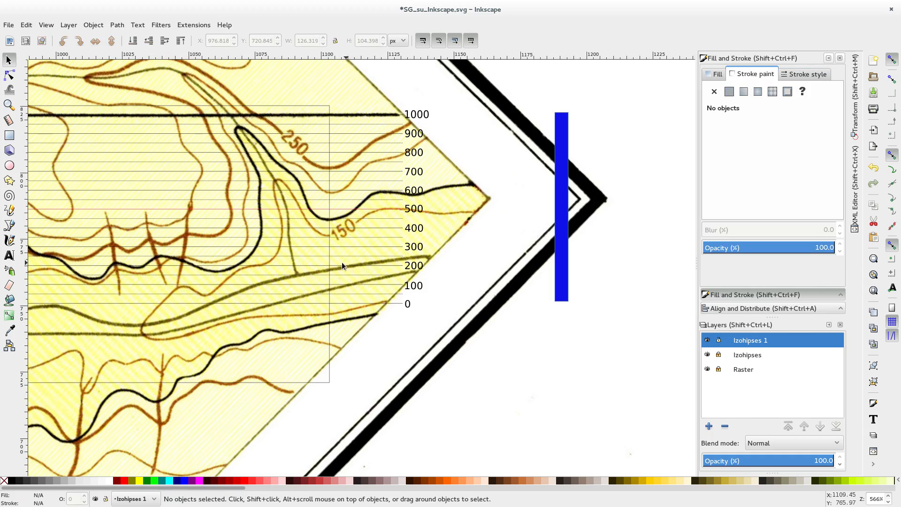
# Step: Stretch the rectangle's eastern side outward to a width of about 153 px, just short of the elevation lines' eastern ends
pyautogui.click(330, 275)
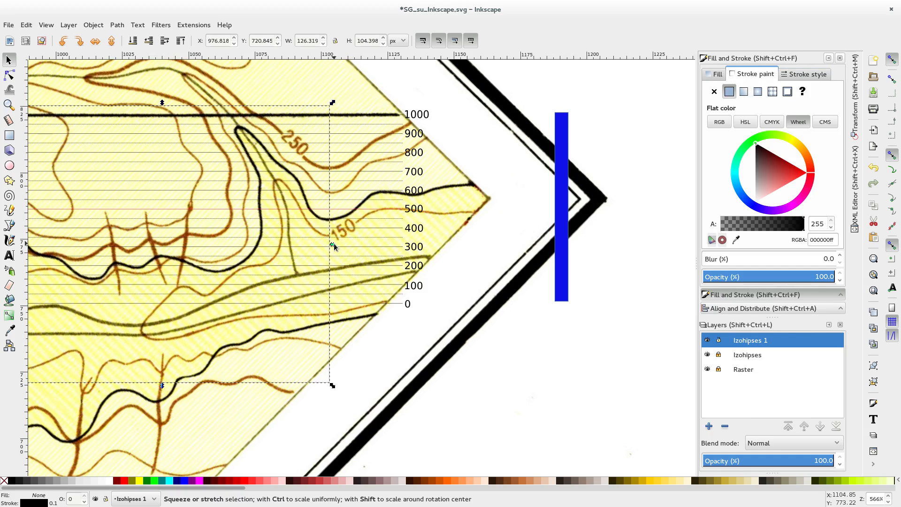
pyautogui.moveTo(333, 243); pyautogui.dragTo(408, 242)
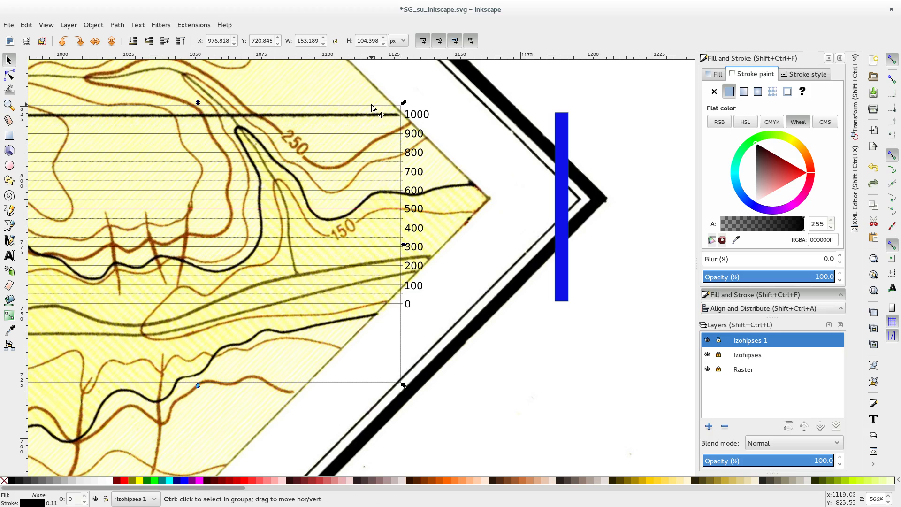
pyautogui.scroll(1, 423, 245)
pyautogui.scroll(1, 422, 245)
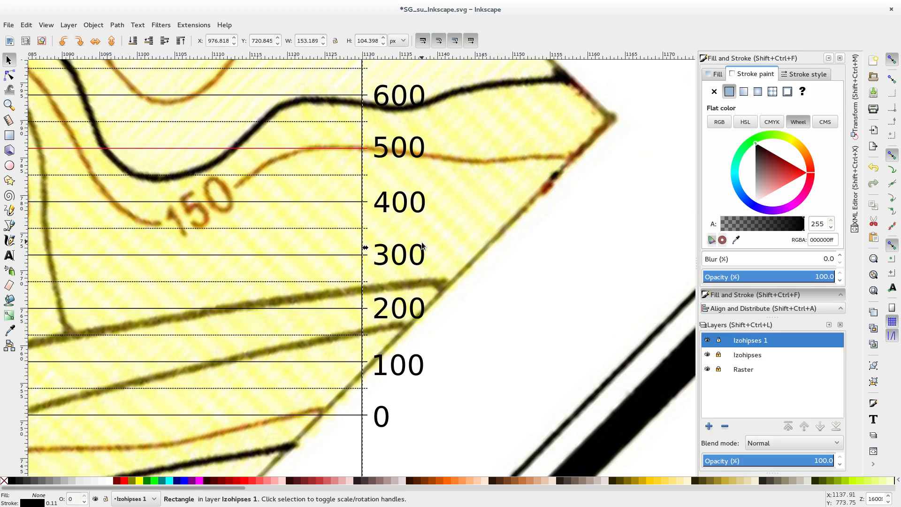
pyautogui.scroll(4, 423, 245)
pyautogui.scroll(3, 421, 243)
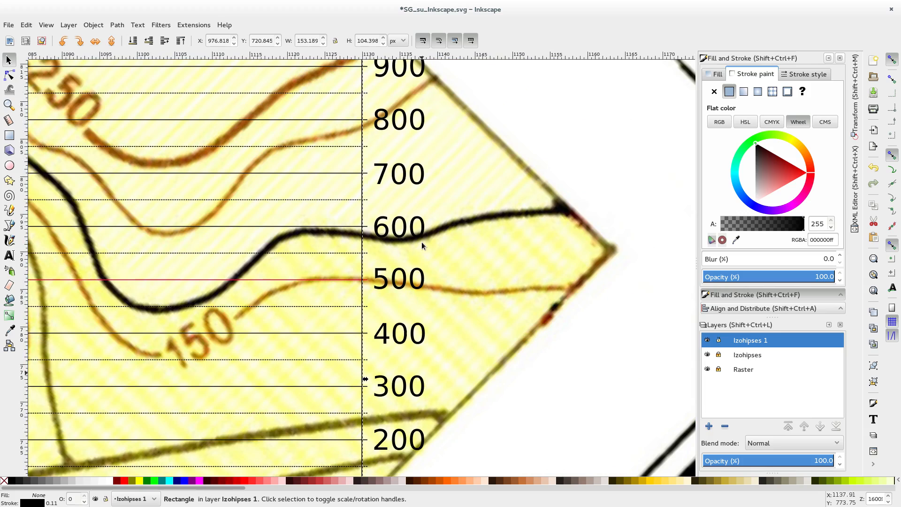
# Step: Stretch the rectangle's eastern side to a width of about 154 px and lower its upper edge onto the 1000 line, about 101 px high
pyautogui.scroll(2, 421, 242)
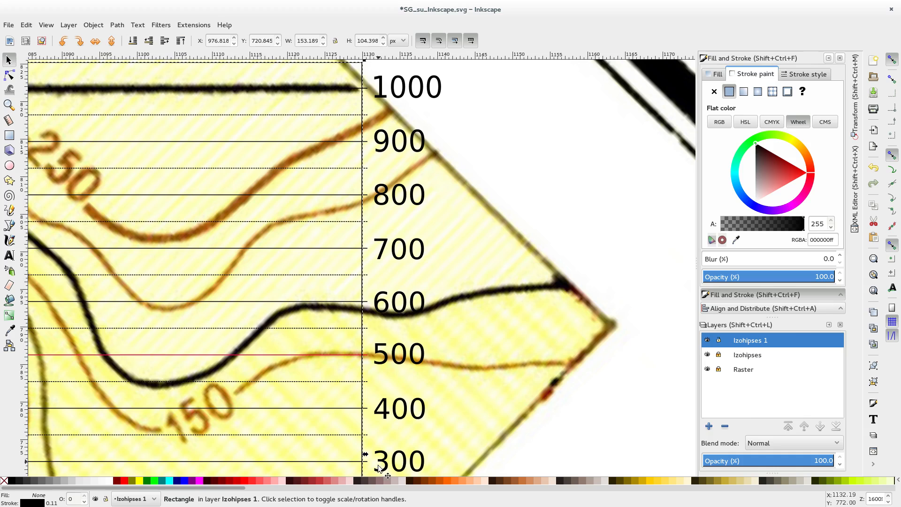
pyautogui.moveTo(365, 455); pyautogui.dragTo(372, 452)
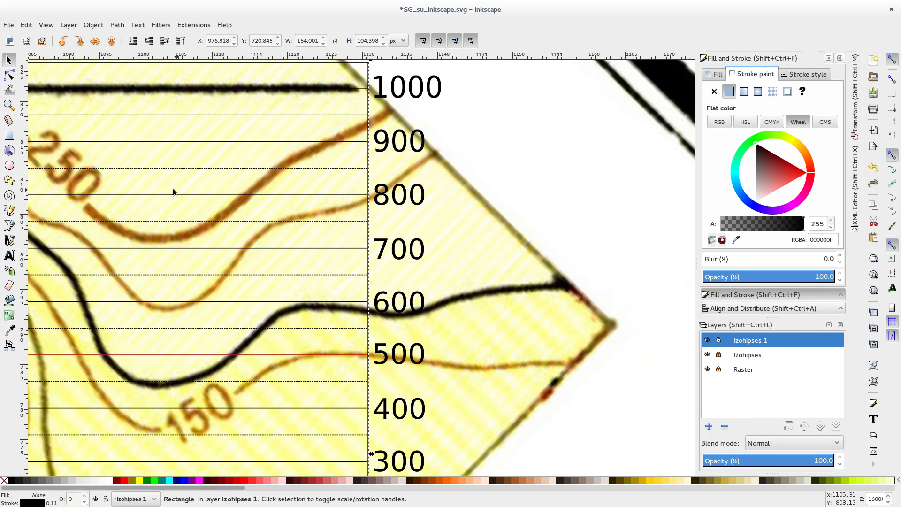
pyautogui.scroll(-2, 173, 189)
pyautogui.moveTo(134, 259); pyautogui.dragTo(515, 300)
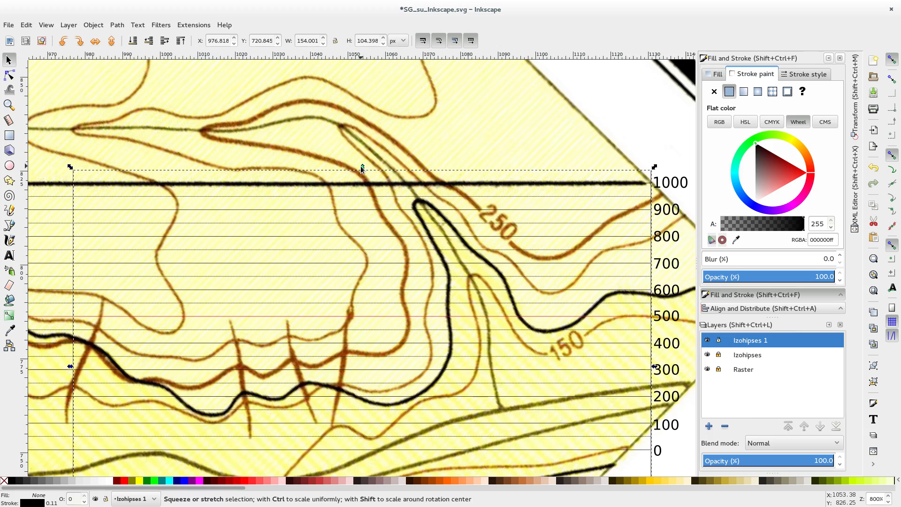
pyautogui.moveTo(360, 165); pyautogui.dragTo(360, 182)
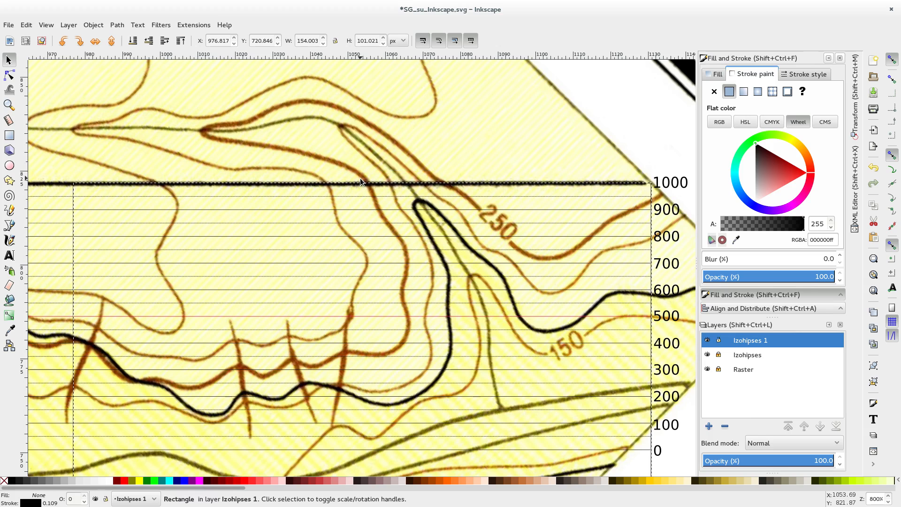
# Step: Raise the rectangle's lower edge onto the 0 elevation line, giving a height of about 71.1 px
pyautogui.scroll(-1, 202, 326)
pyautogui.scroll(-8, 387, 349)
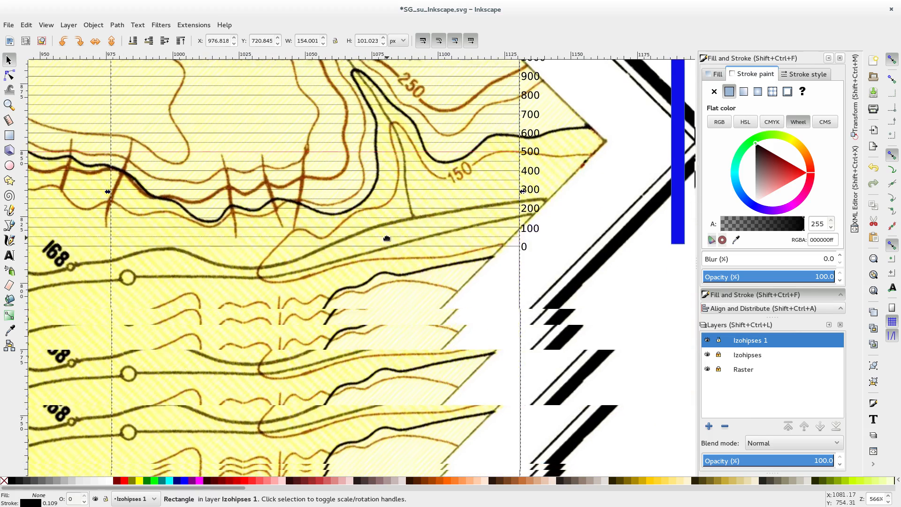
pyautogui.moveTo(315, 327); pyautogui.dragTo(328, 247)
pyautogui.scroll(4, 345, 266)
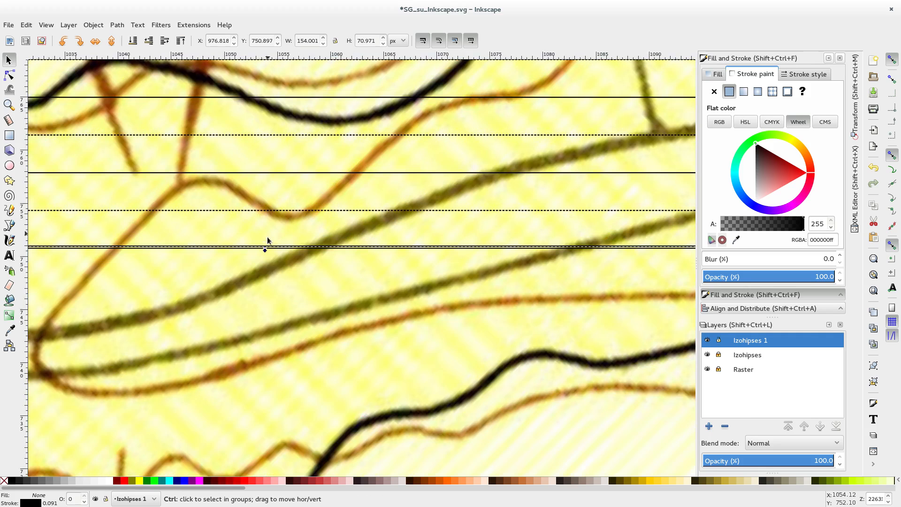
pyautogui.moveTo(266, 249)
pyautogui.mouseDown()
pyautogui.moveTo(264, 257)
pyautogui.moveTo(259, 250)
pyautogui.mouseUp()
pyautogui.scroll(-3, 196, 323)
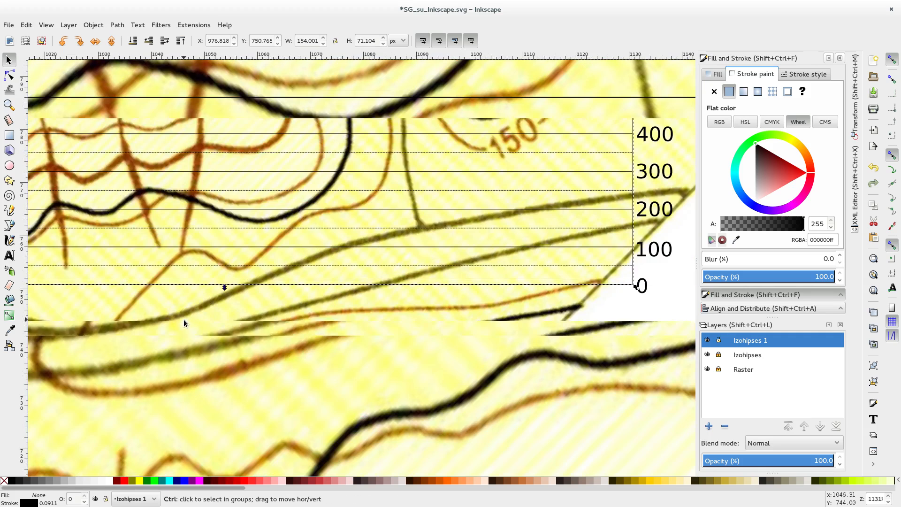
# Step: Stretch the rectangle's western side to the western ends of the elevation lines, for a width of about 1685.3 px
pyautogui.scroll(-5, 187, 229)
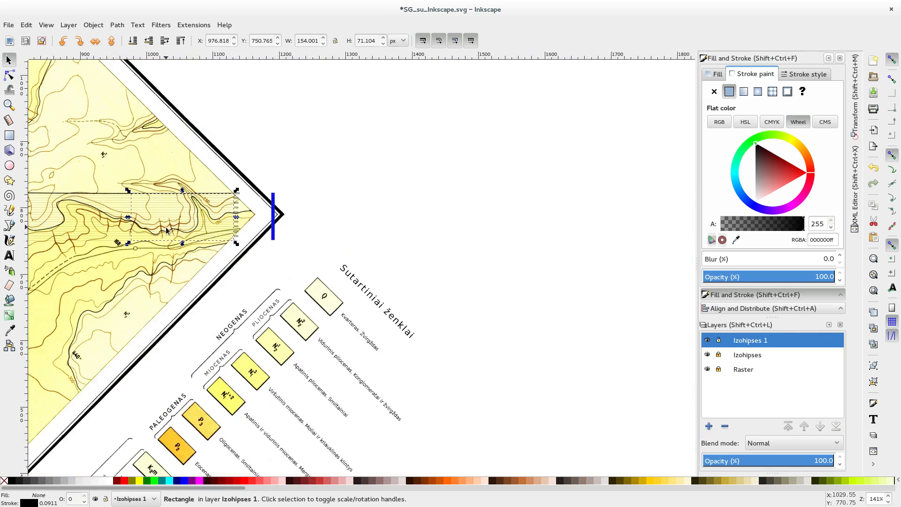
pyautogui.moveTo(535, 233); pyautogui.dragTo(106, 211)
pyautogui.moveTo(175, 229); pyautogui.dragTo(685, 243)
pyautogui.scroll(-1, 622, 224)
pyautogui.moveTo(618, 220); pyautogui.dragTo(251, 202)
pyautogui.scroll(4, 258, 218)
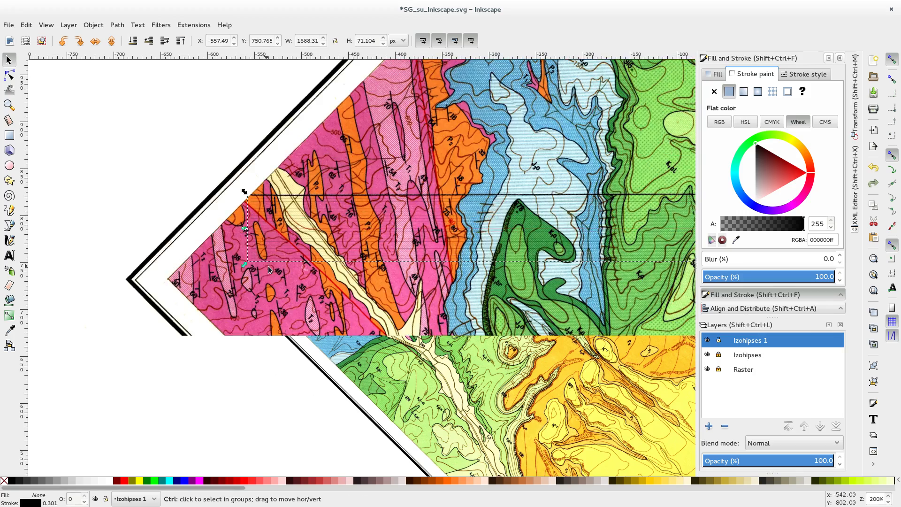
pyautogui.scroll(2, 265, 214)
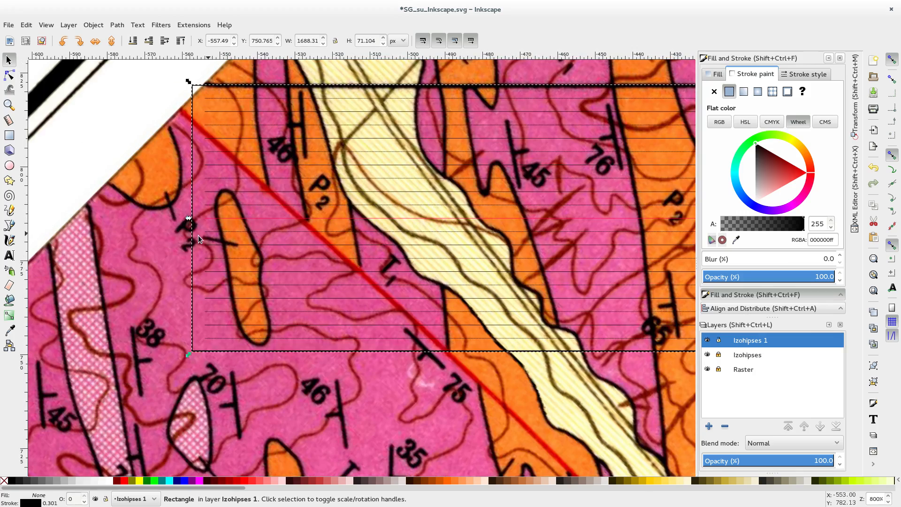
pyautogui.moveTo(187, 219); pyautogui.dragTo(198, 216)
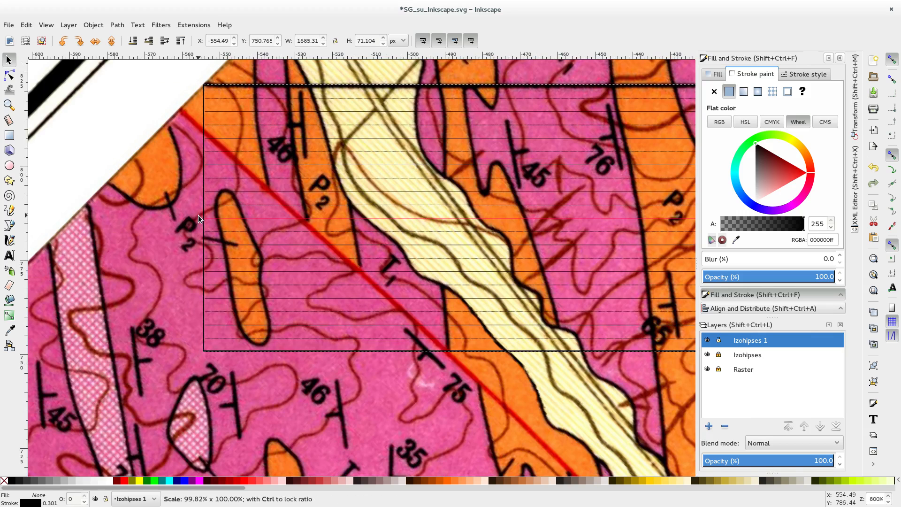
pyautogui.scroll(1, 234, 181)
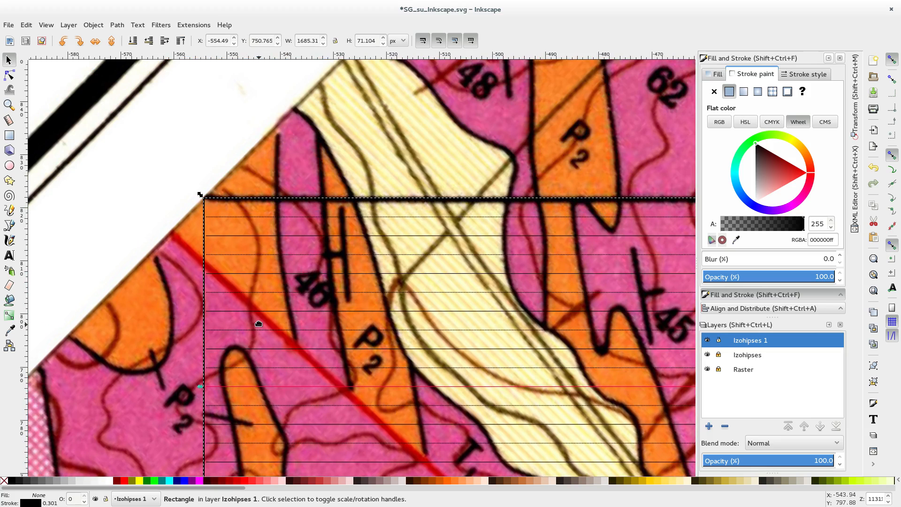
pyautogui.moveTo(259, 324); pyautogui.dragTo(256, 253)
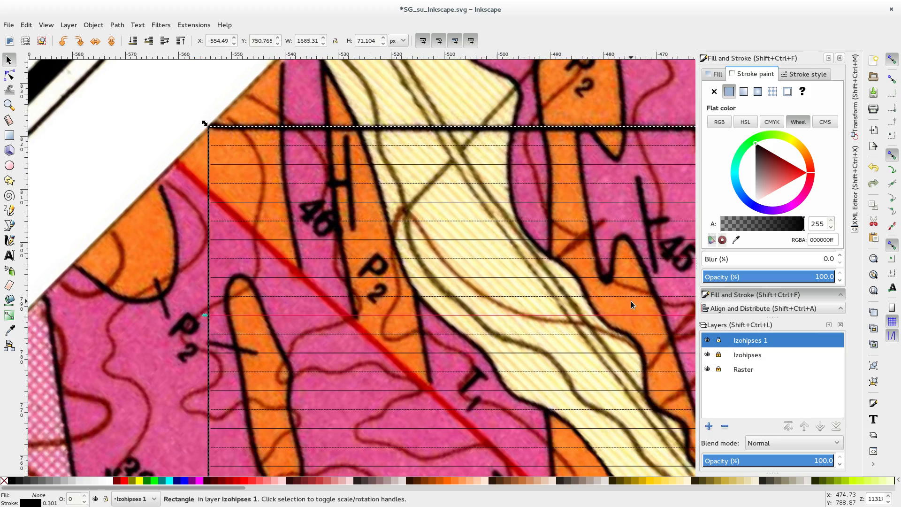
# Step: Unlock the Izohipses layer to check one elevation line, hide and show the layer, and lock it again
pyautogui.click(718, 354)
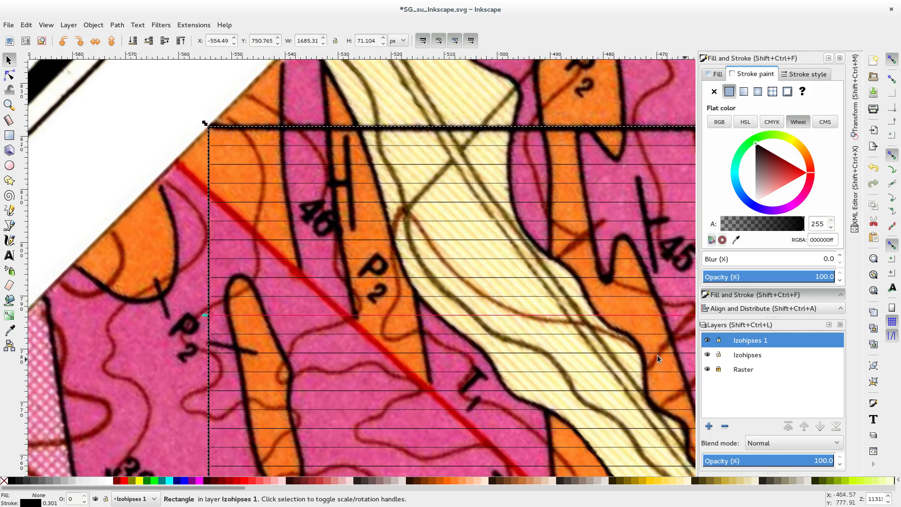
pyautogui.click(413, 353)
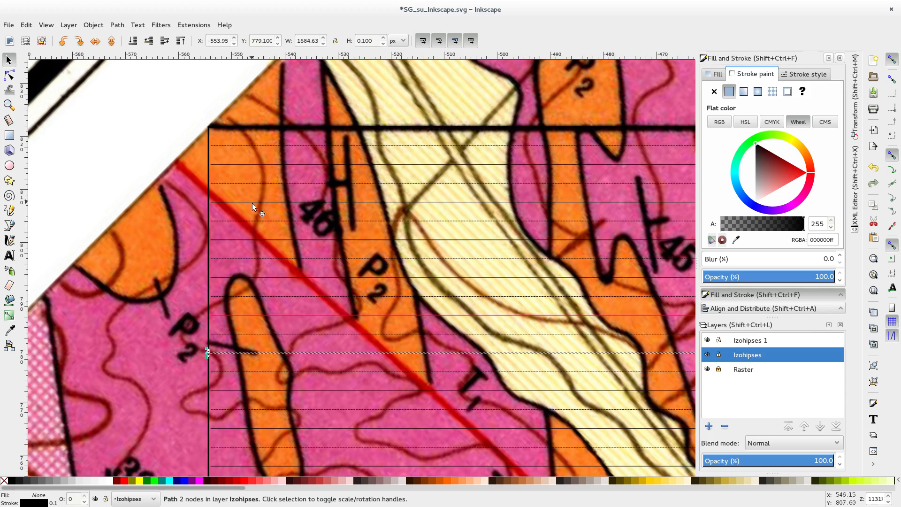
pyautogui.click(101, 187)
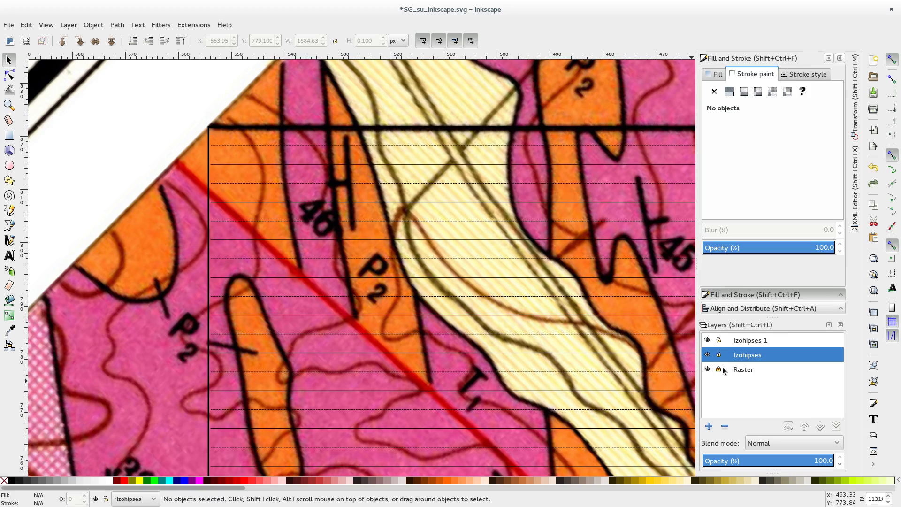
pyautogui.click(707, 355)
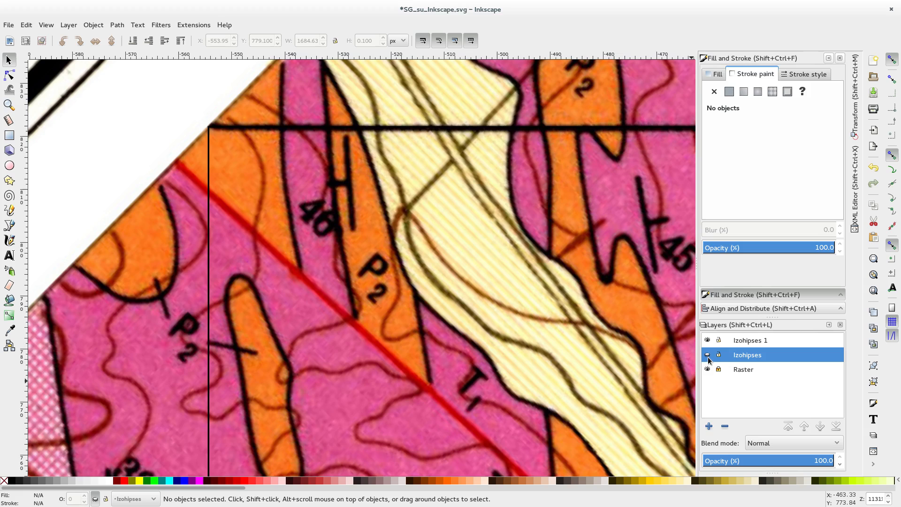
pyautogui.click(707, 354)
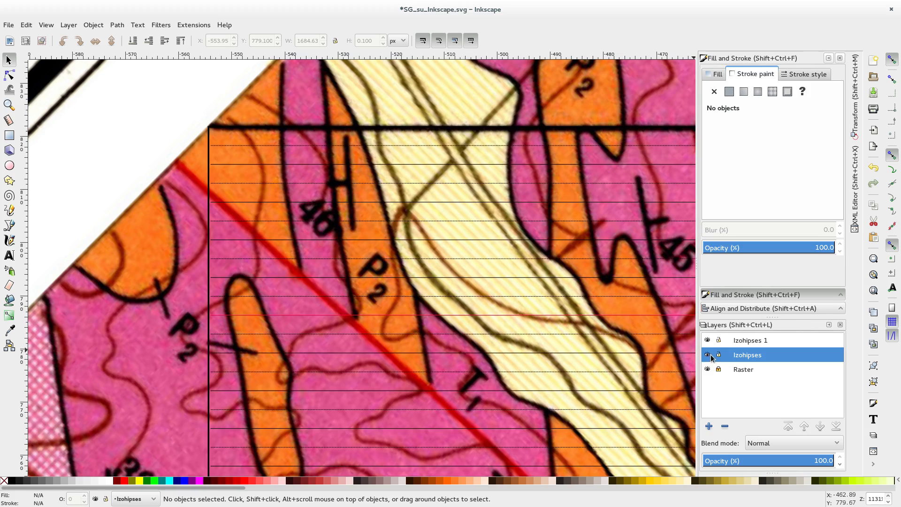
pyautogui.click(719, 355)
# Step: Return to the elevation labels at the profile's eastern end and make Izohipses 1 the current layer
pyautogui.scroll(-2, 454, 318)
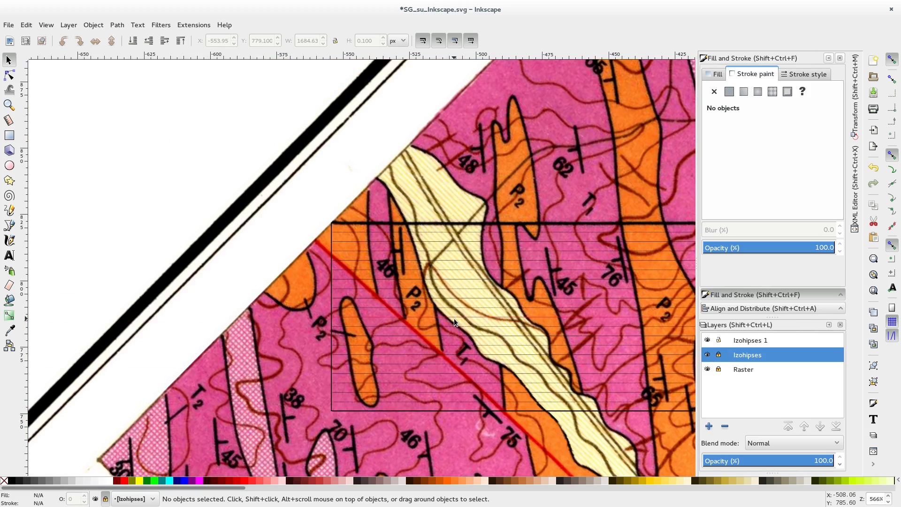
pyautogui.moveTo(454, 318); pyautogui.dragTo(116, 287)
pyautogui.scroll(-2, 422, 306)
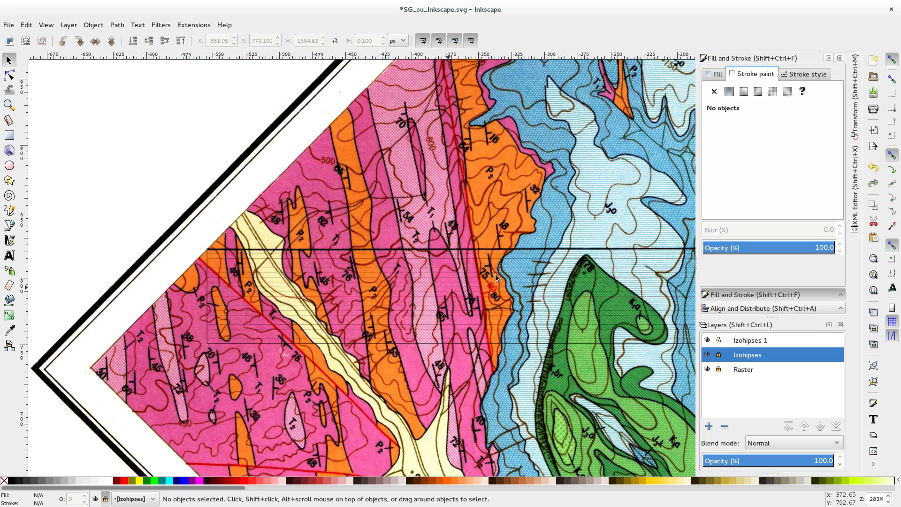
pyautogui.moveTo(592, 280); pyautogui.dragTo(100, 258)
pyautogui.moveTo(575, 295); pyautogui.dragTo(169, 298)
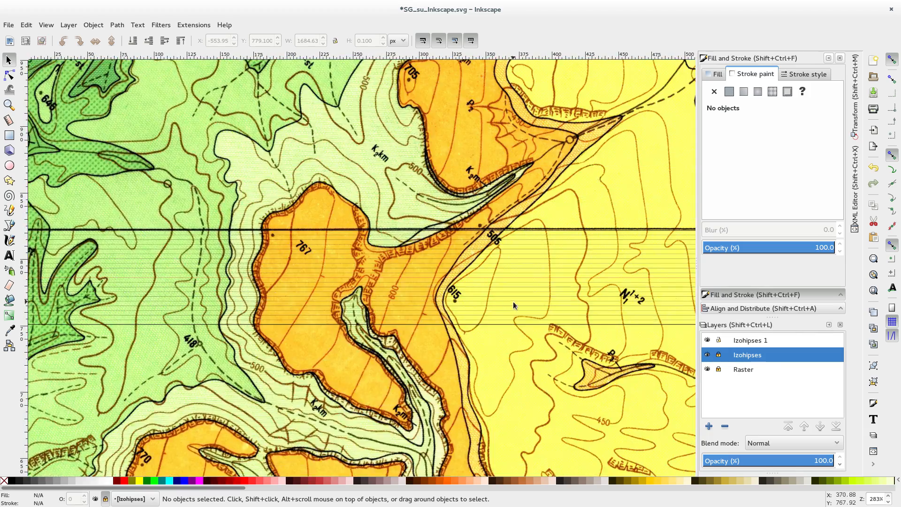
pyautogui.moveTo(628, 310); pyautogui.dragTo(166, 316)
pyautogui.moveTo(583, 317); pyautogui.dragTo(57, 310)
pyautogui.moveTo(447, 298); pyautogui.dragTo(206, 296)
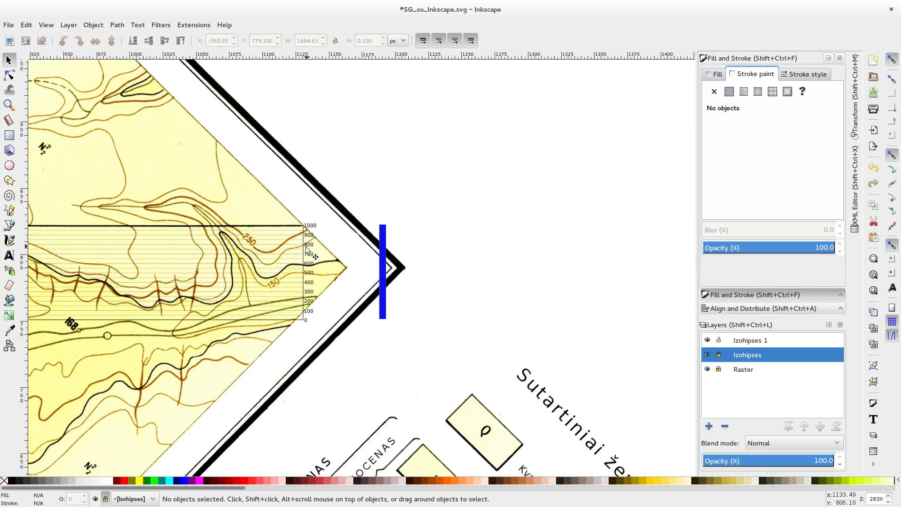
pyautogui.scroll(3, 307, 250)
pyautogui.moveTo(405, 137)
pyautogui.mouseDown()
pyautogui.moveTo(319, 445)
pyautogui.moveTo(300, 466)
pyautogui.mouseUp()
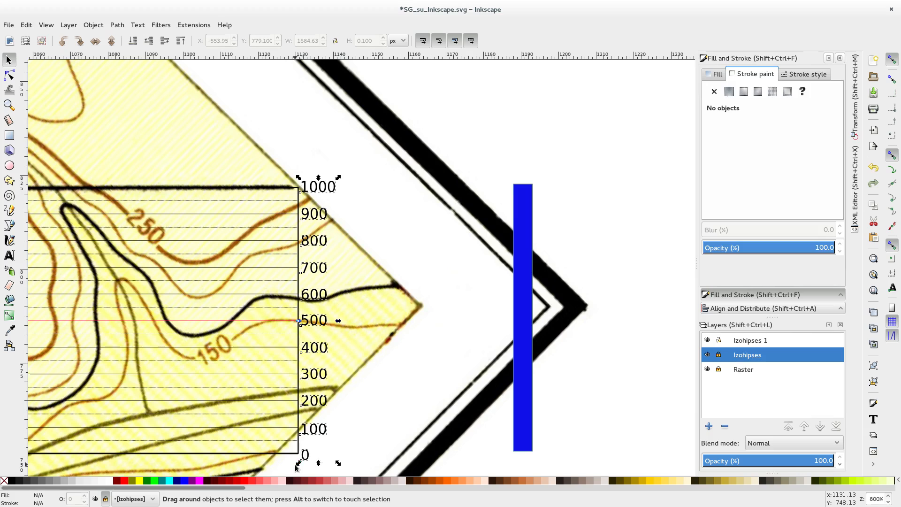
pyautogui.click(753, 342)
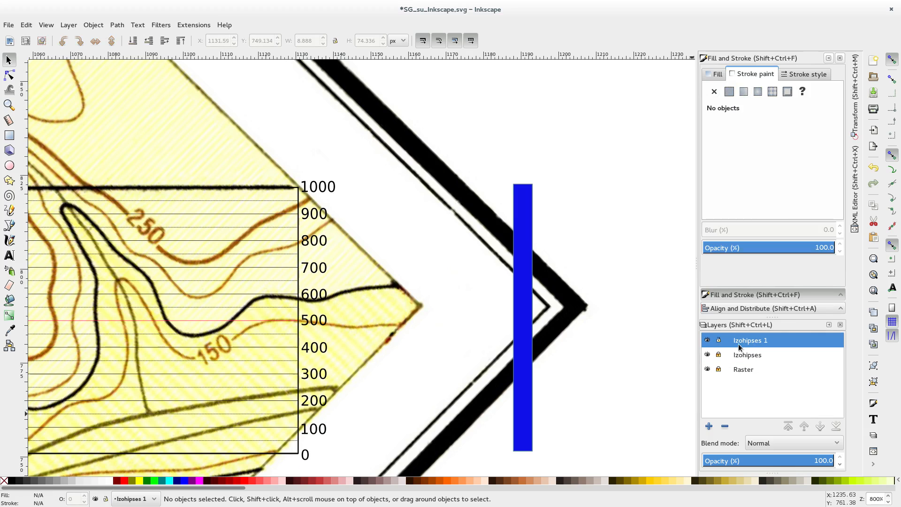
# Step: Select all the elevation labels from 0 to 1000 beside the rectangle's eastern side and copy them
pyautogui.moveTo(389, 161); pyautogui.dragTo(304, 474)
pyautogui.click(315, 324)
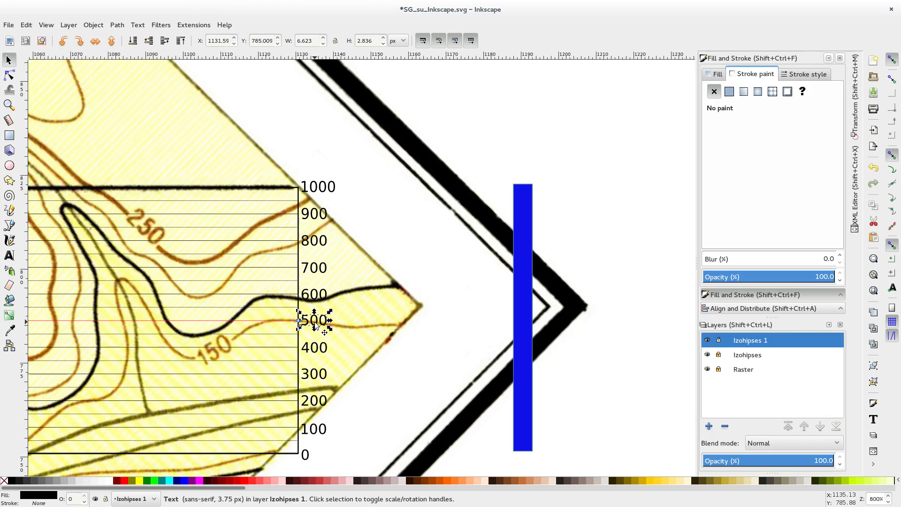
pyautogui.click(441, 206)
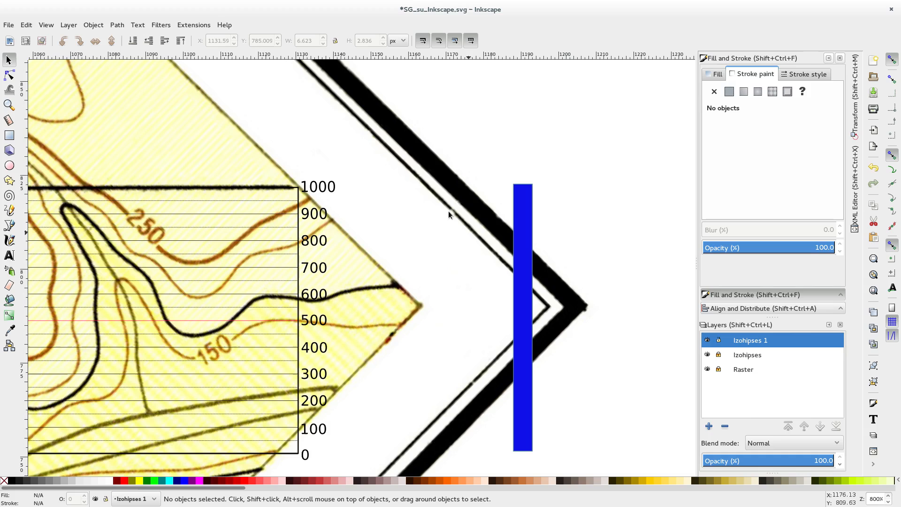
pyautogui.moveTo(428, 155); pyautogui.dragTo(299, 474)
pyautogui.press('ctrl')
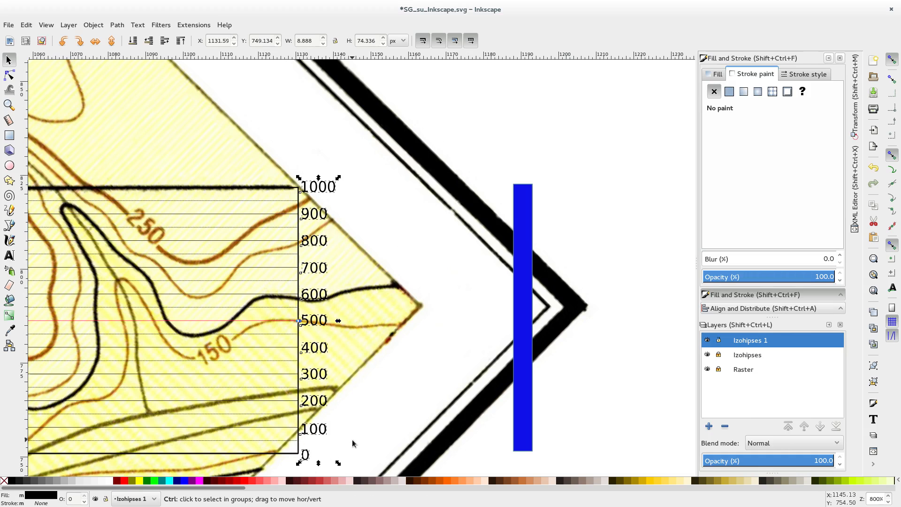
# Step: Paste the copied elevation labels at the profile's western end and place them just outside the rectangle, level with their elevation lines
pyautogui.scroll(-7, 374, 367)
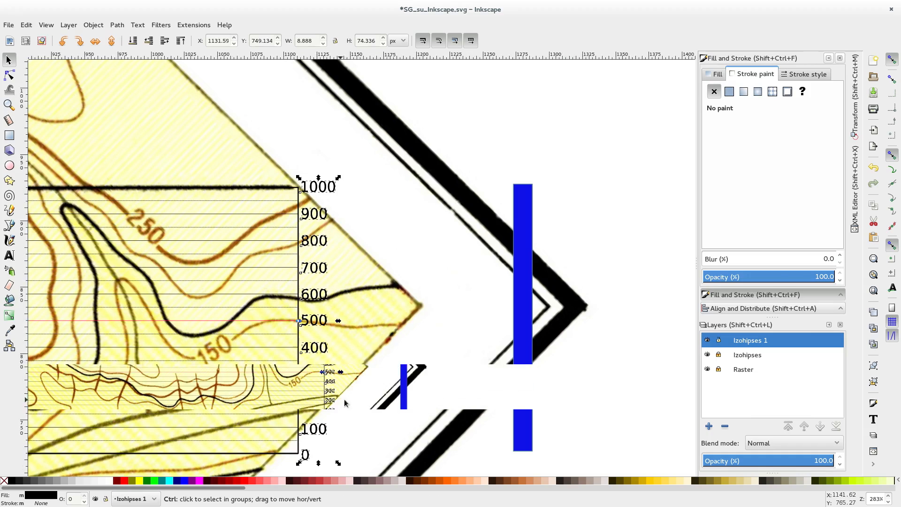
pyautogui.scroll(-1, 374, 367)
pyautogui.moveTo(429, 354); pyautogui.dragTo(595, 192)
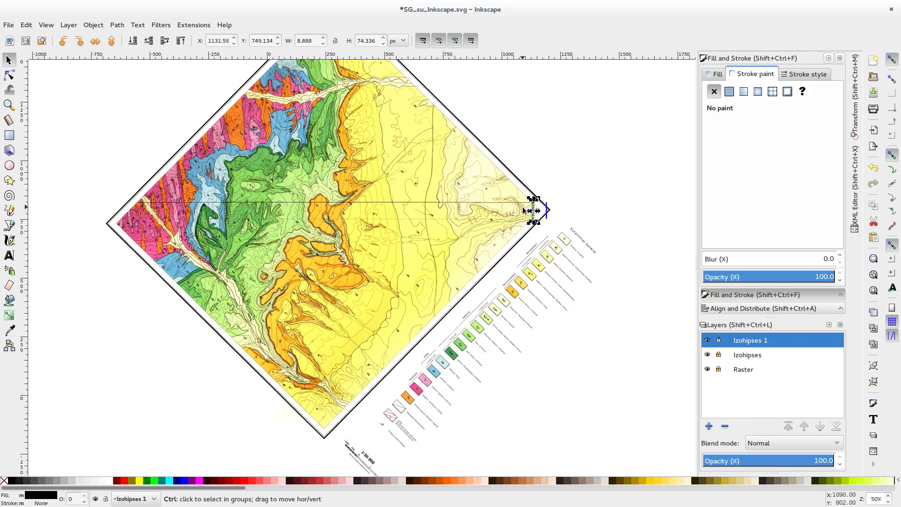
pyautogui.scroll(2, 551, 222)
pyautogui.moveTo(544, 219); pyautogui.dragTo(268, 220)
pyautogui.scroll(5, 261, 214)
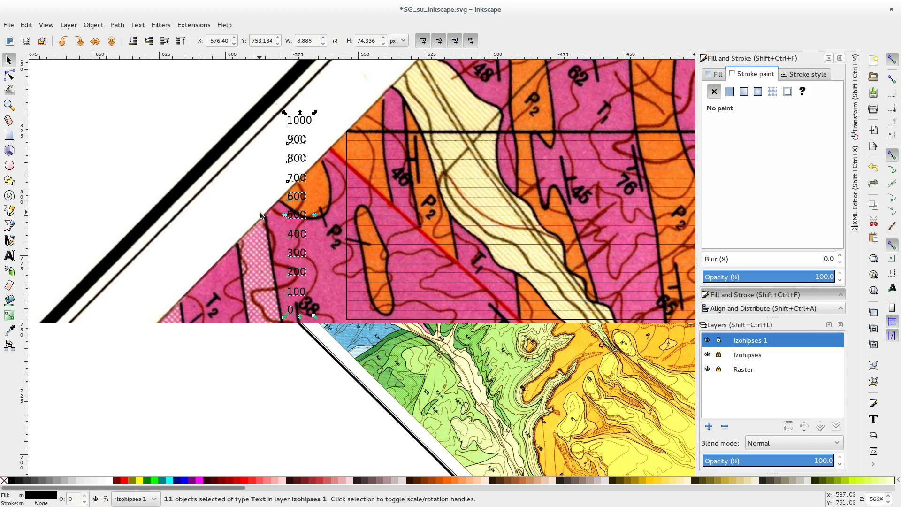
pyautogui.scroll(1, 365, 222)
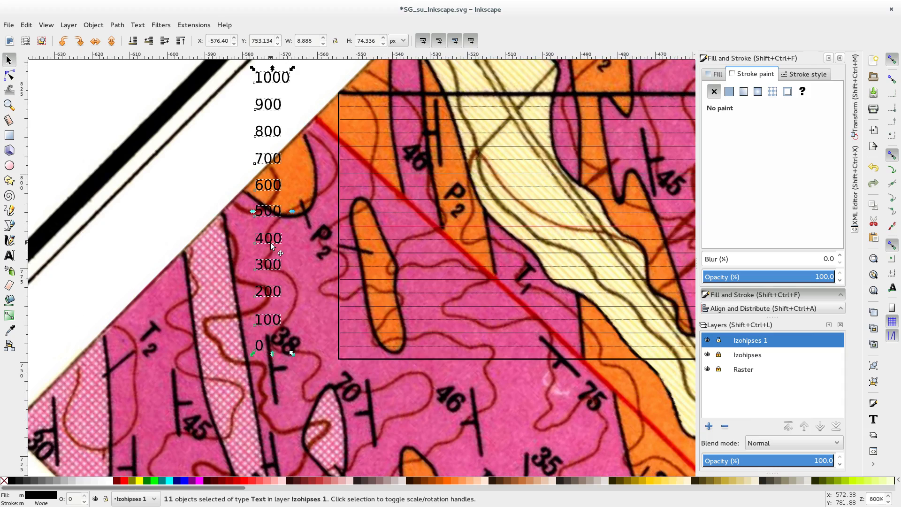
pyautogui.moveTo(269, 248); pyautogui.dragTo(318, 261)
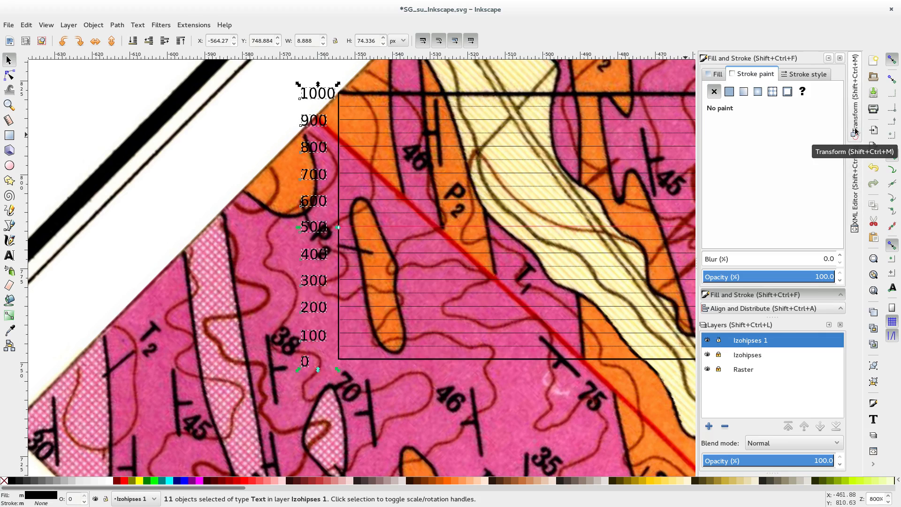
# Step: Align the right edges of the western elevation labels relative to the selection area
pyautogui.click(86, 25)
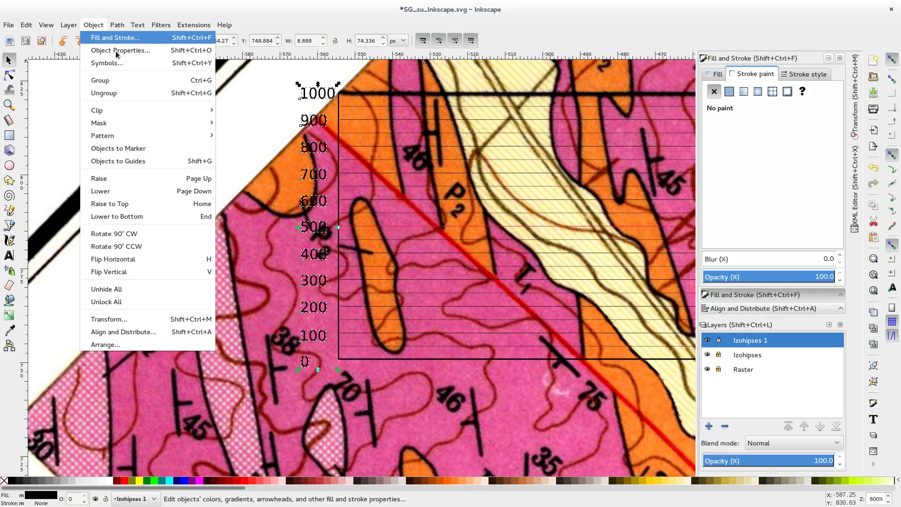
pyautogui.click(135, 331)
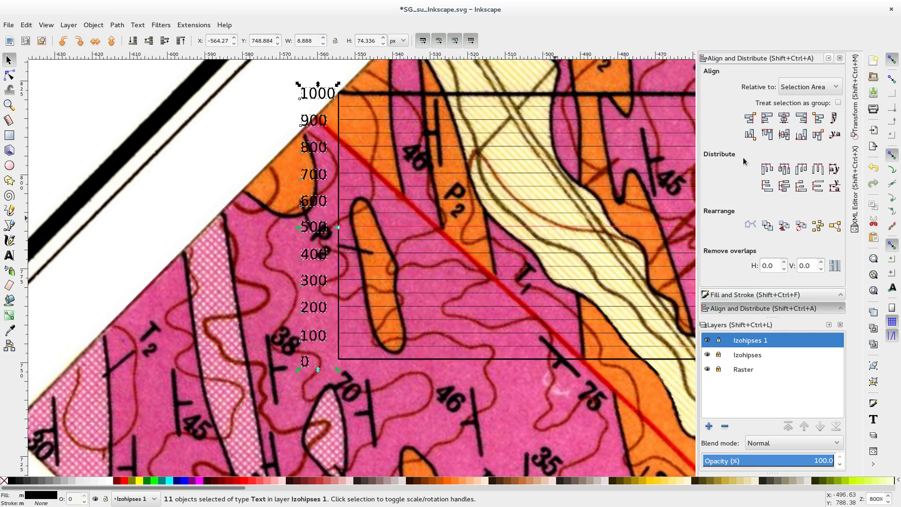
pyautogui.click(801, 118)
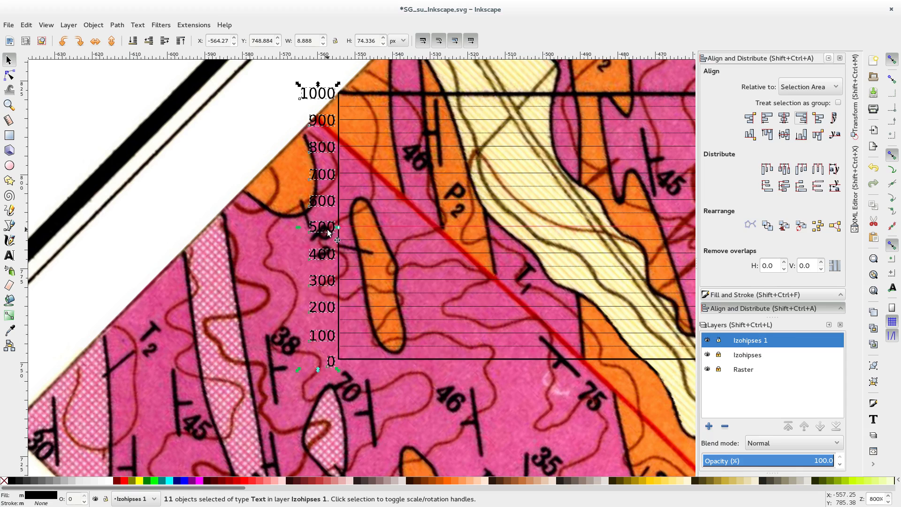
# Step: Deselect the western elevation labels and examine the framed profile along its full length to the labels at the eastern end
pyautogui.keyDown('ctrl'); pyautogui.scroll(1, 319, 225); pyautogui.keyUp('ctrl')
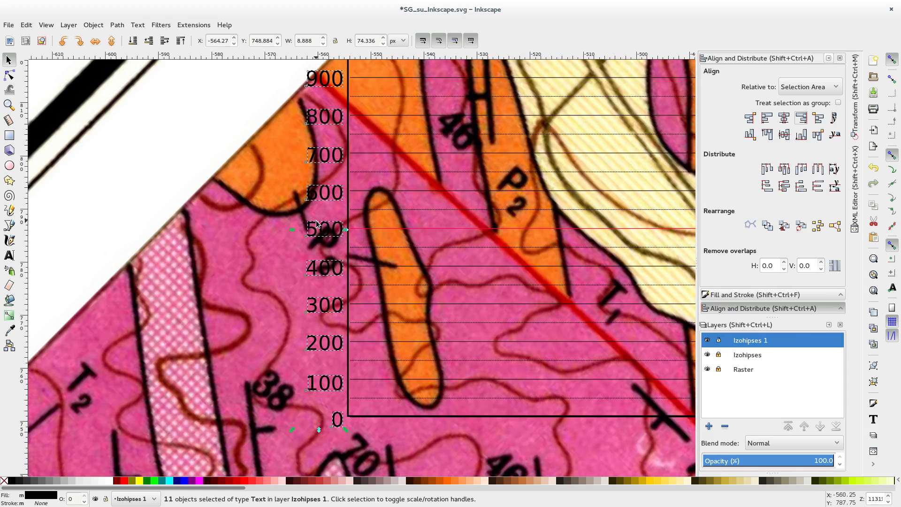
pyautogui.click(150, 206)
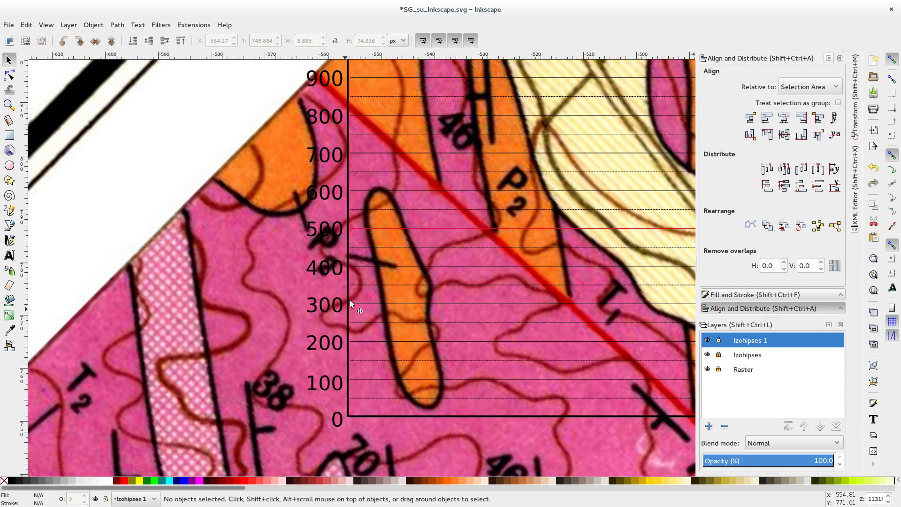
pyautogui.scroll(-3, 402, 329)
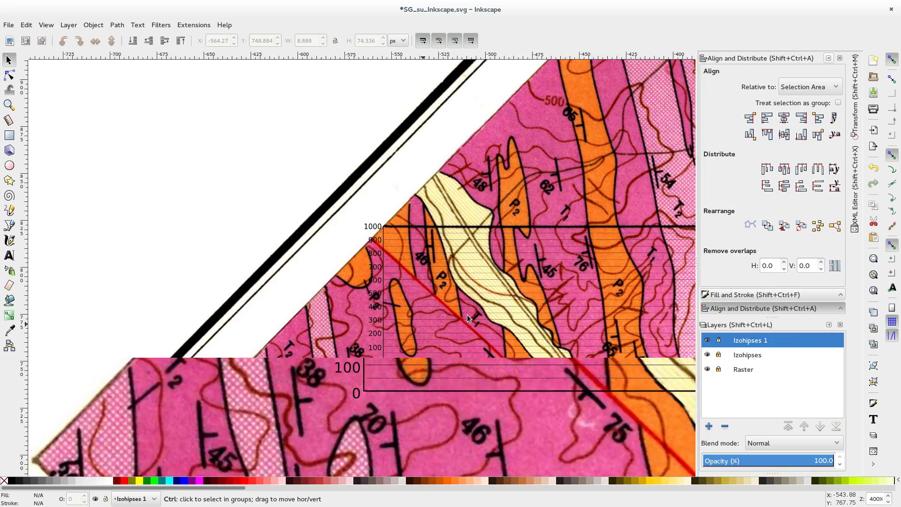
pyautogui.moveTo(633, 285); pyautogui.dragTo(194, 252)
pyautogui.hscroll(10, 600, 264)
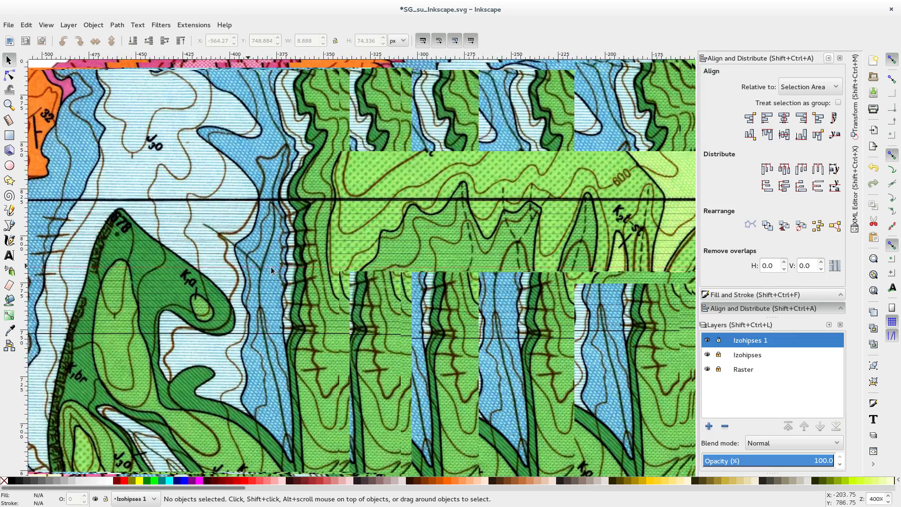
pyautogui.scroll(1, 575, 287)
pyautogui.scroll(-1, 595, 282)
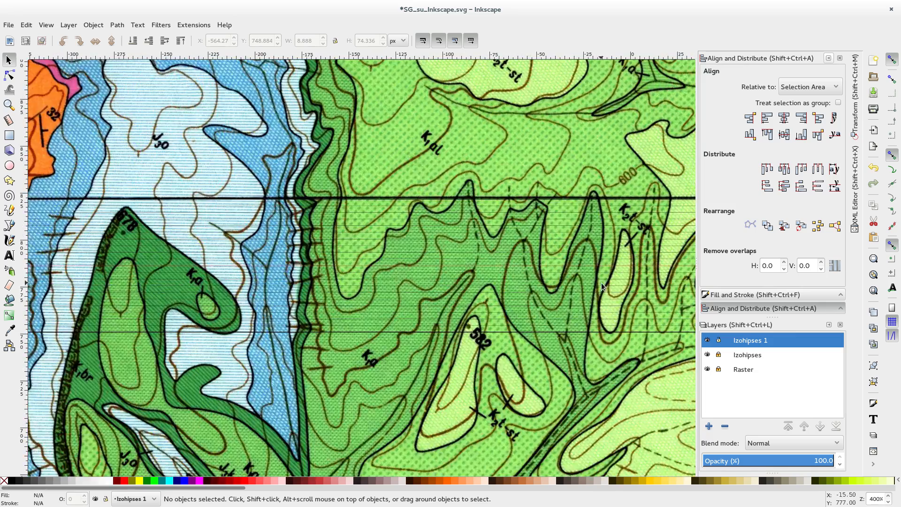
pyautogui.hscroll(20, 601, 282)
pyautogui.hscroll(20, 494, 279)
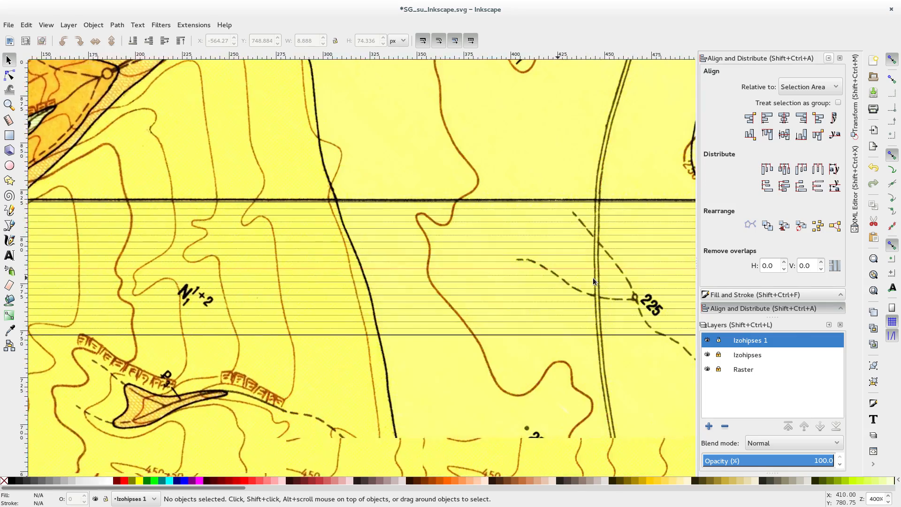
pyautogui.hscroll(4, 475, 266)
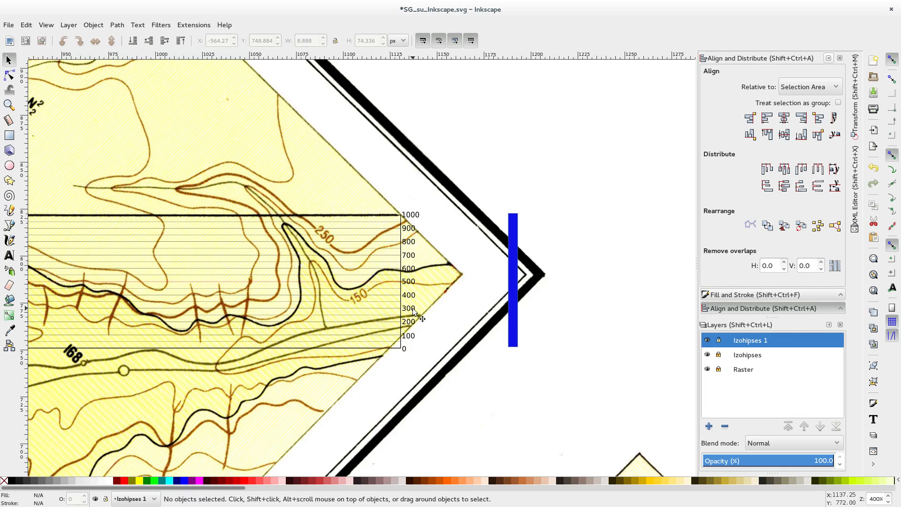
# Step: Check what the Izohipses 1 and Izohipses layers contain by toggling their visibility, leaving only Izohipses hidden
pyautogui.click(708, 341)
pyautogui.click(707, 341)
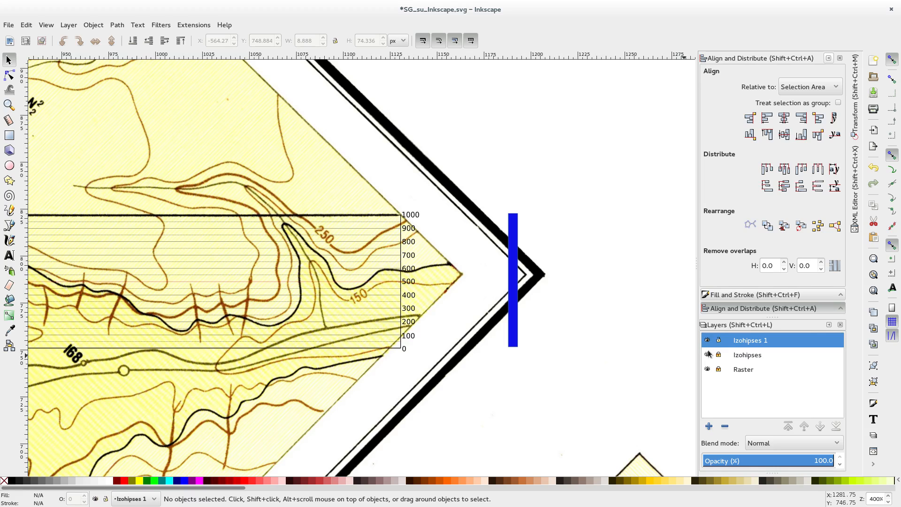
pyautogui.click(707, 355)
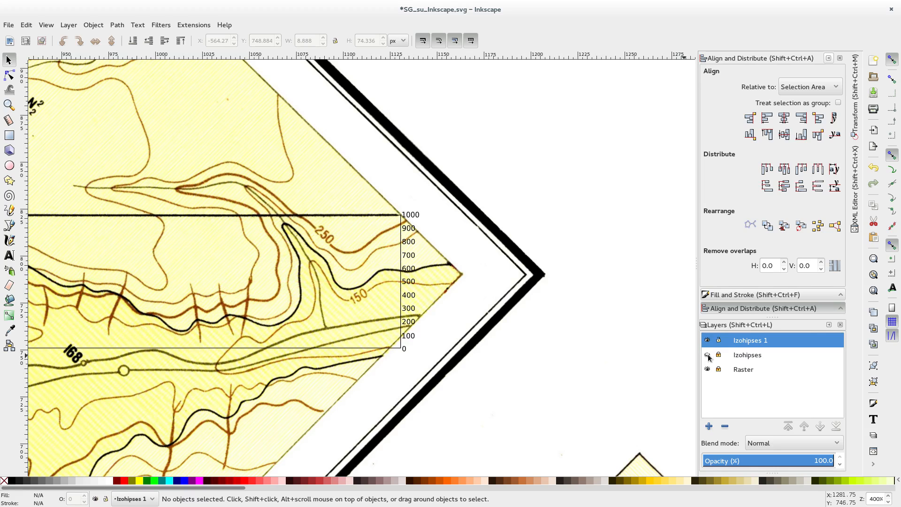
pyautogui.click(708, 355)
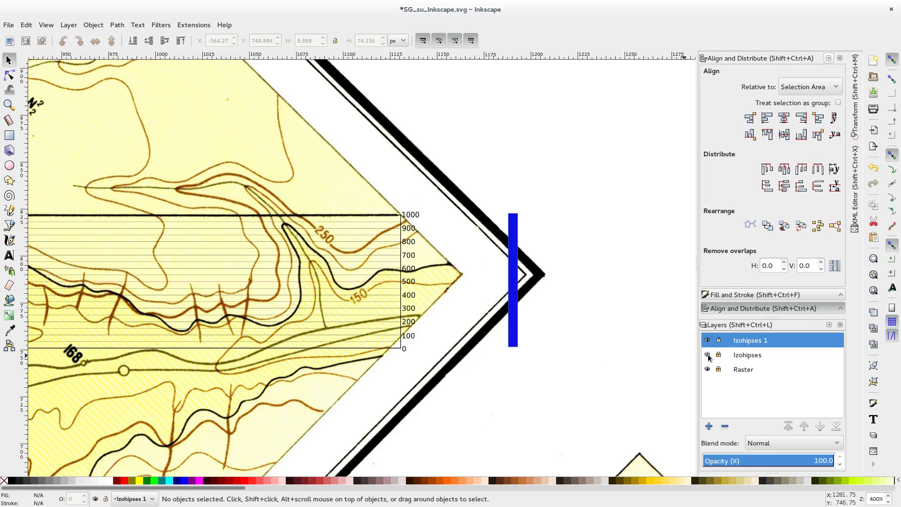
pyautogui.click(707, 355)
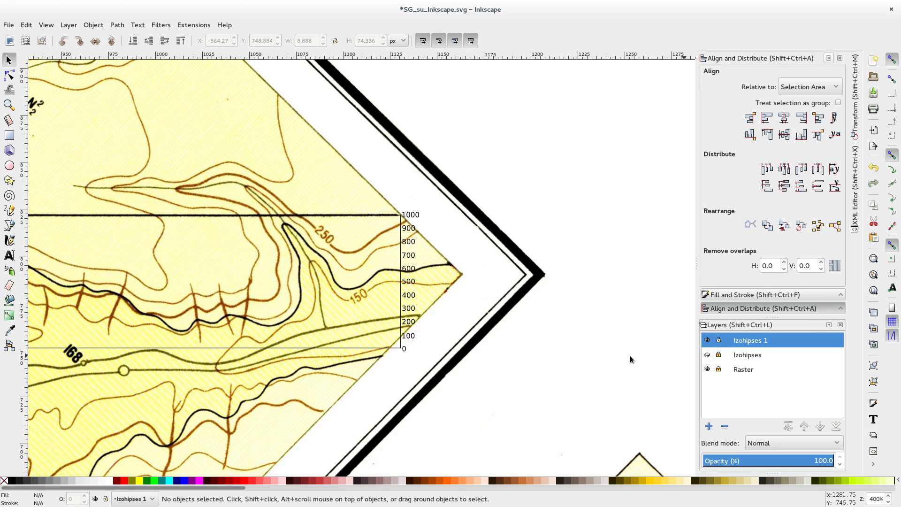